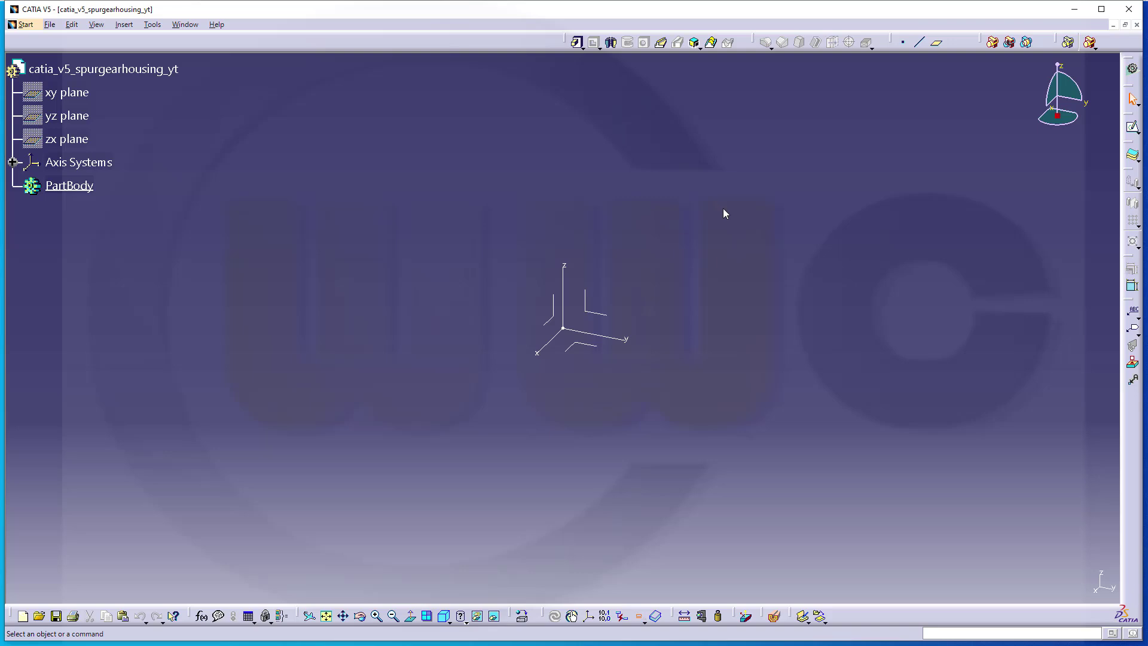
Create Plane.1 at 187,94 mm (193,94-6) and Plane.2 at 193,94 mm, both offset from the XY plane
click(937, 43)
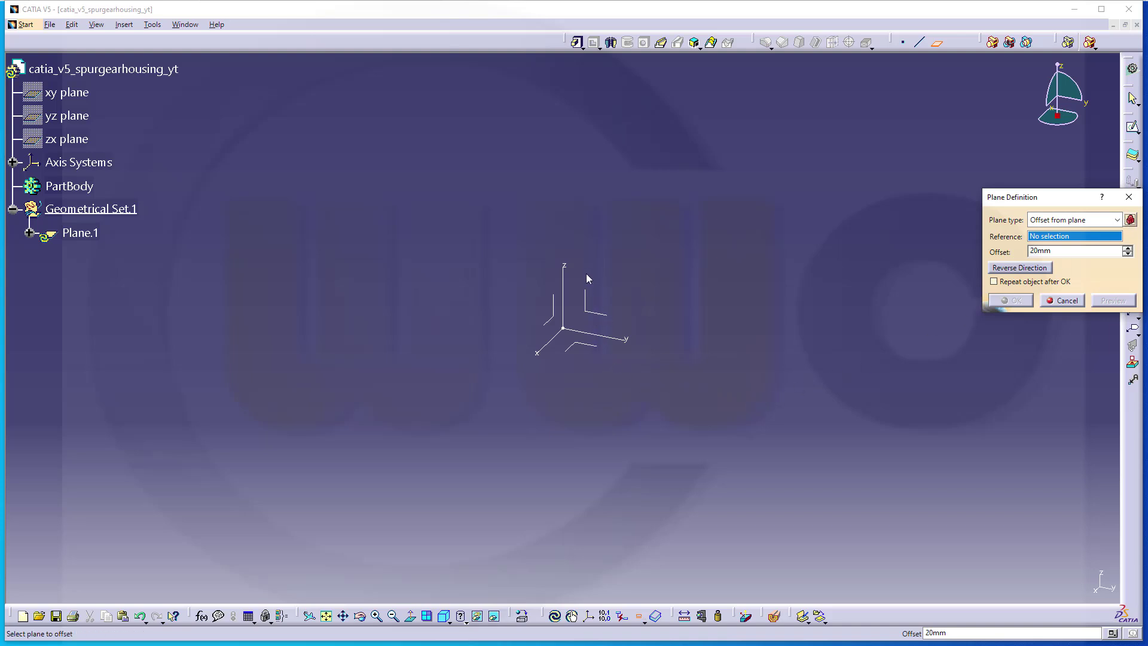
click(590, 348)
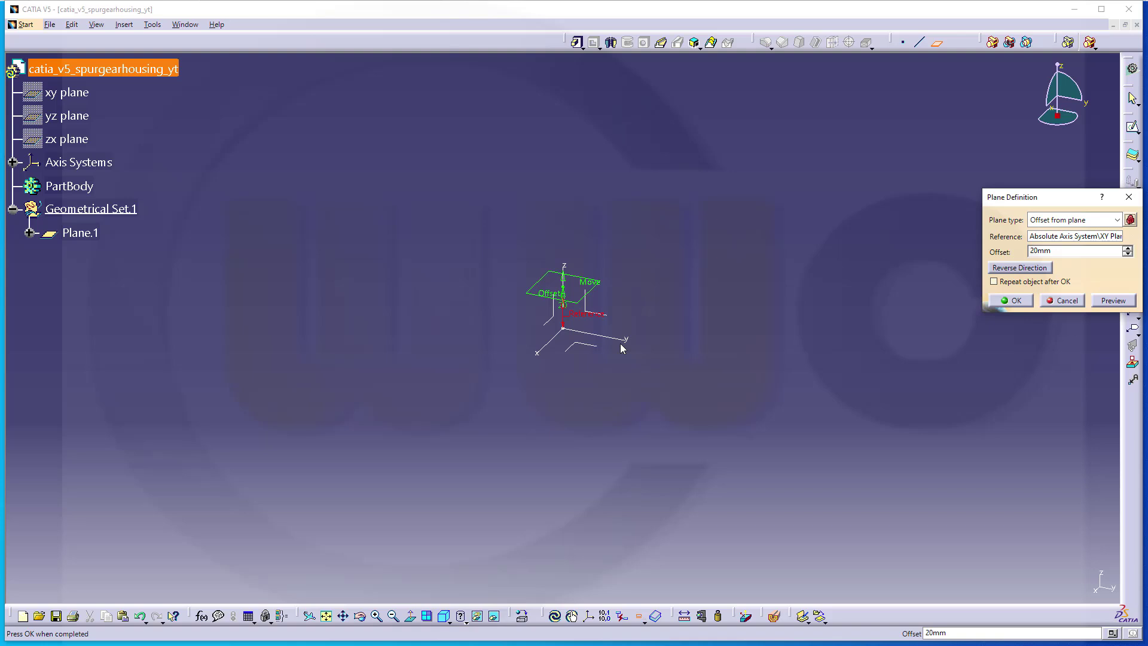
double_click(1043, 251)
text(193,94-6)
key(Return)
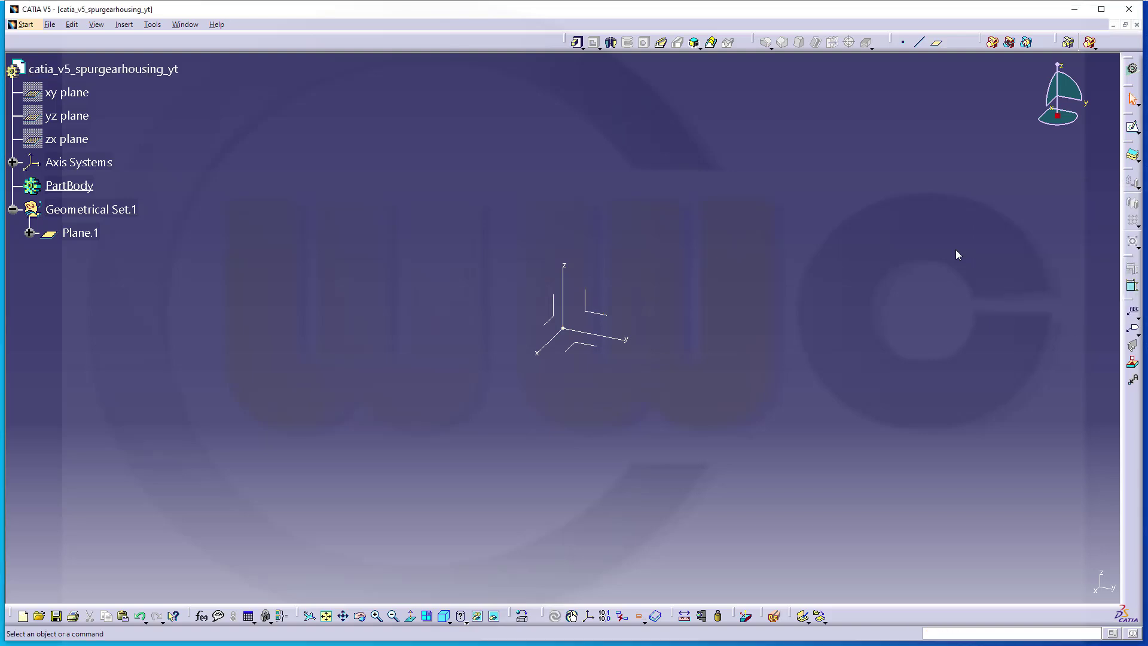
click(936, 42)
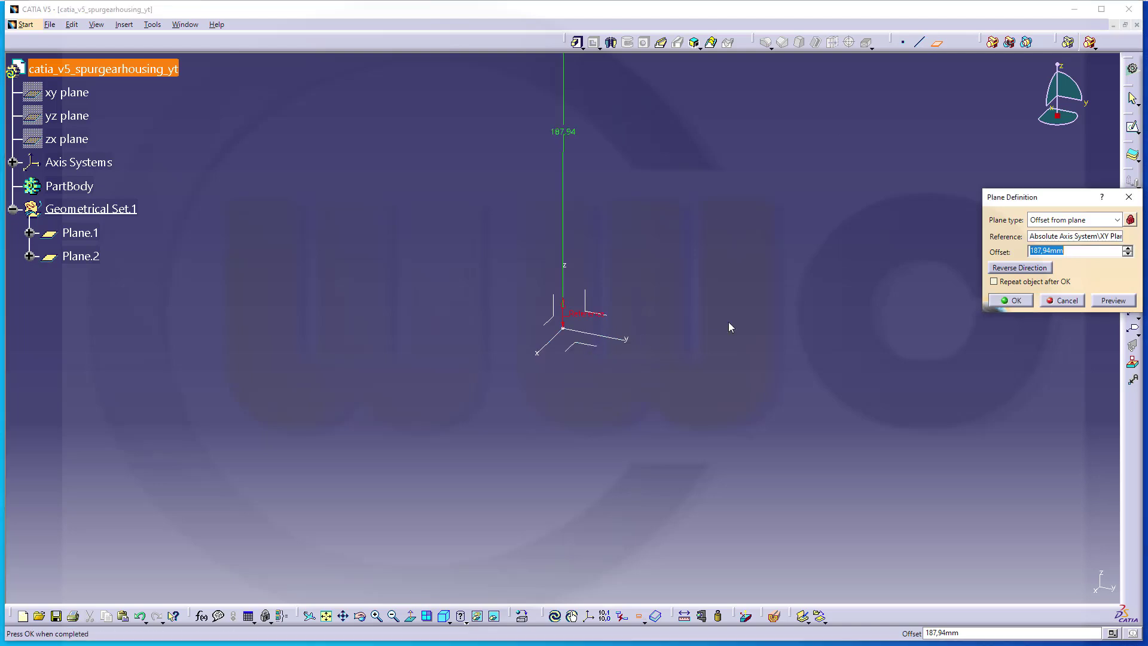
text(1)
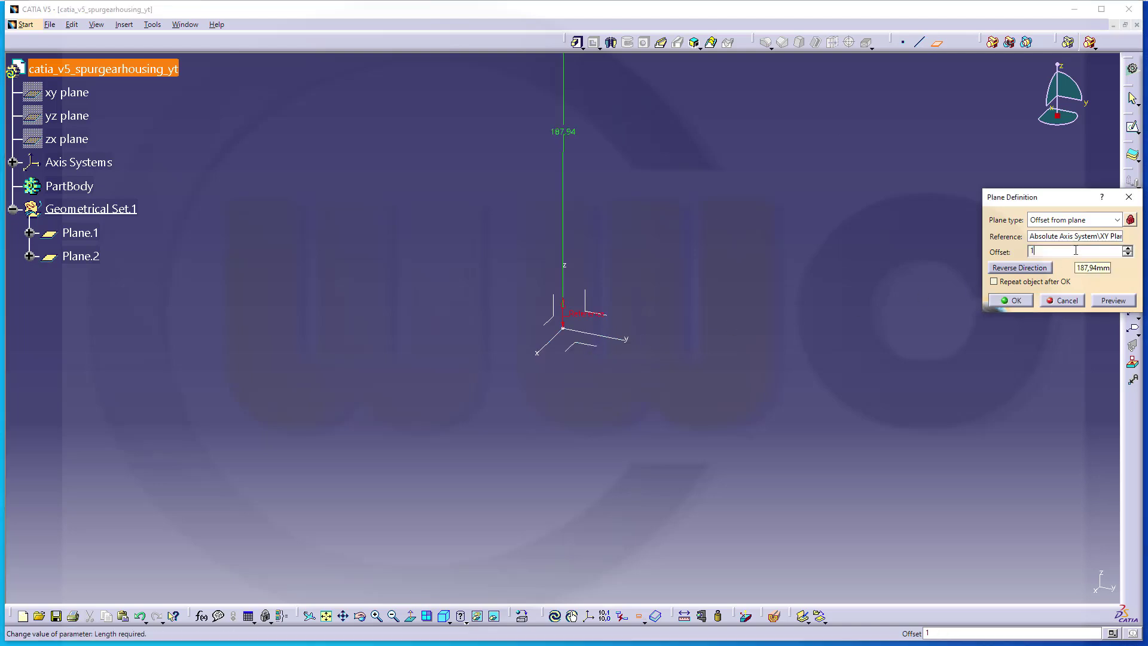
text(93,94)
key(Return)
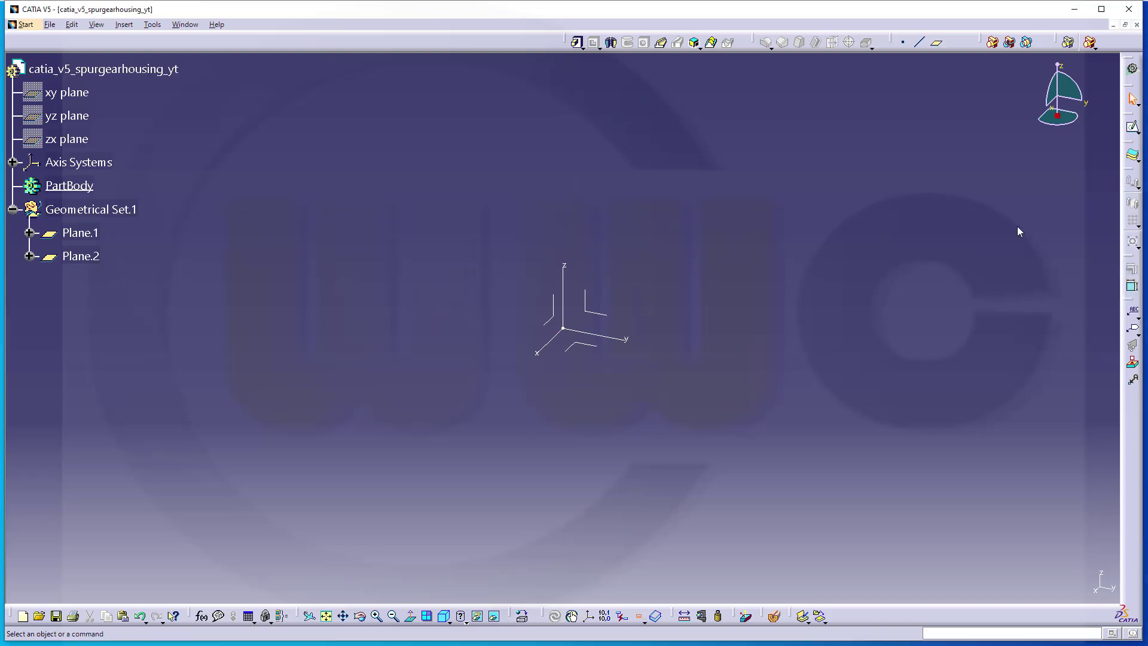
Create Plane.3 offset -12 mm from the XY plane
click(936, 43)
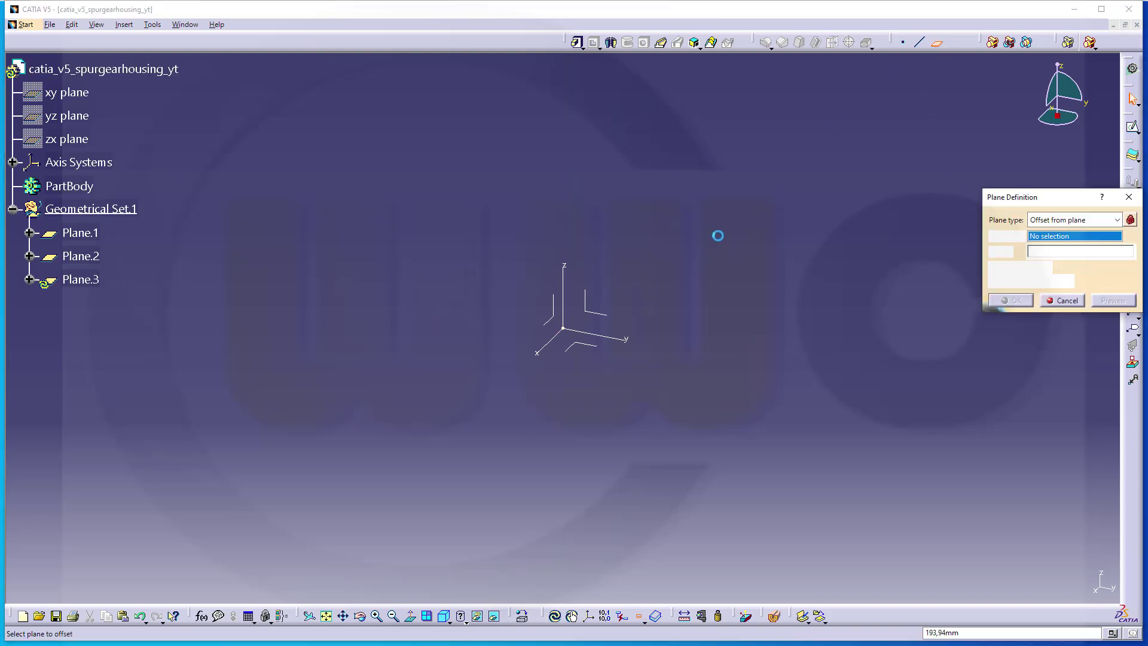
click(592, 348)
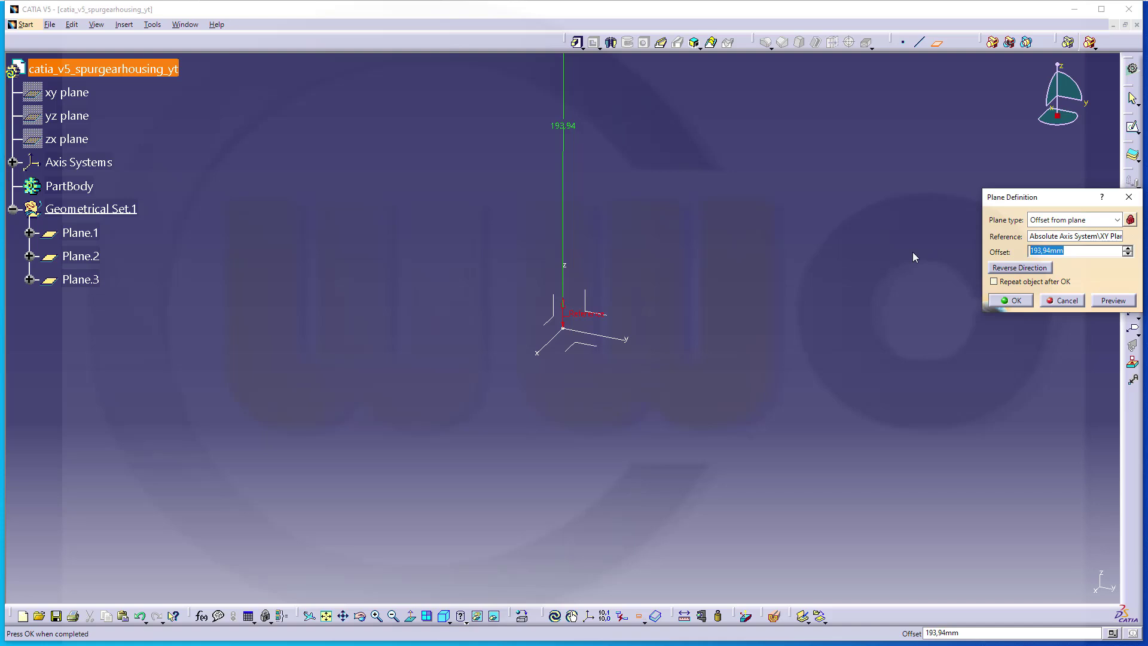
text(-12)
key(Escape)
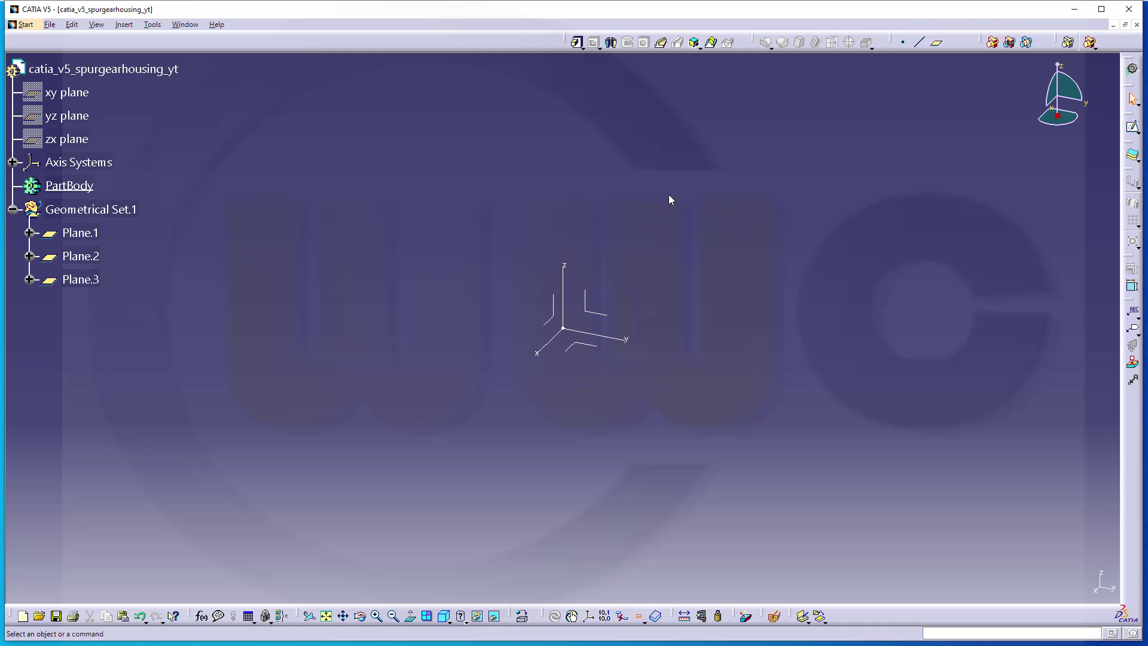
Reopen Plane.3 to verify its -12 mm offset and accept it
scroll(658, 187, up, 3)
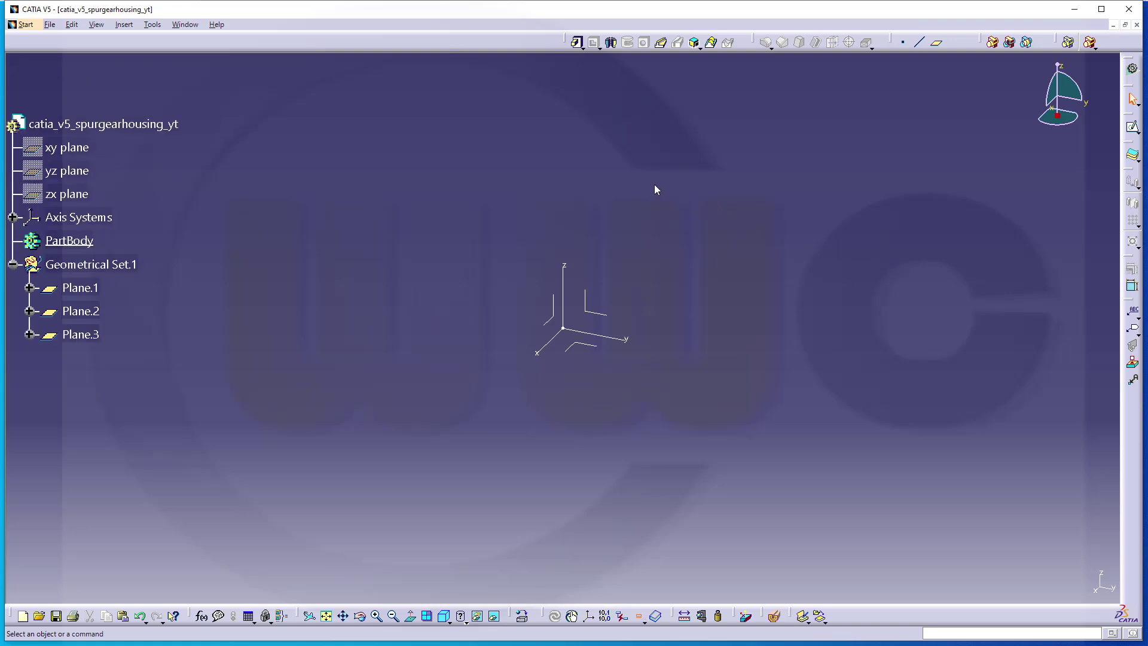
middle_click(654, 187)
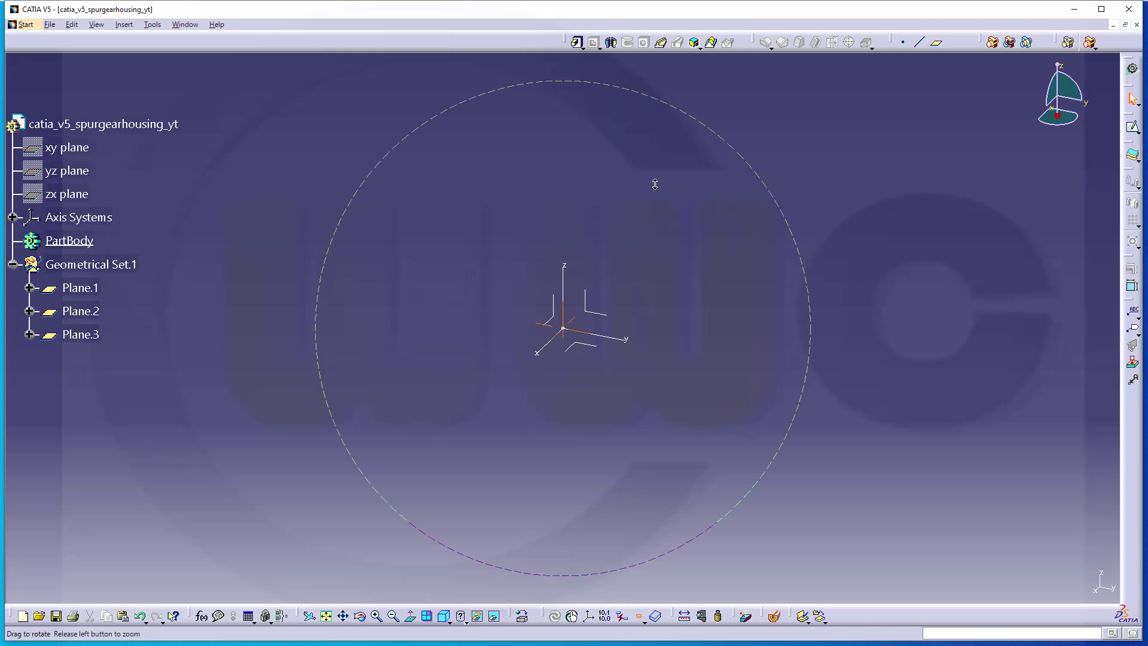
double_click(90, 334)
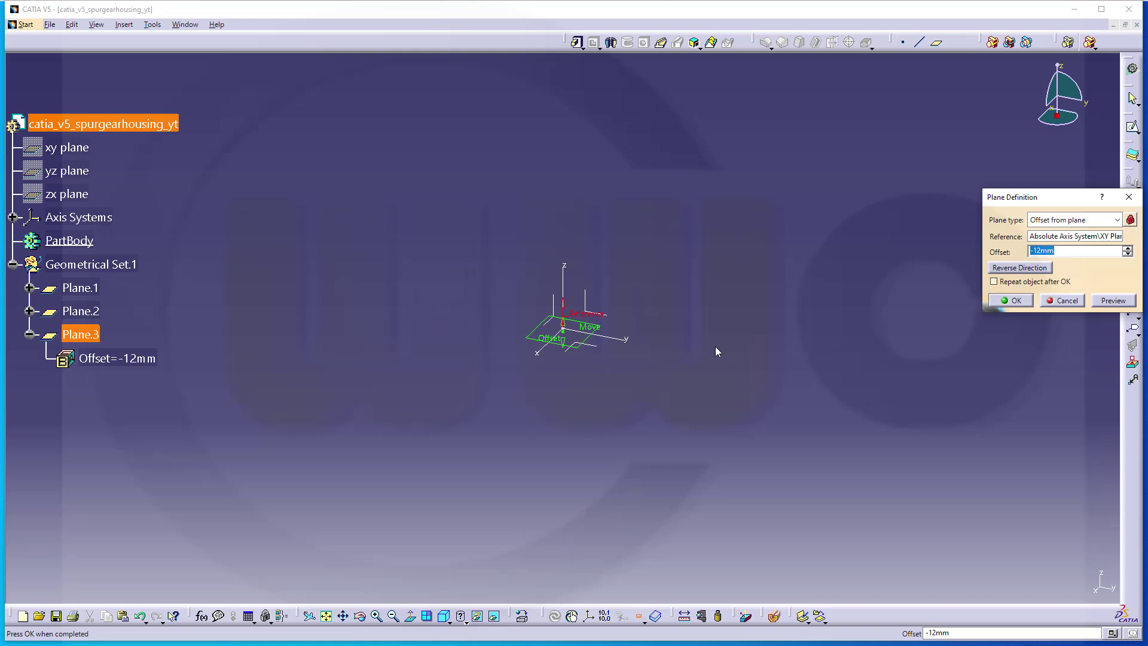
middle_drag(638, 342, 610, 256)
middle_drag(621, 314, 899, 377)
click(1015, 302)
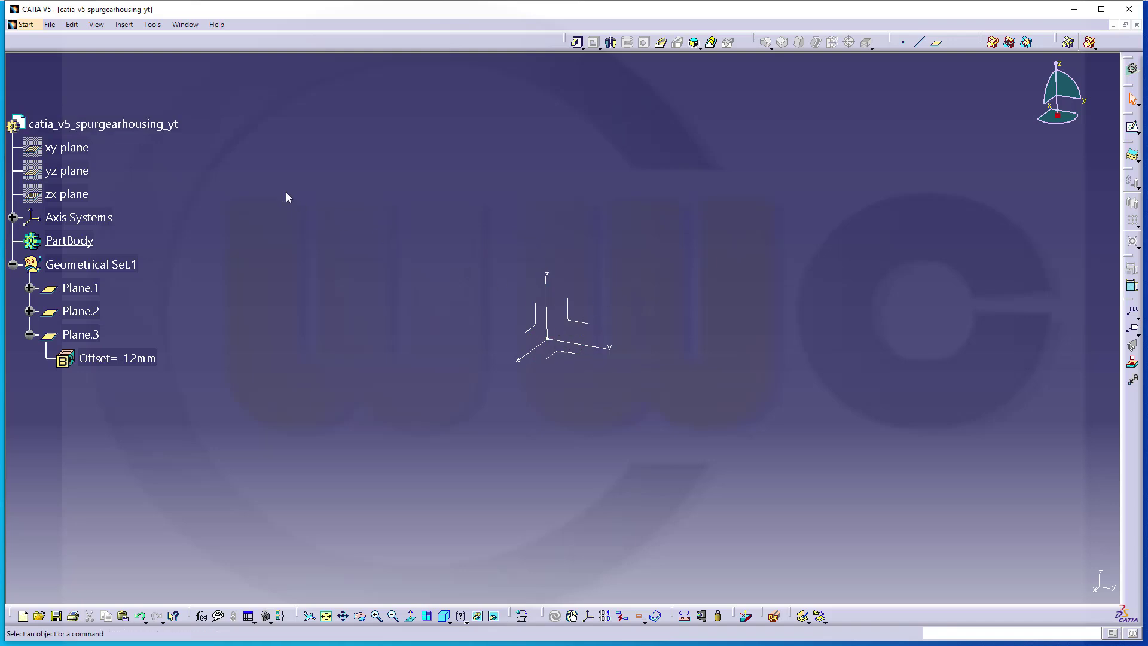
Create Plane.4 offset 42,5 mm from the YZ plane
click(936, 42)
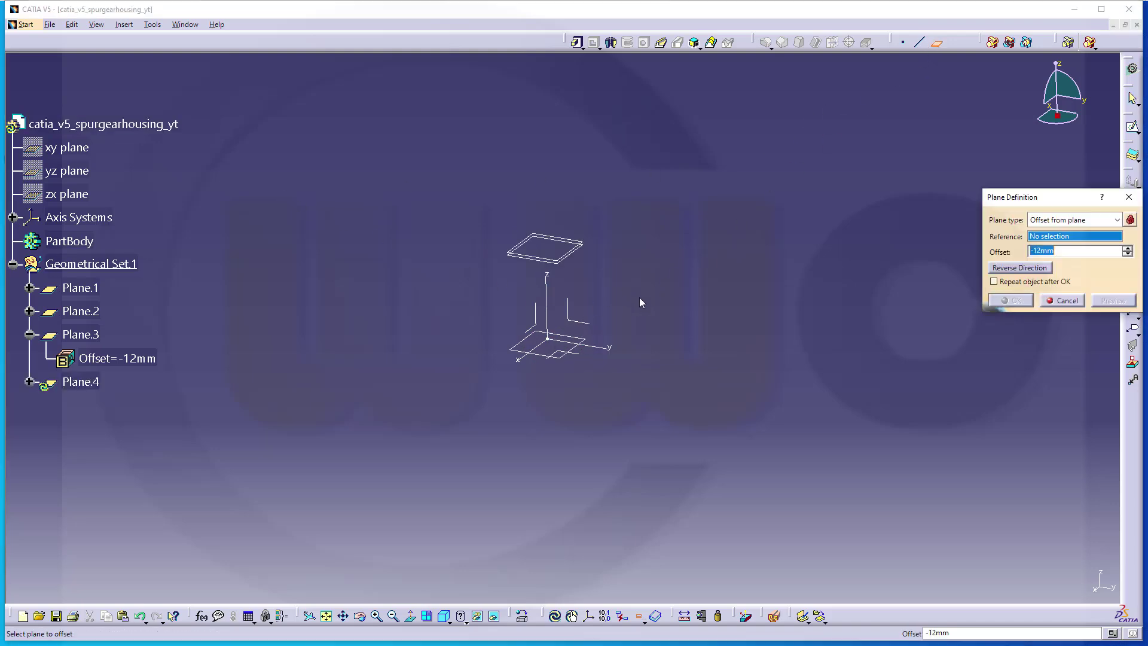
click(575, 322)
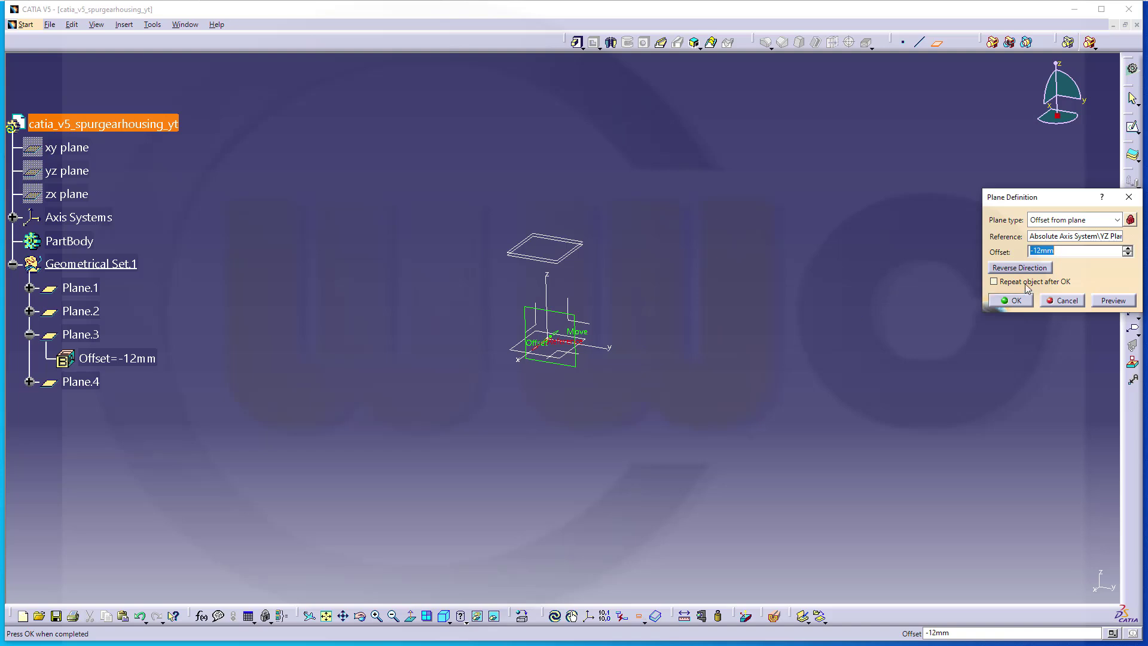
text(42,5)
key(Return)
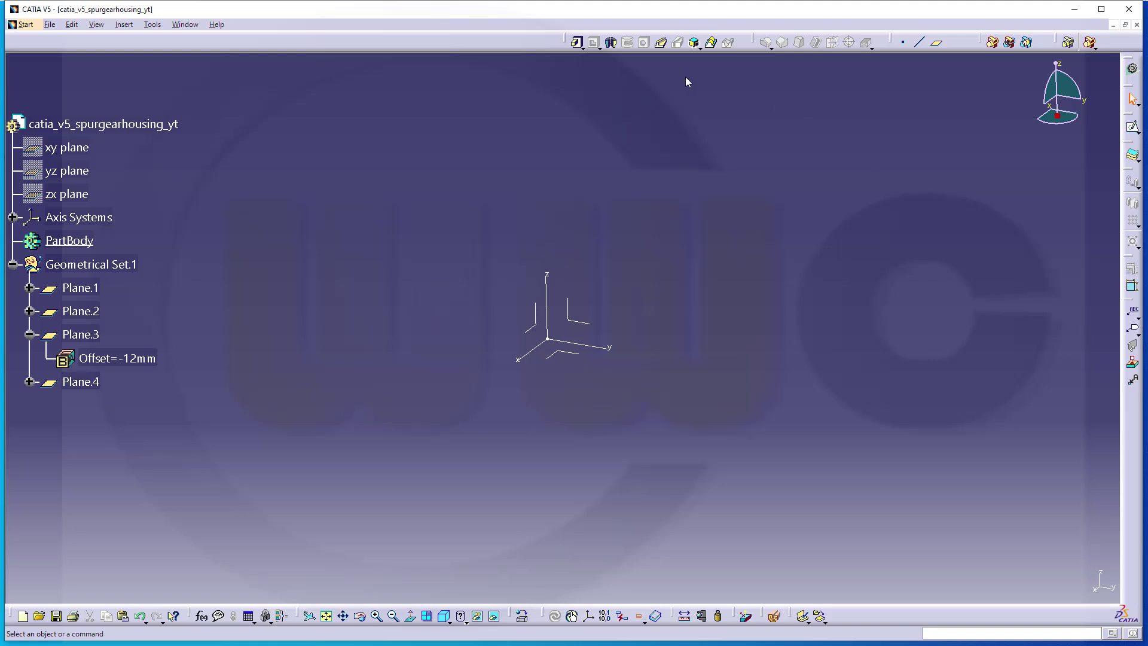
Create Plane.5 at -42,5 mm from YZ, then turn off Only Current Body
click(936, 42)
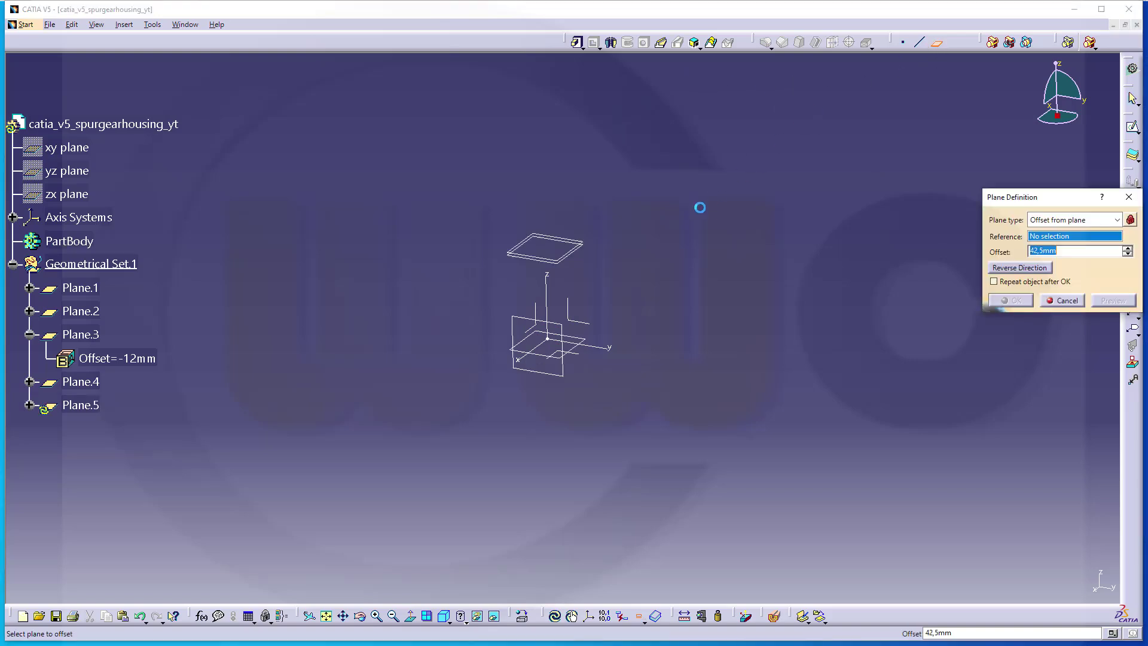
click(583, 323)
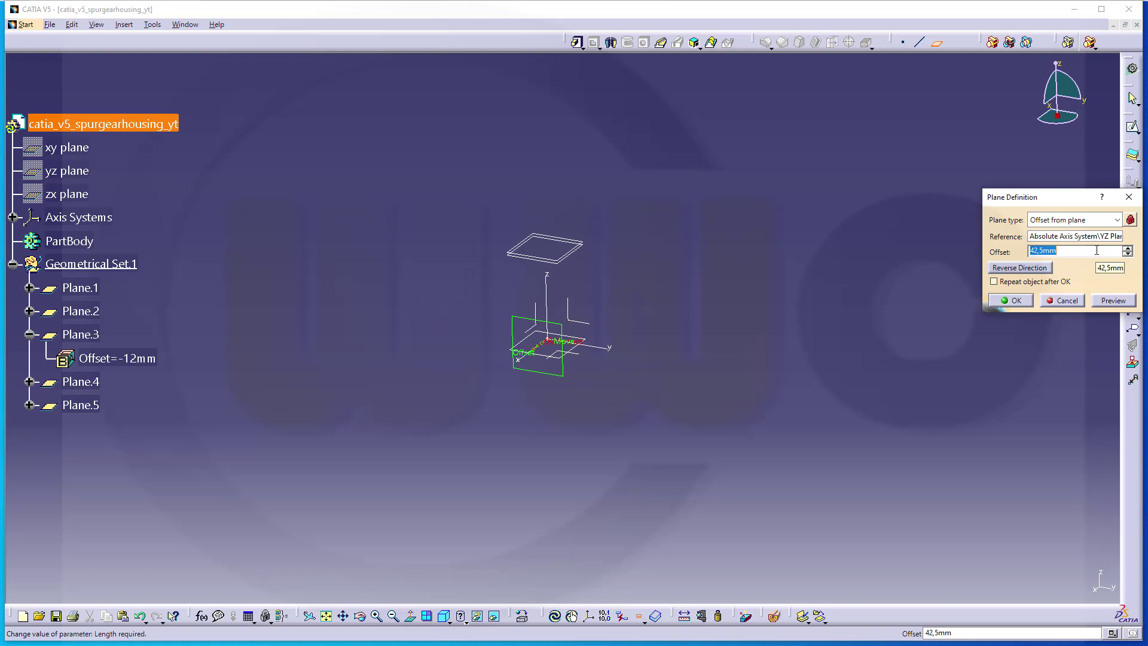
text(-42,5)
key(Escape)
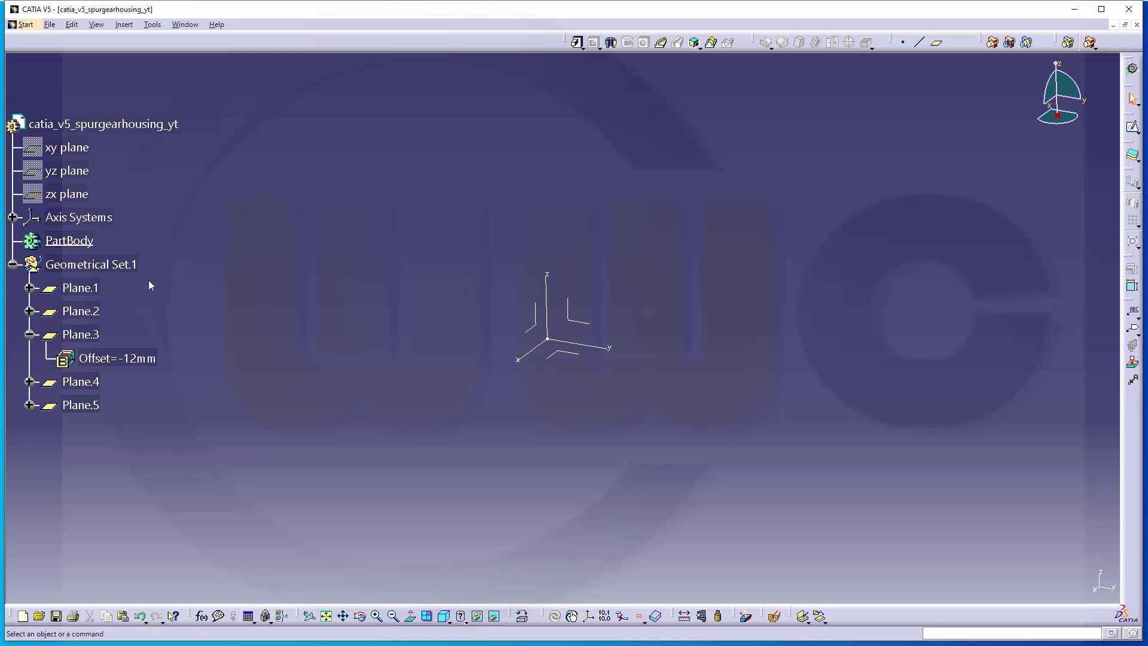
click(29, 334)
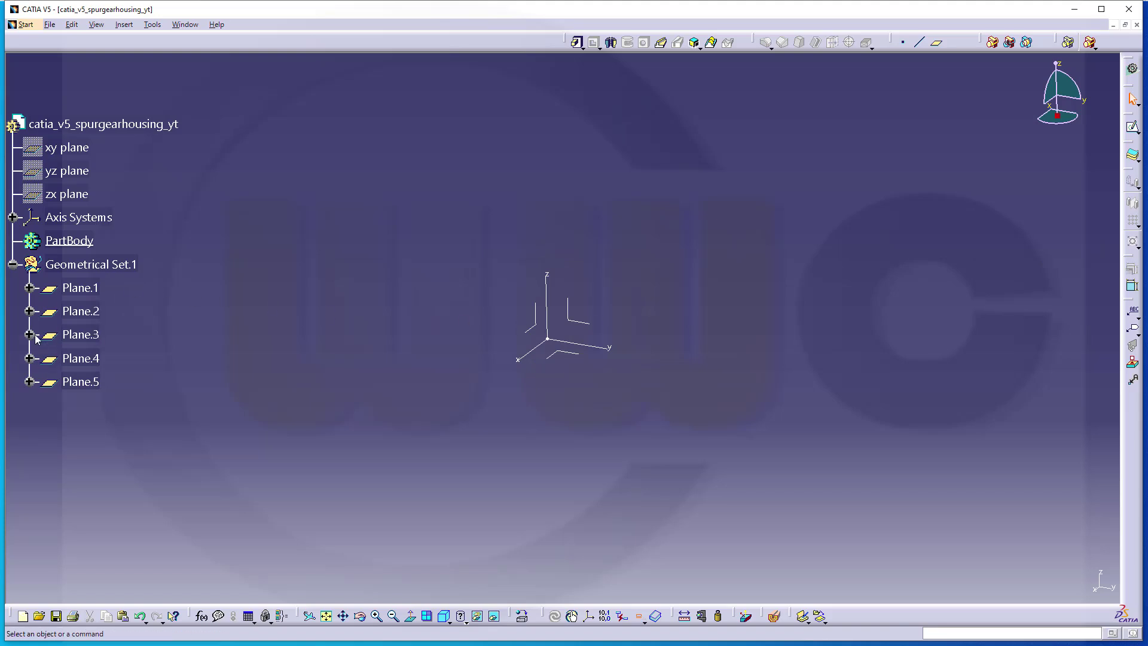
click(642, 617)
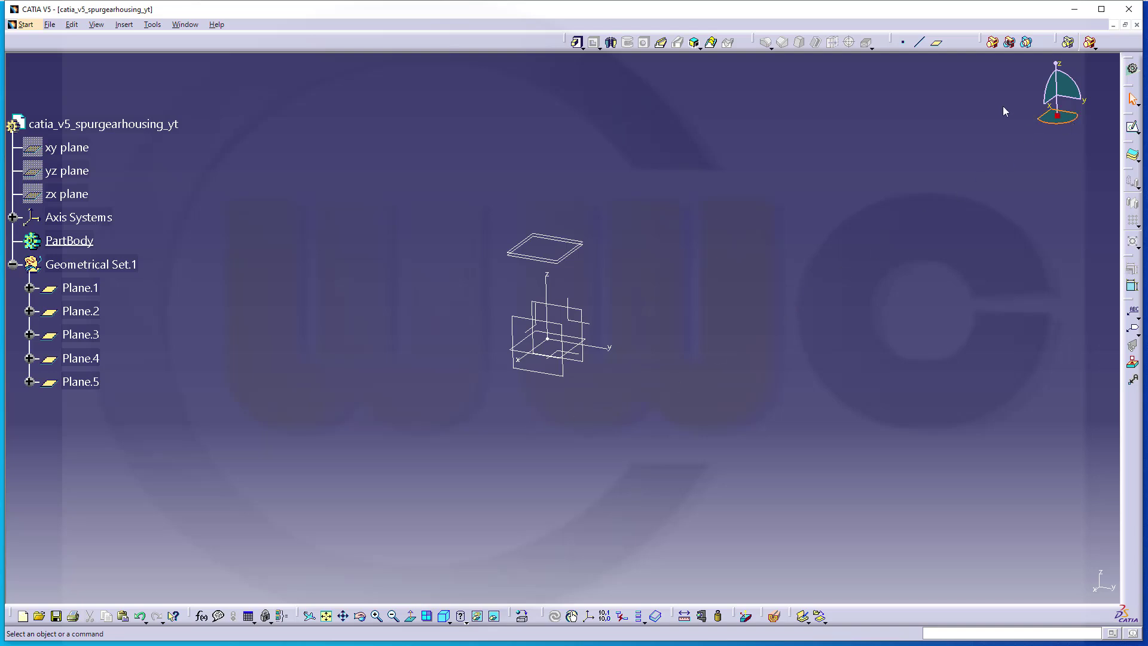
Create Plane.6 and Plane.7 offset 137 mm (274/2) and -137 mm from the ZX plane
click(936, 43)
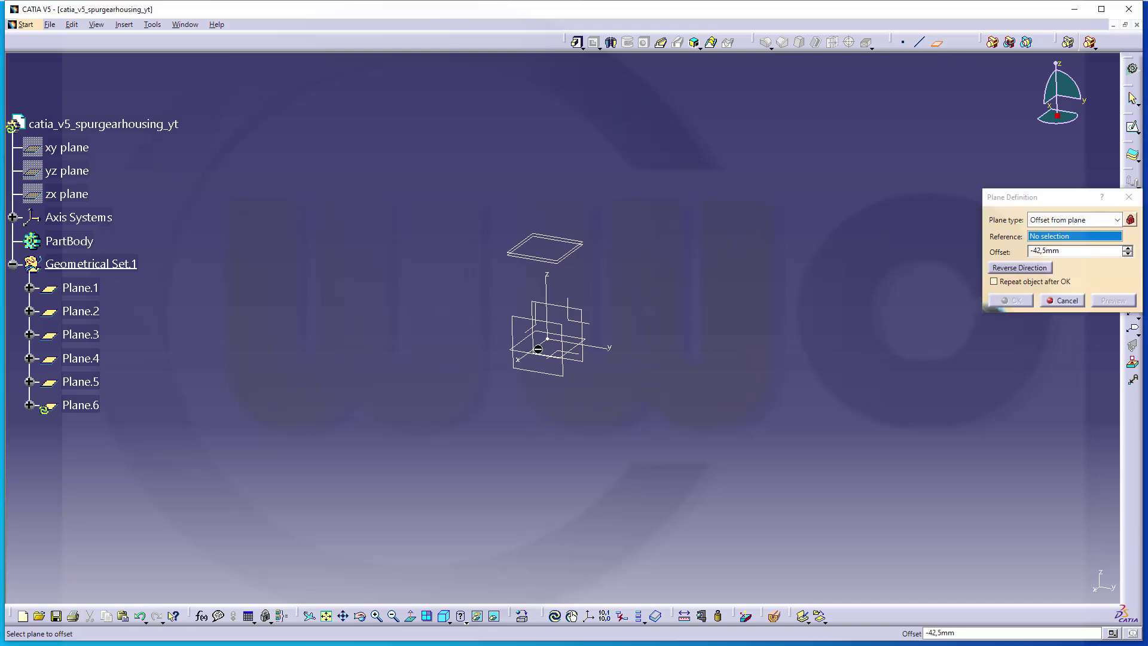
click(528, 332)
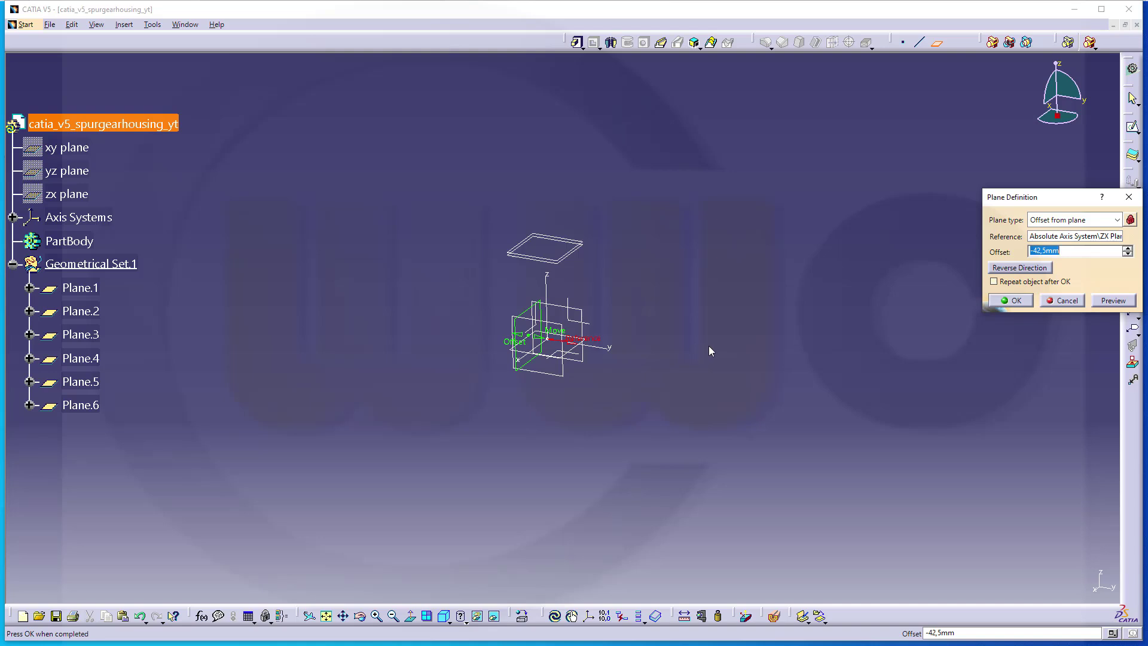
text(274/2)
key(Return)
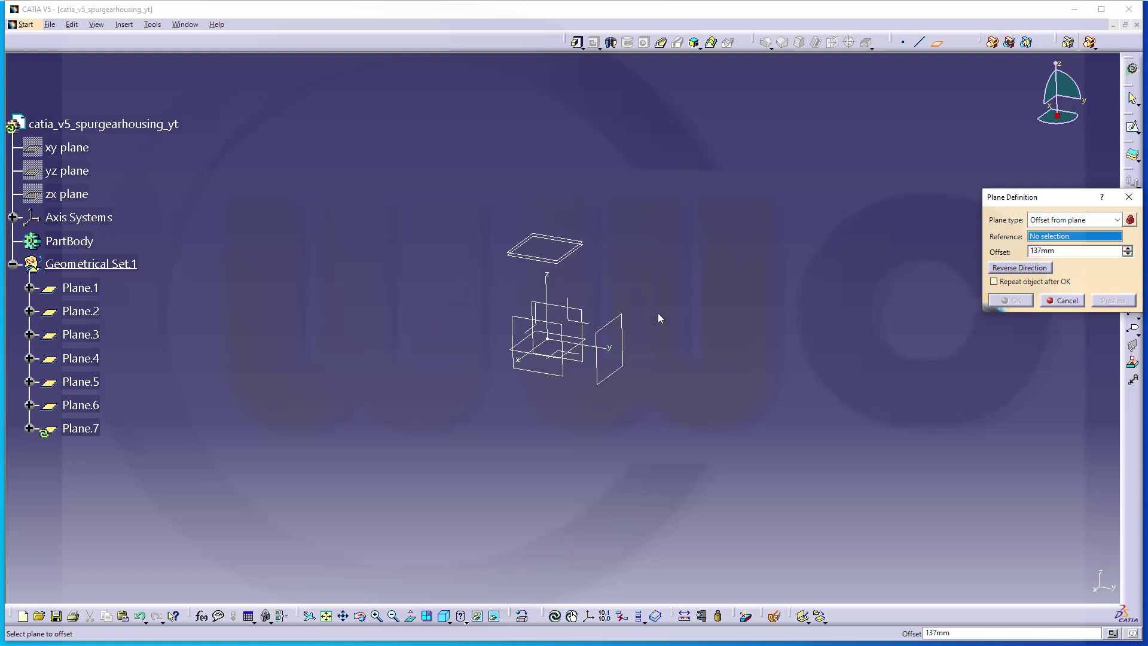
click(544, 336)
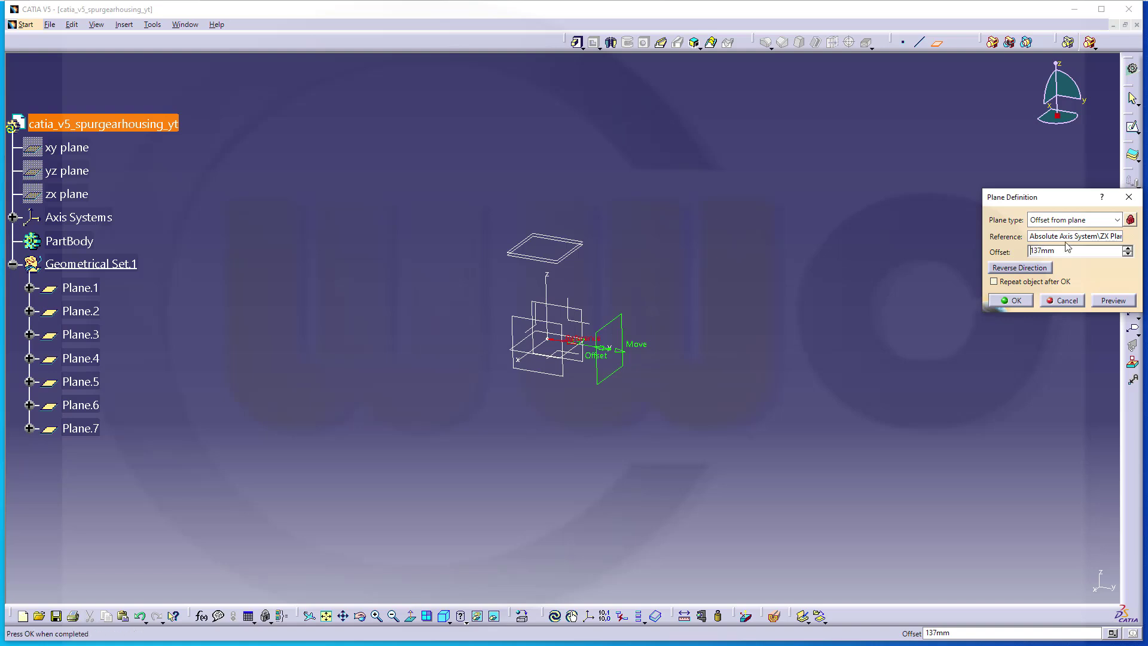
text(-)
click(1020, 268)
click(1013, 300)
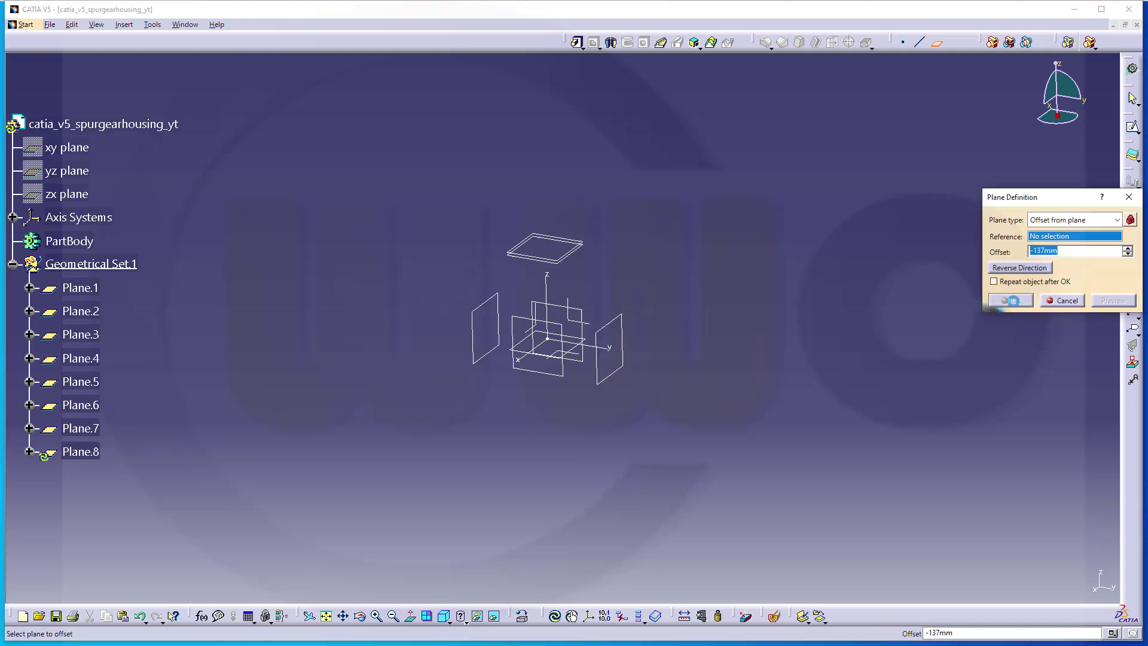
click(1063, 300)
middle_drag(590, 399, 853, 303)
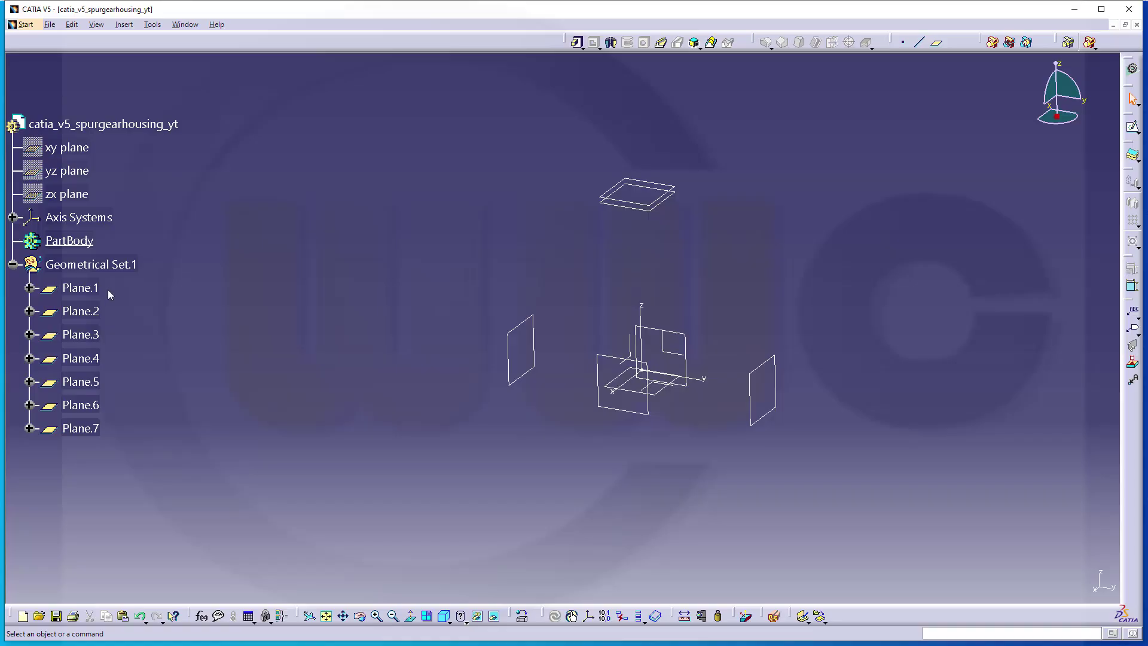
Expand Plane.1 through Plane.7 in the tree to reveal their offset values
click(29, 288)
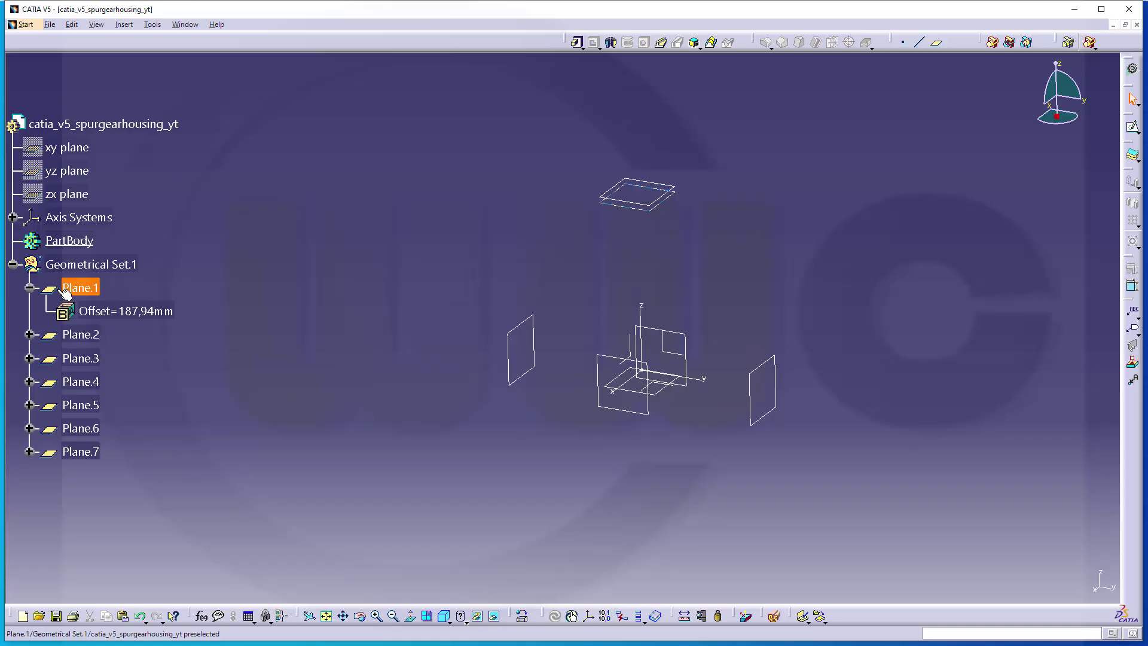
click(28, 334)
click(28, 381)
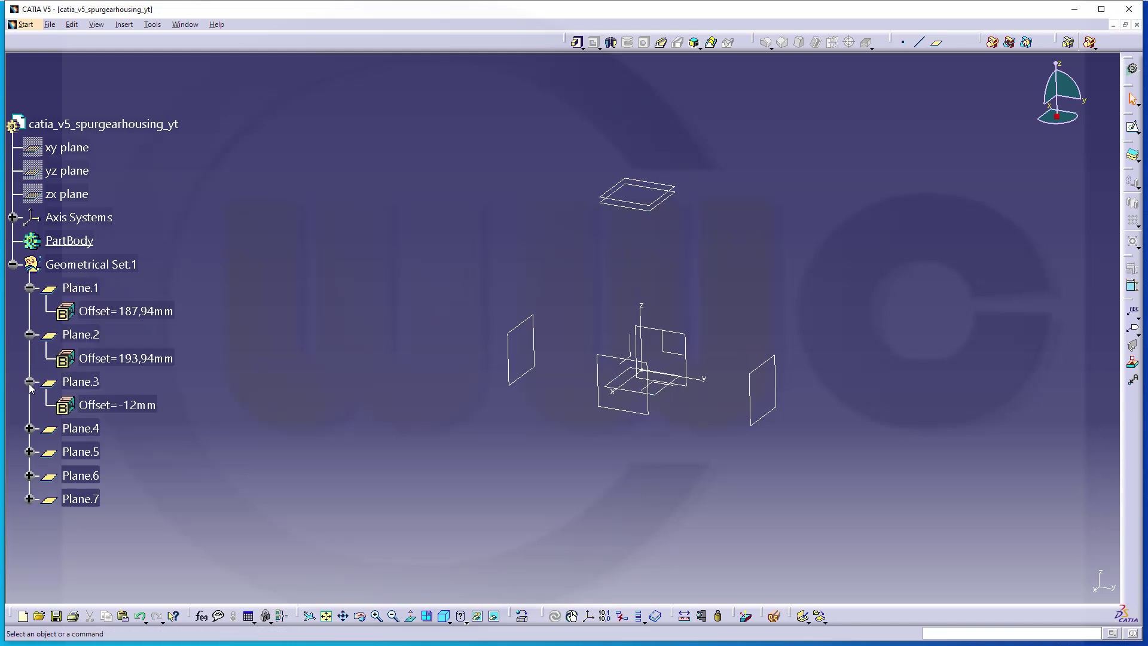
click(28, 428)
click(28, 476)
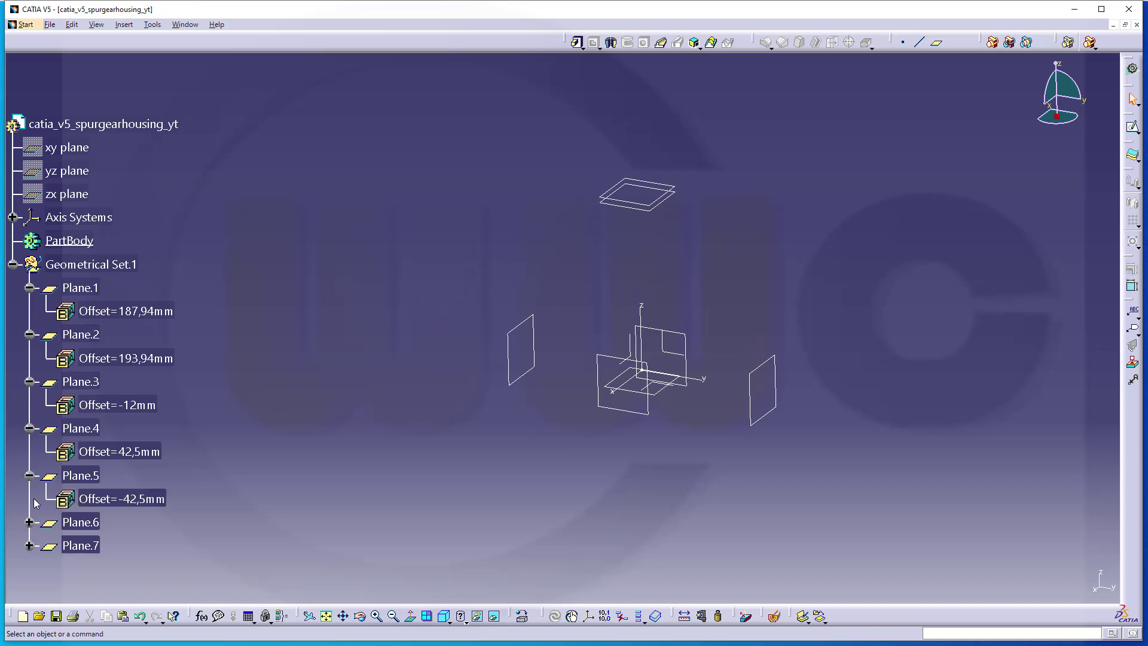
click(28, 522)
click(28, 569)
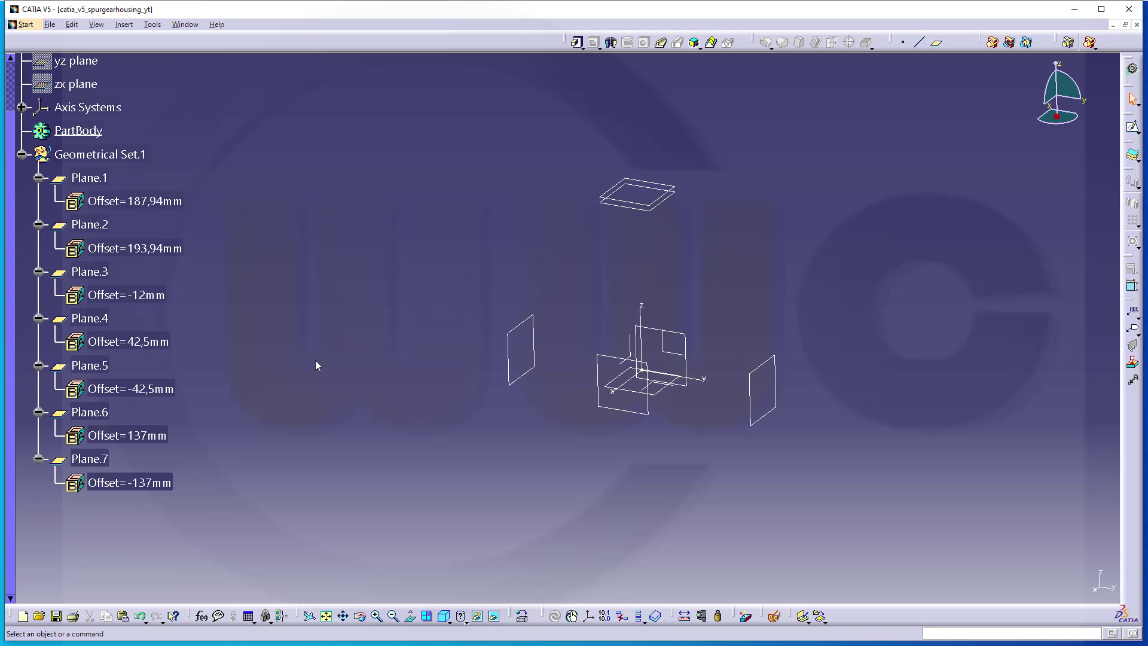
Start a new sketch on the yz plane
click(1132, 129)
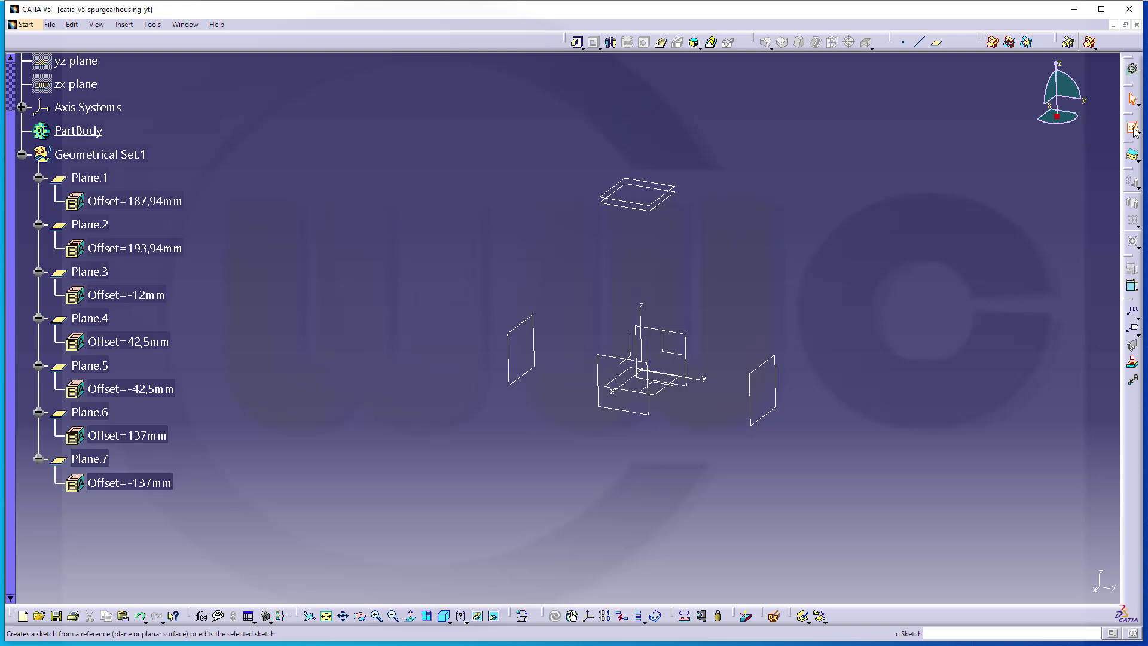
click(668, 351)
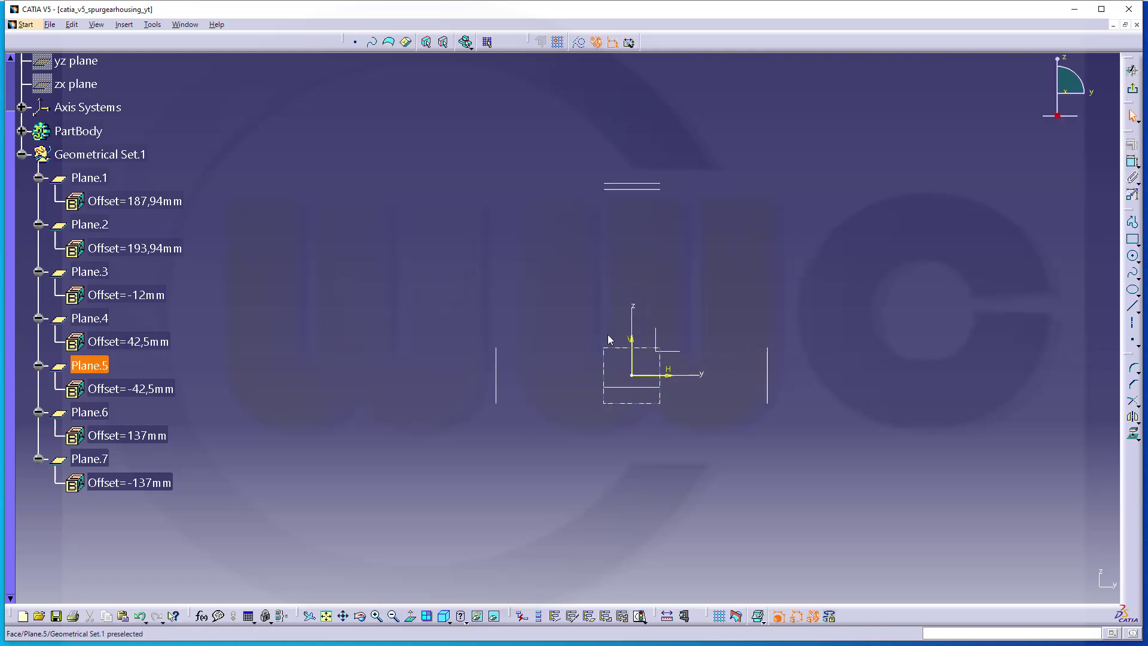
drag(605, 327, 681, 386)
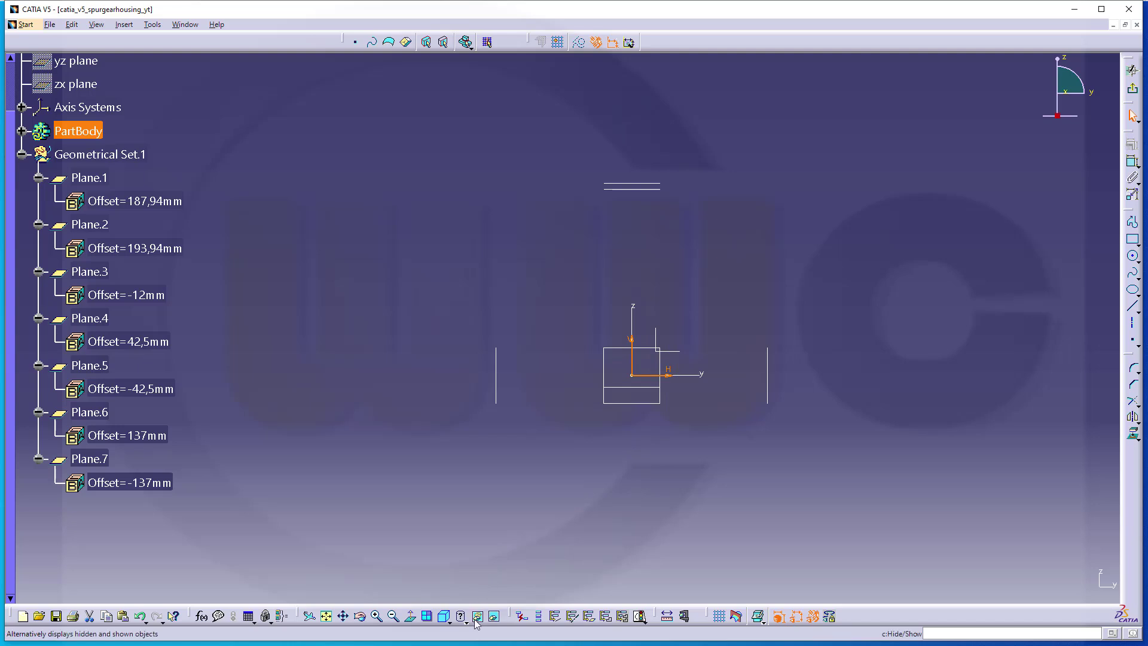
click(622, 478)
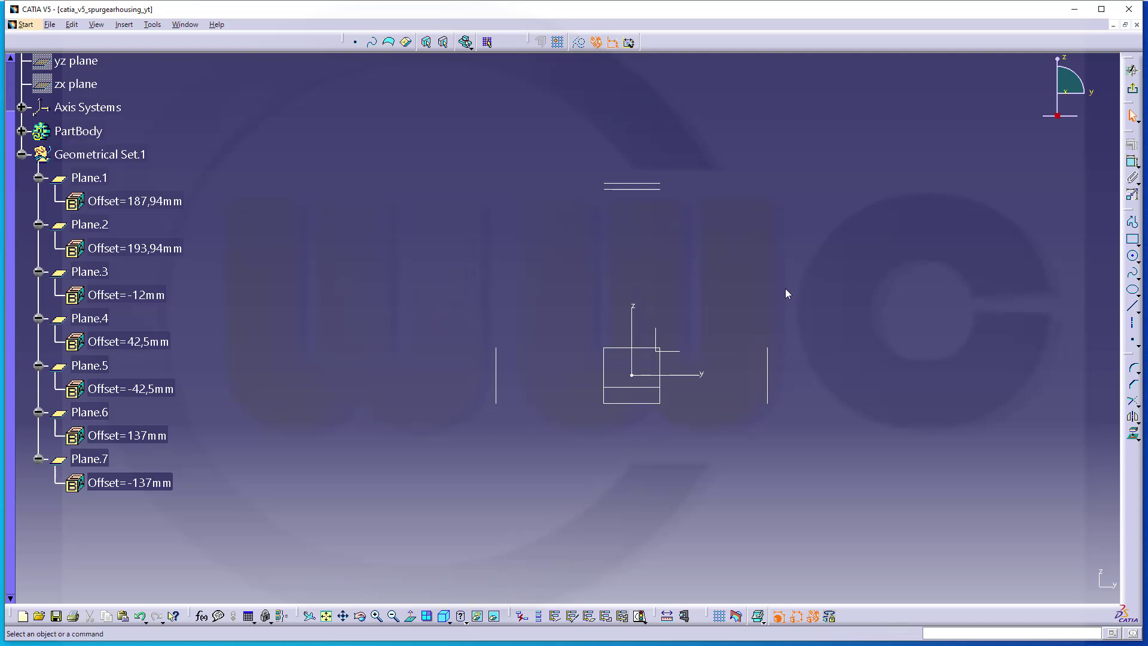
Draw a large rectangle above the origin spanning the offset plane traces
click(1132, 239)
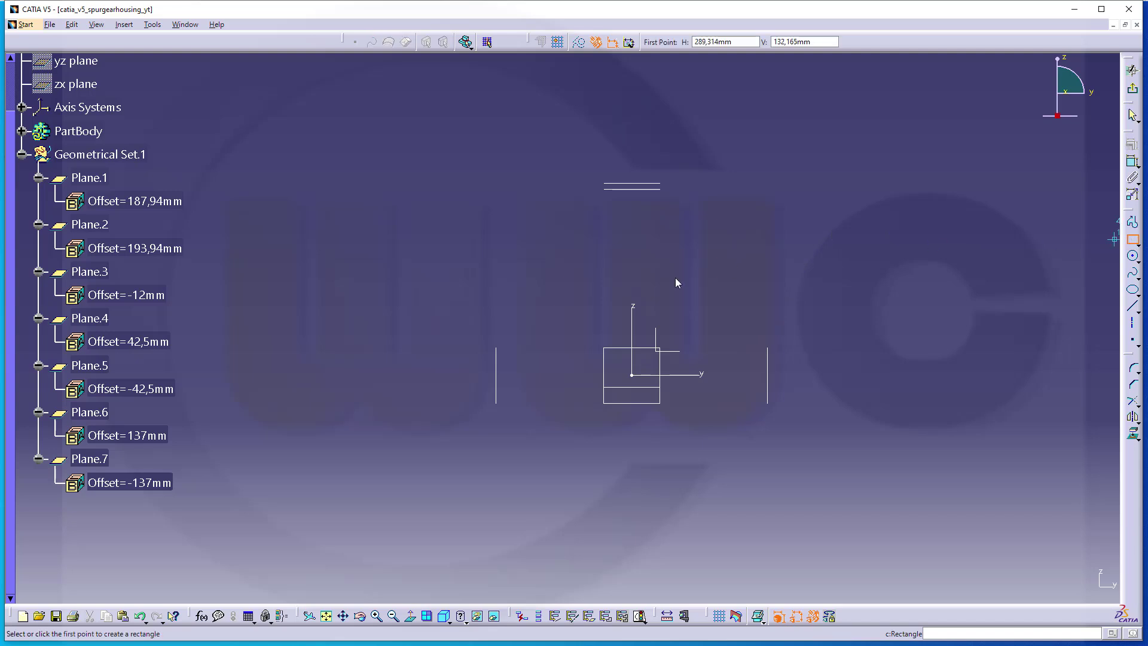
click(517, 367)
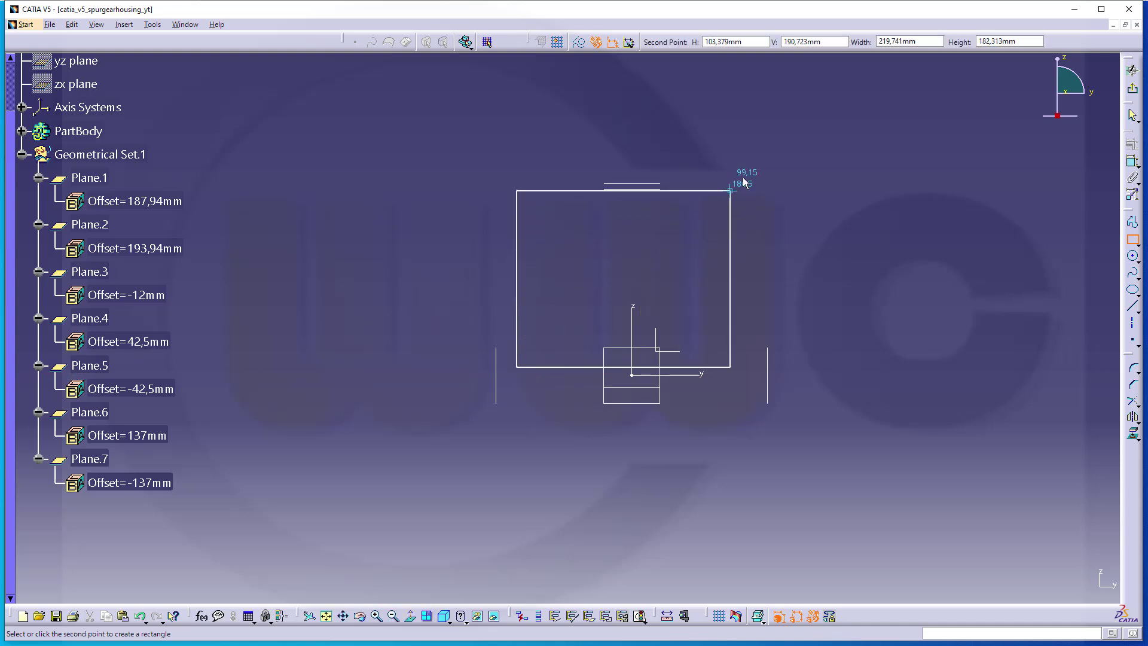
click(755, 162)
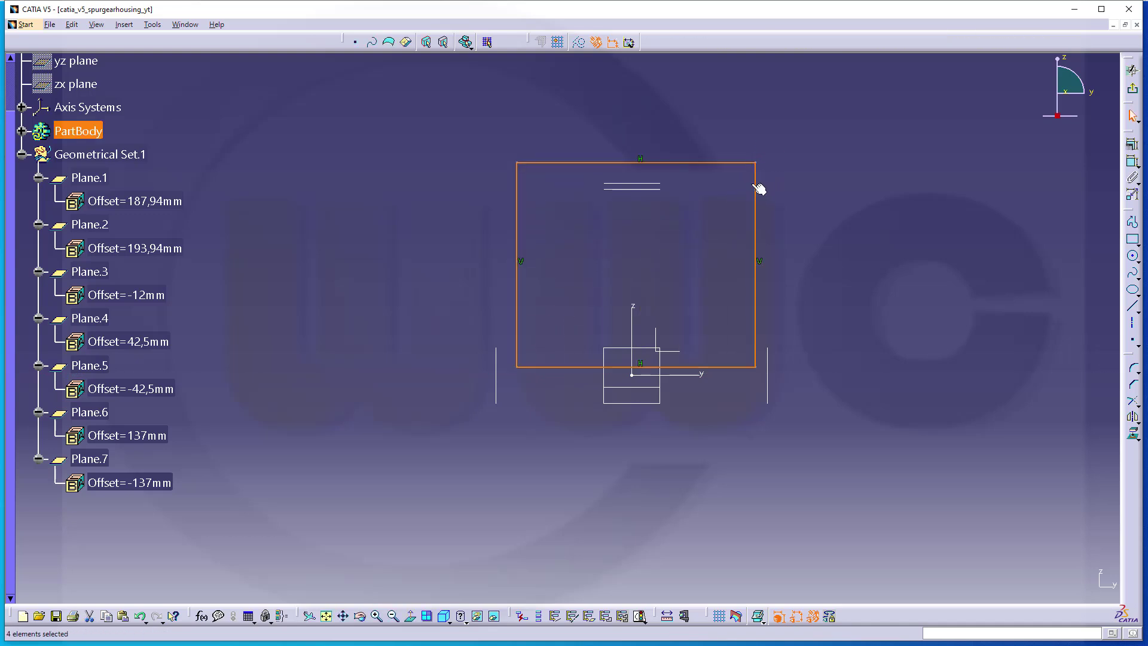
click(572, 202)
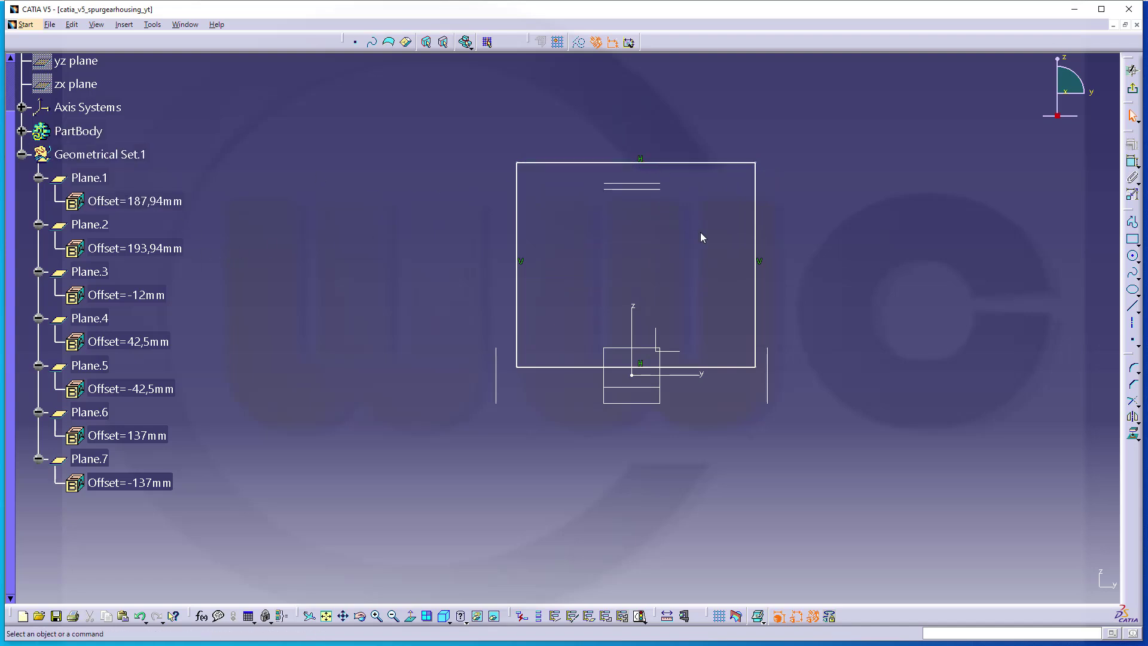
Delete the rectangle's four parallelism constraints from Sketch.1
click(22, 131)
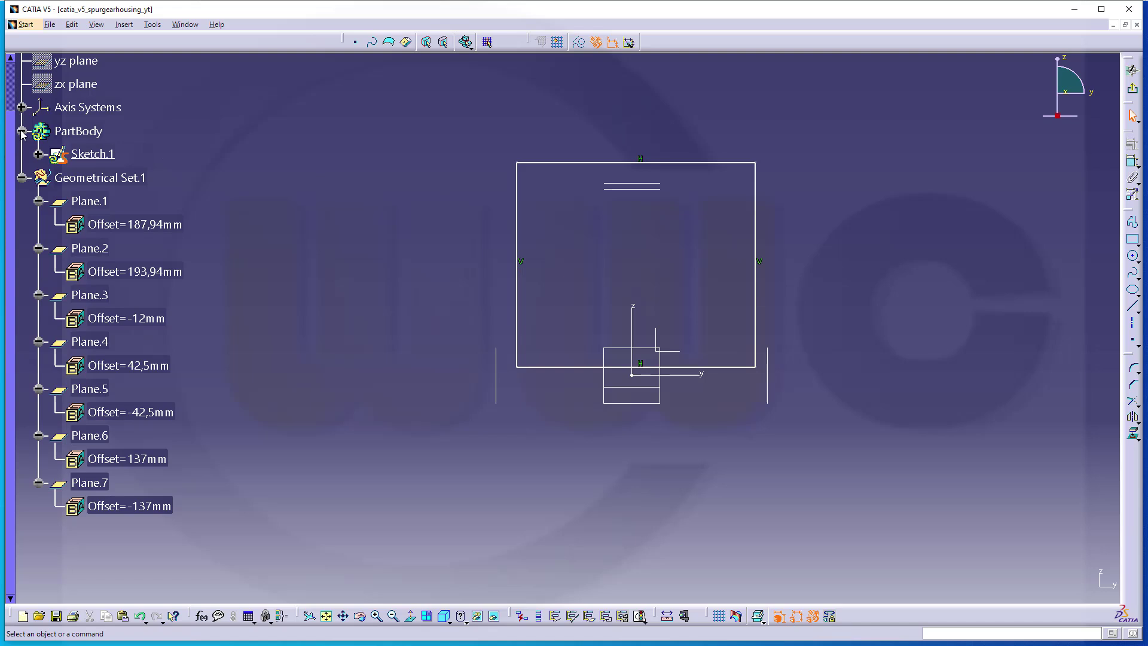
click(38, 154)
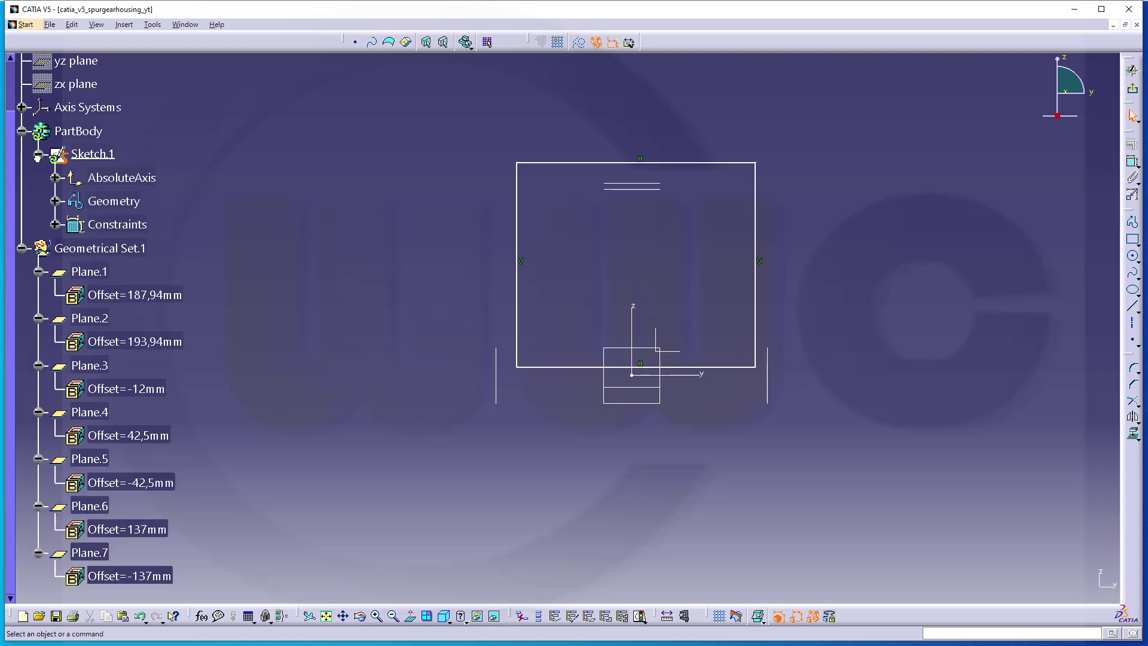
click(55, 224)
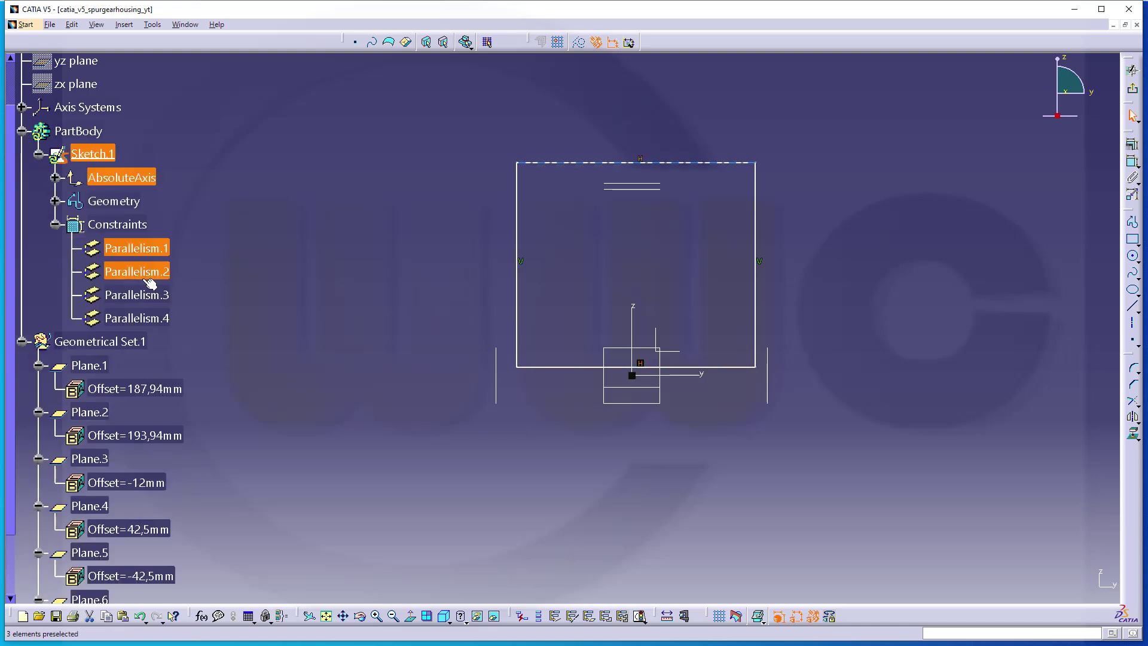
shift+click(159, 318)
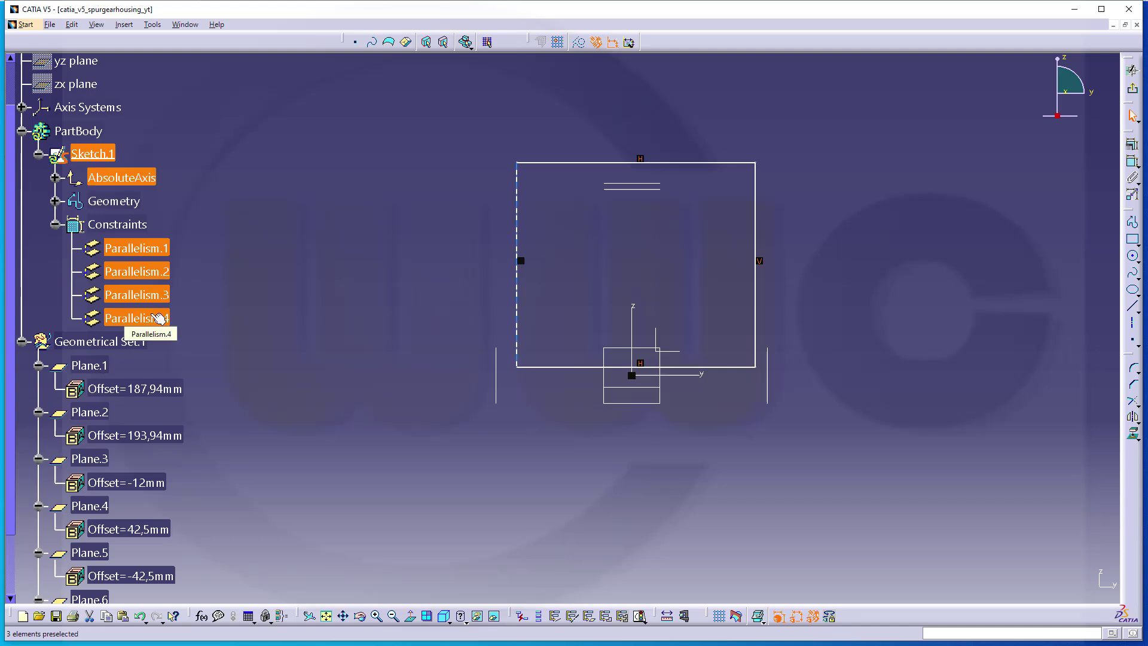
key(Delete)
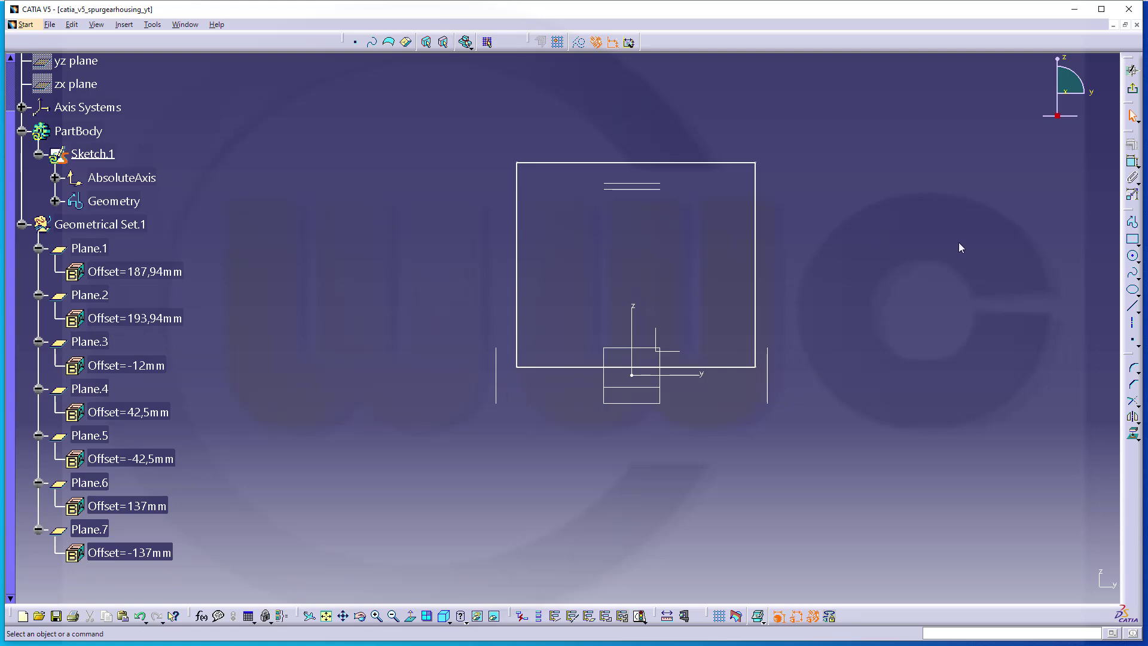
Make the rectangle's right edge coincide with the Plane.6 line
click(1129, 163)
click(756, 303)
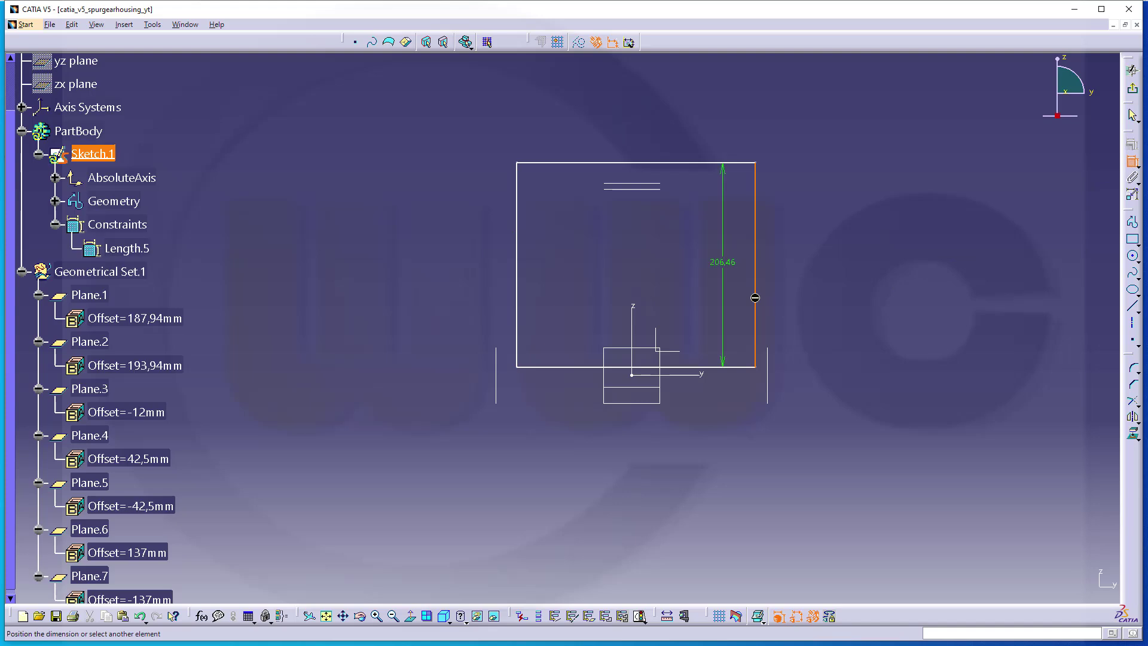
click(768, 384)
right_click(807, 353)
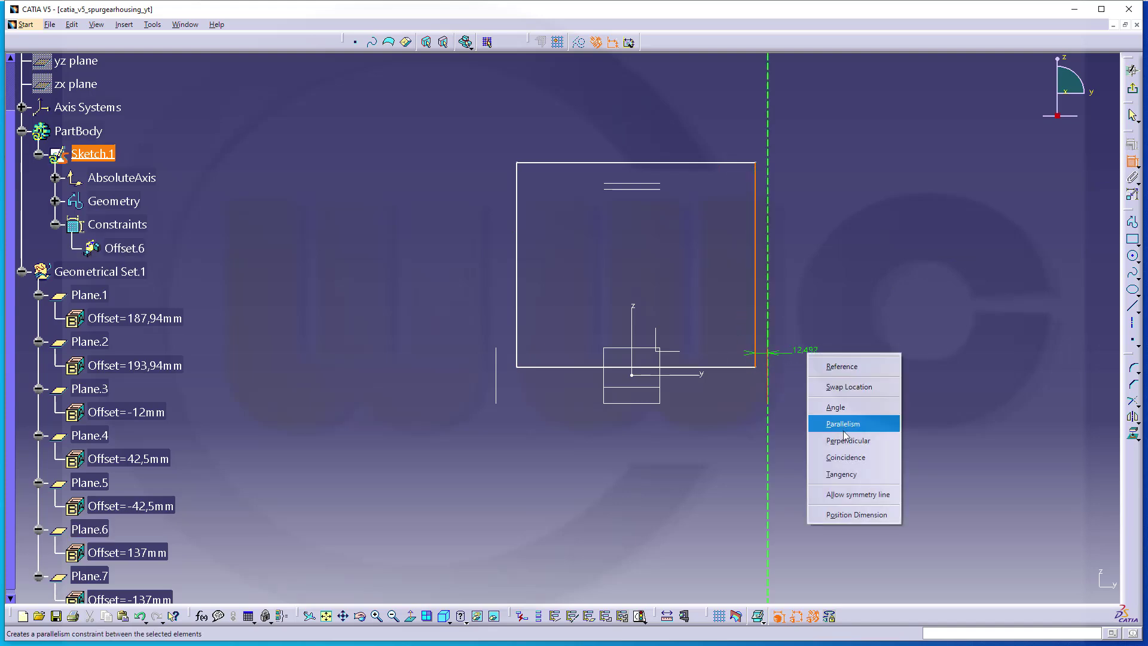
click(846, 456)
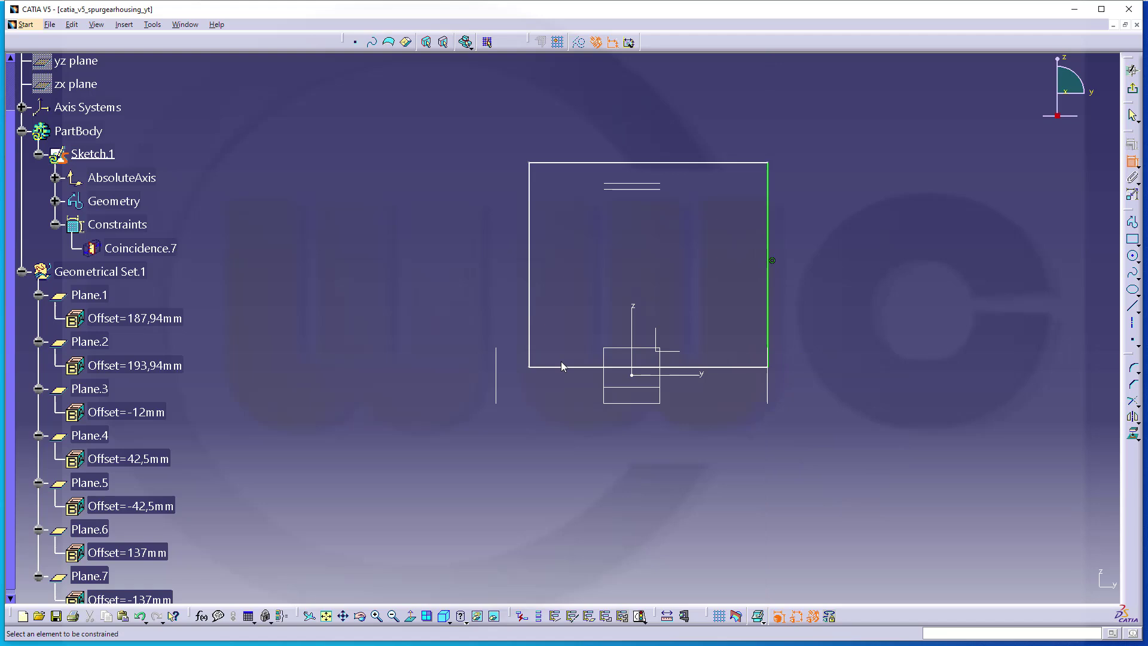
Make the left edge coincide with the other plane line and the bottom edge with the horizontal axis
click(498, 376)
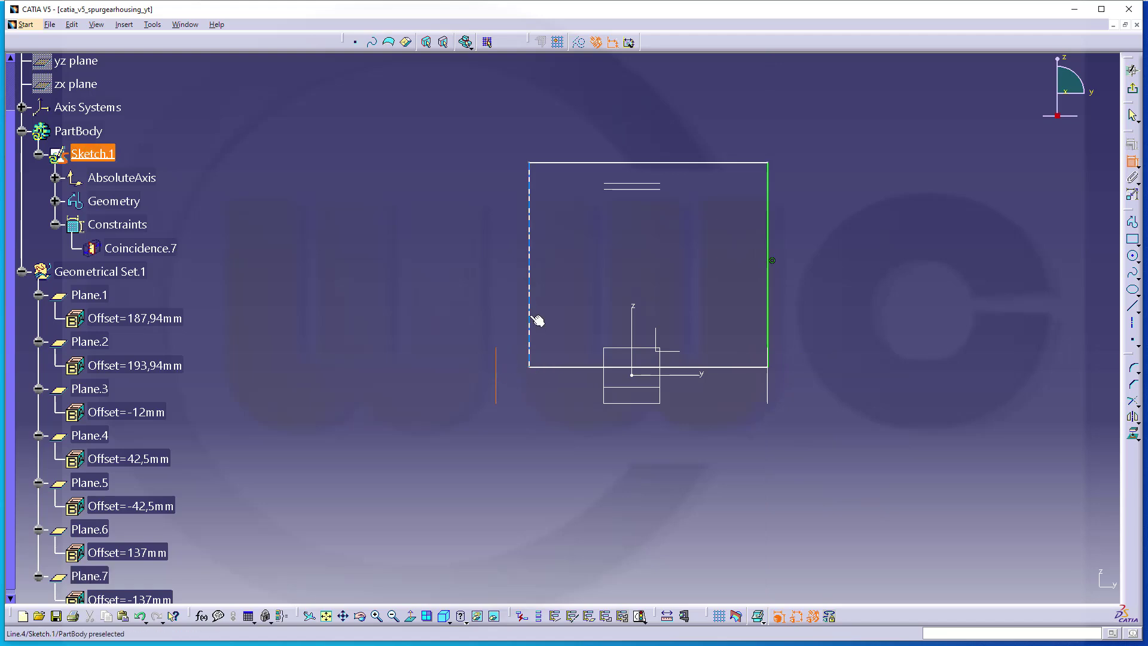
click(530, 316)
right_click(517, 293)
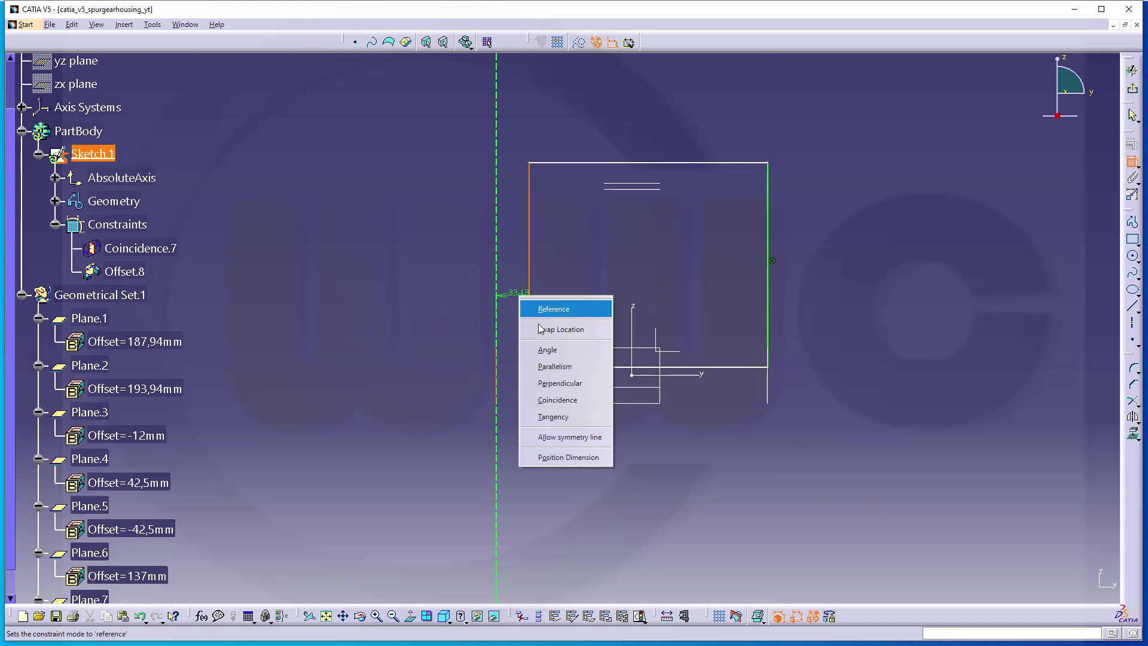
click(559, 399)
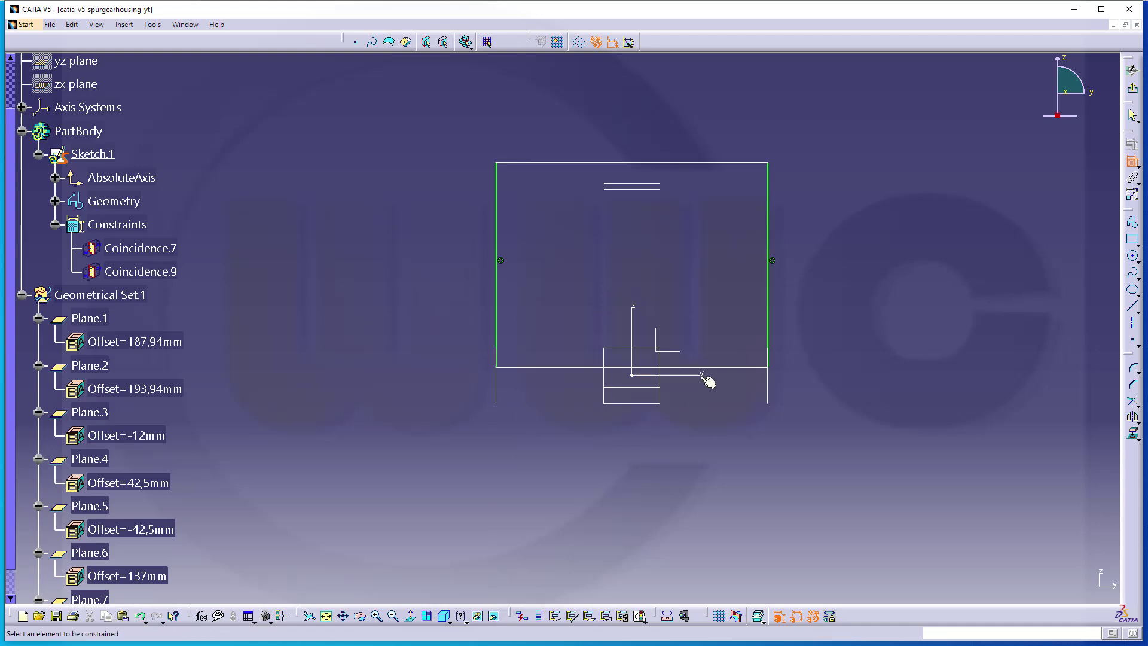
click(721, 367)
click(723, 375)
right_click(727, 337)
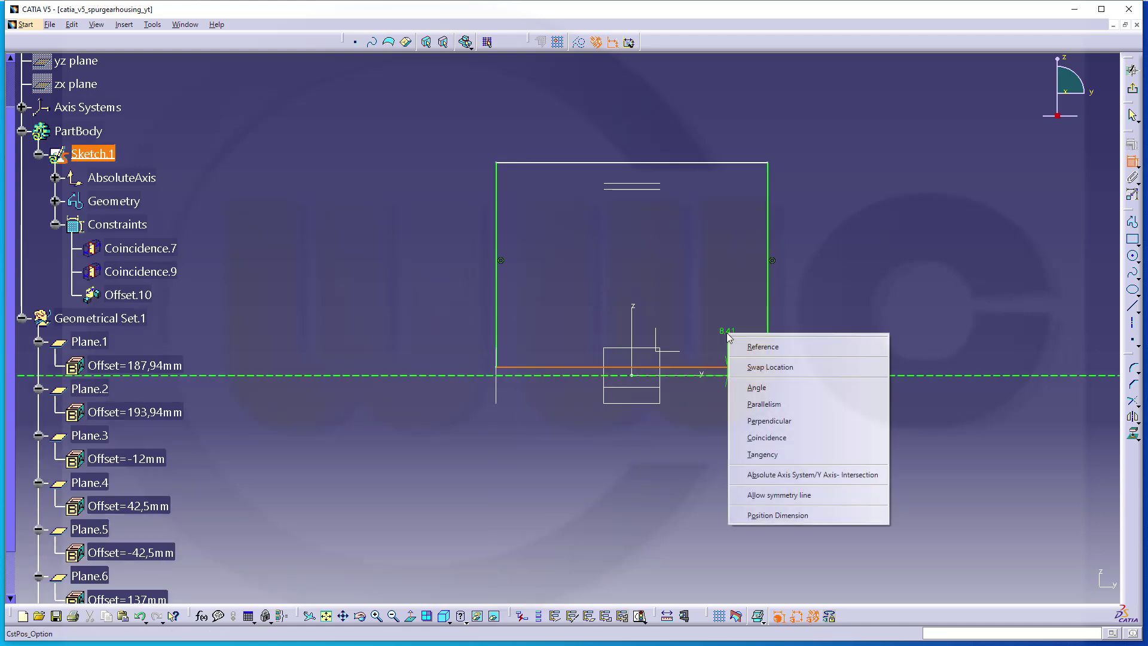
click(768, 438)
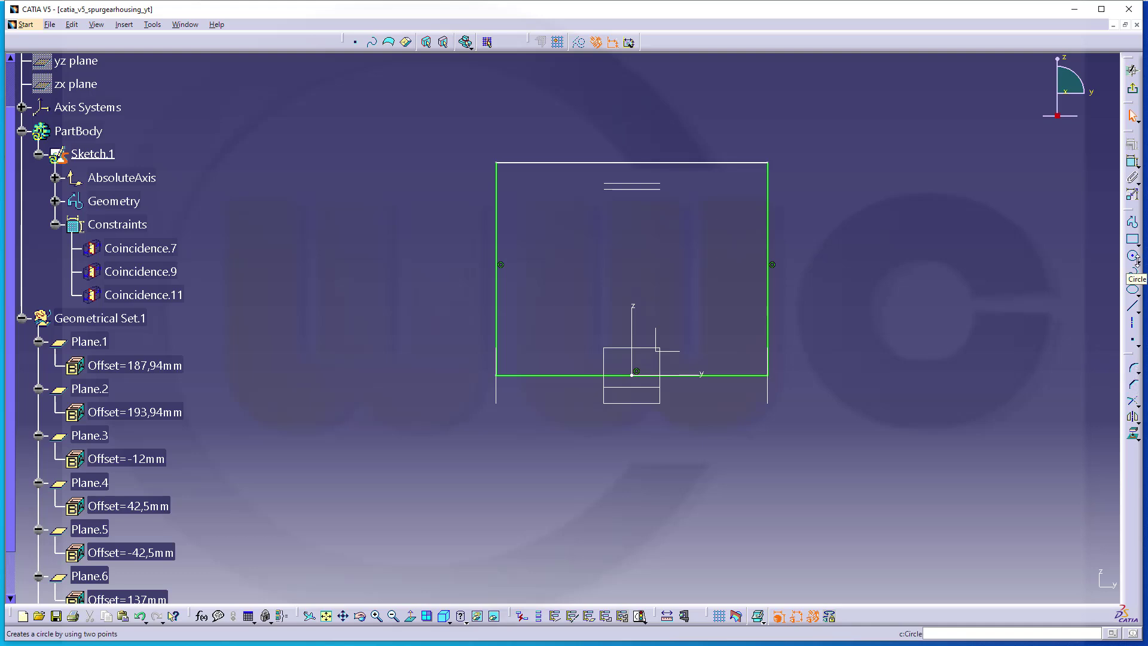
Draw a circle centred on the vertical axis and dimension its diameter to 600 mm
click(1132, 255)
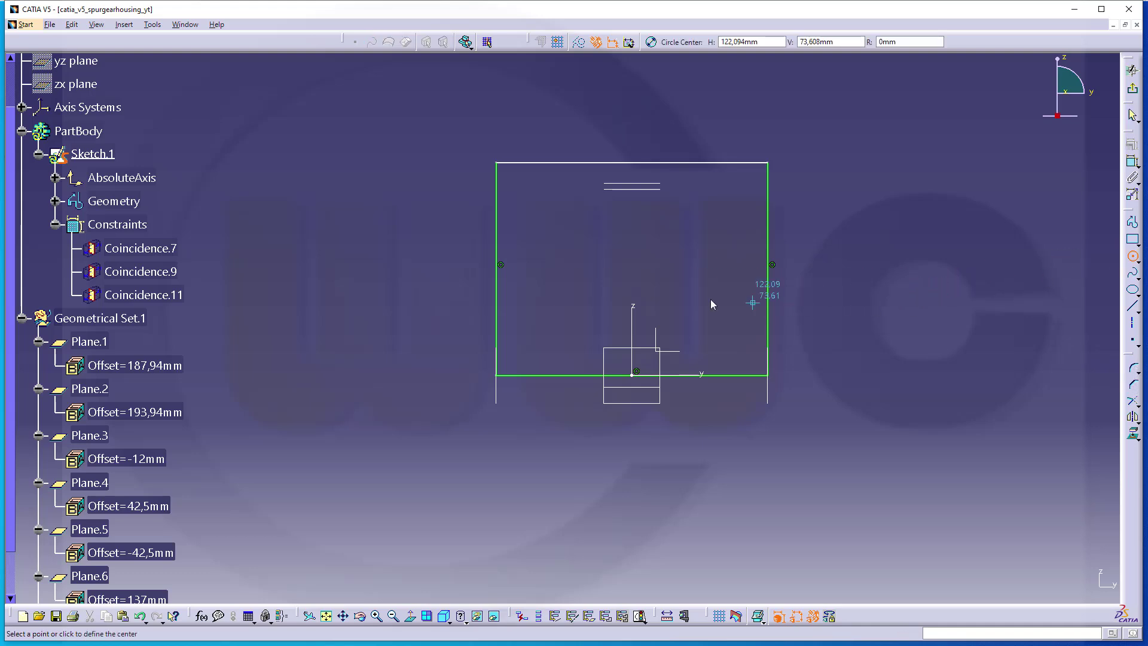
click(634, 311)
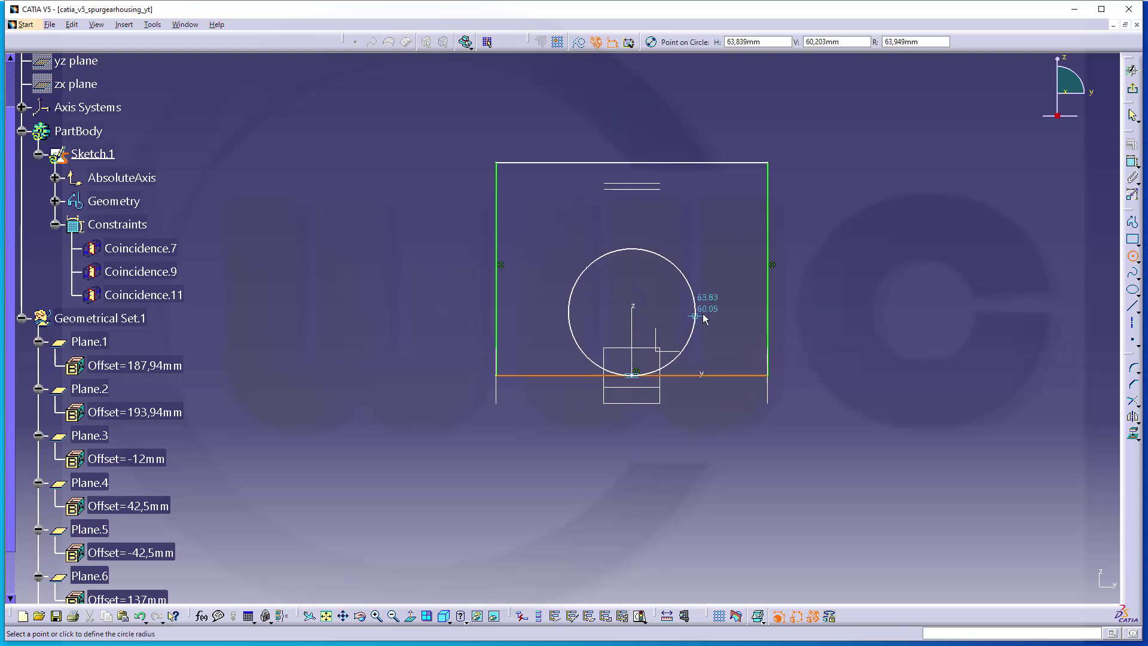
click(730, 315)
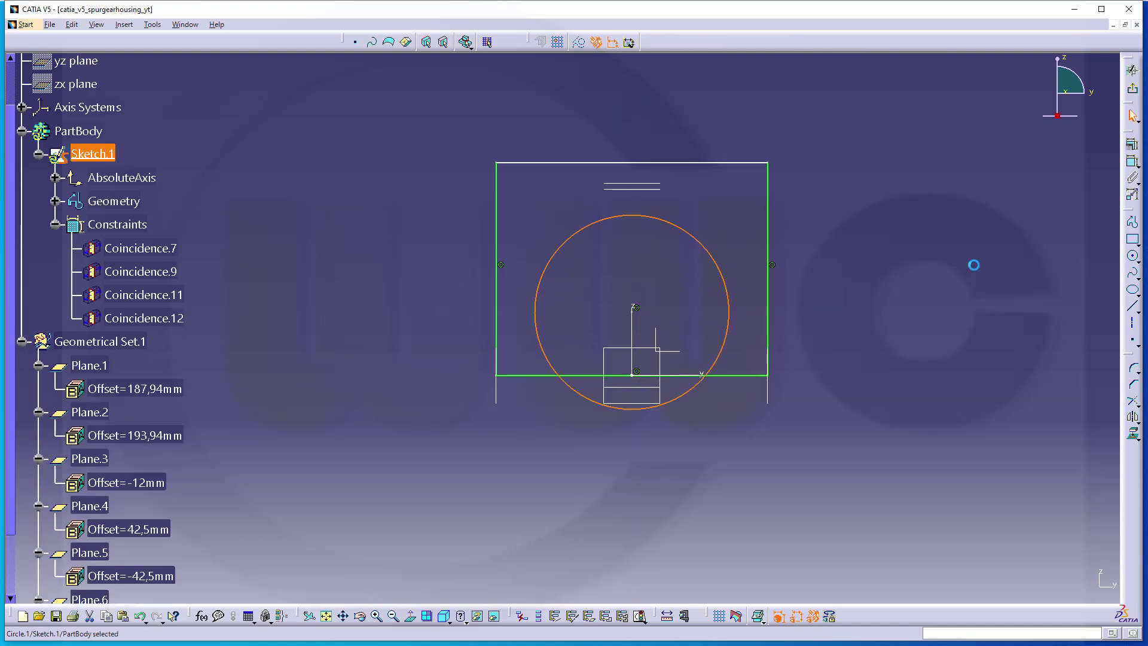
click(1132, 166)
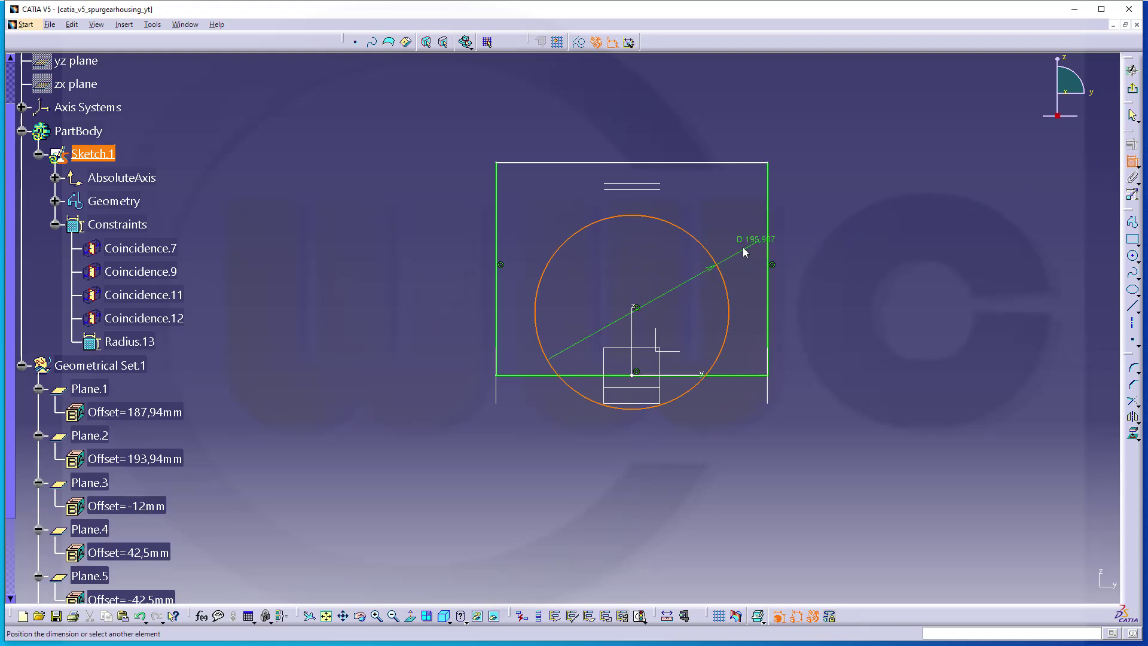
click(744, 241)
double_click(744, 242)
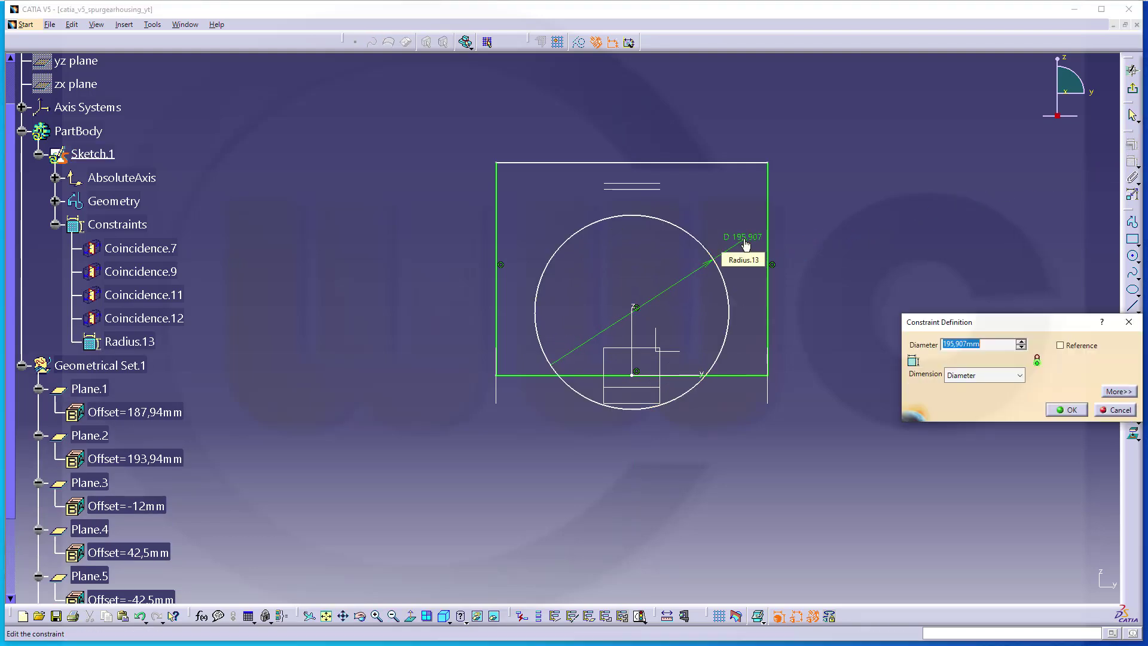
text(600)
key(Return)
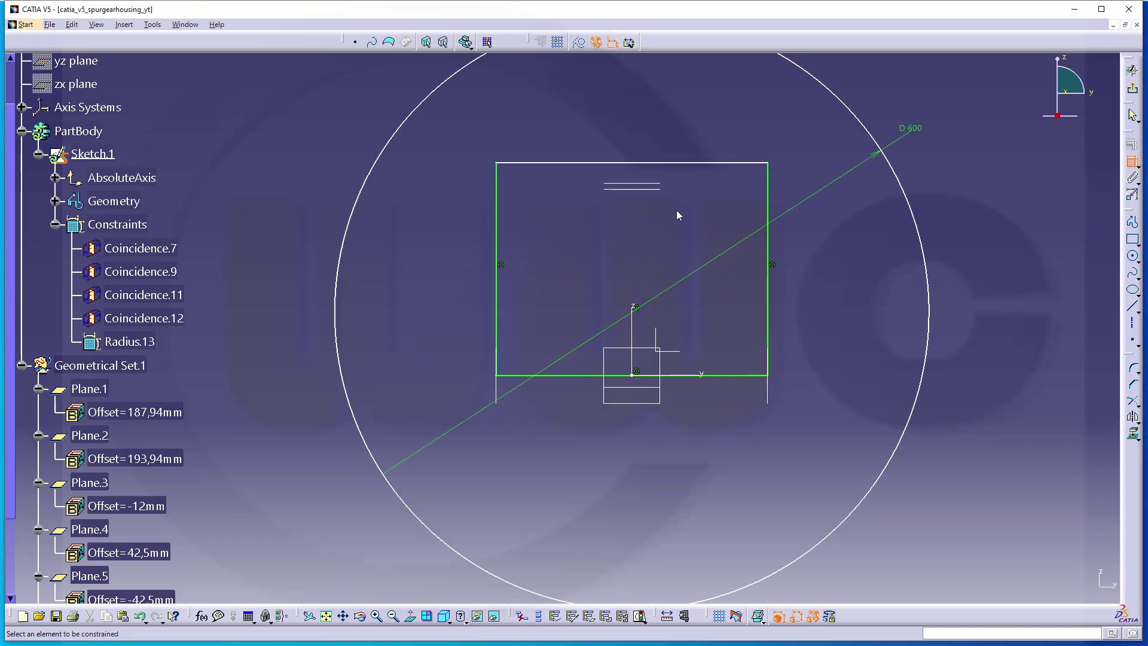
key(Escape)
Constrain the circle tangent to the short horizontal line near the rectangle's top
middle_drag(662, 223, 668, 296)
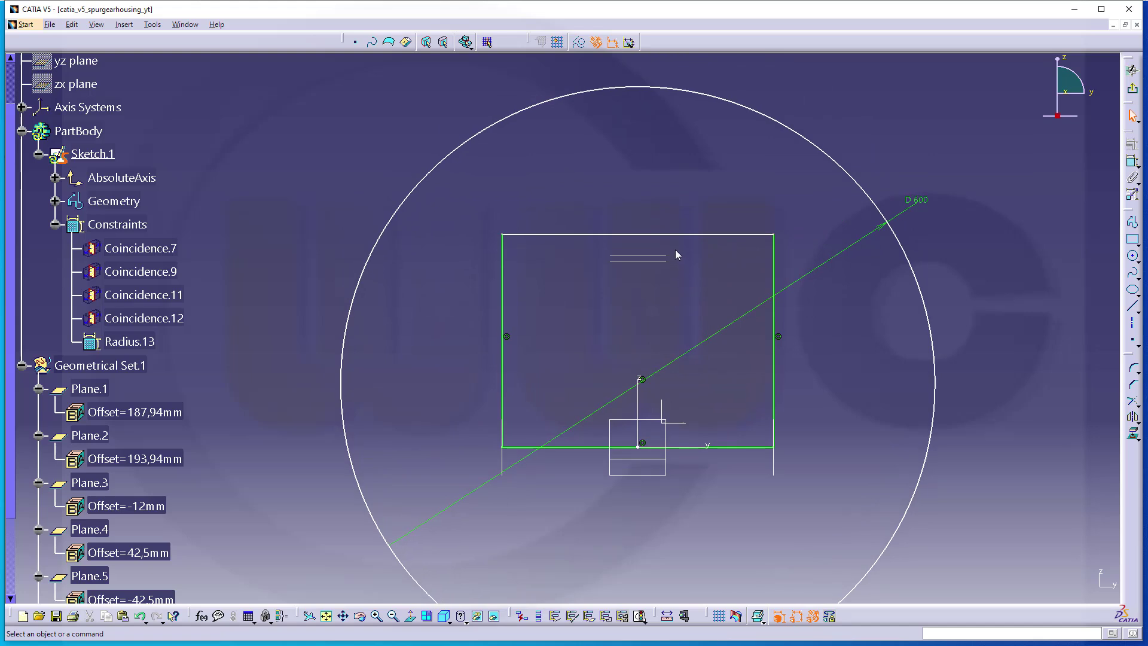
click(1132, 162)
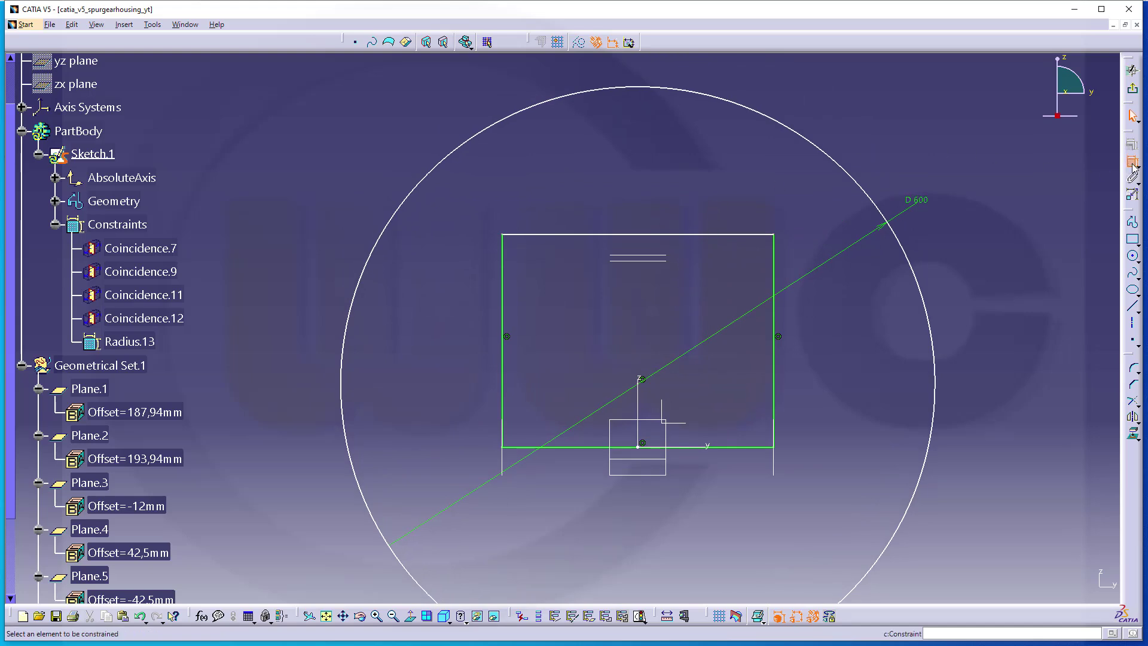
click(640, 261)
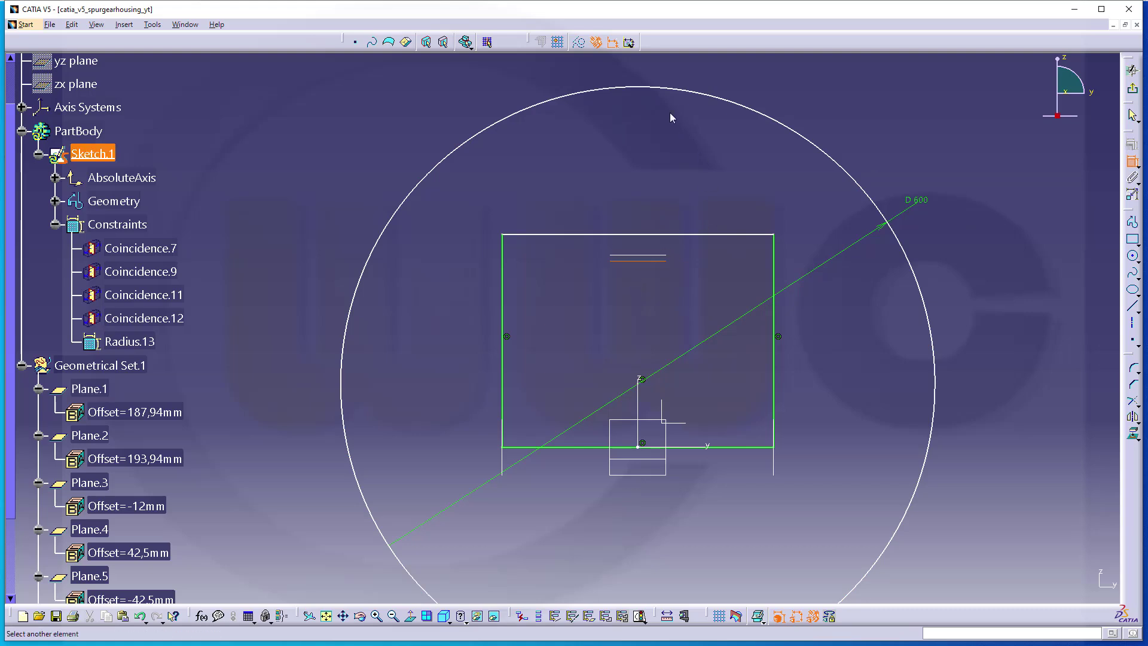
click(631, 89)
right_click(631, 88)
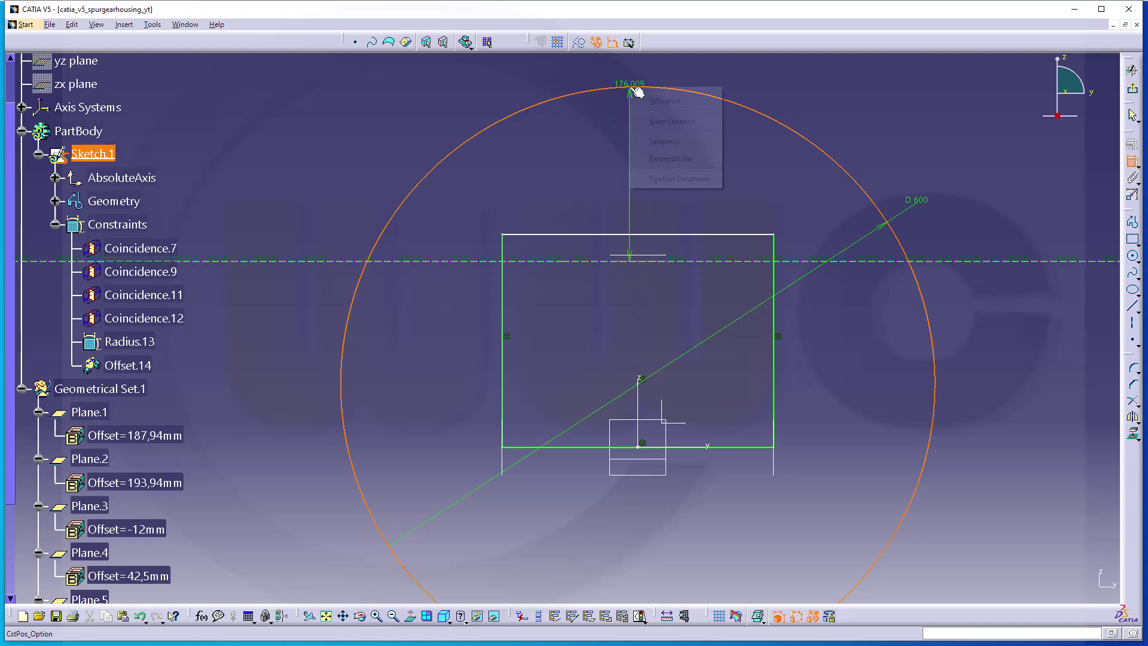
click(663, 141)
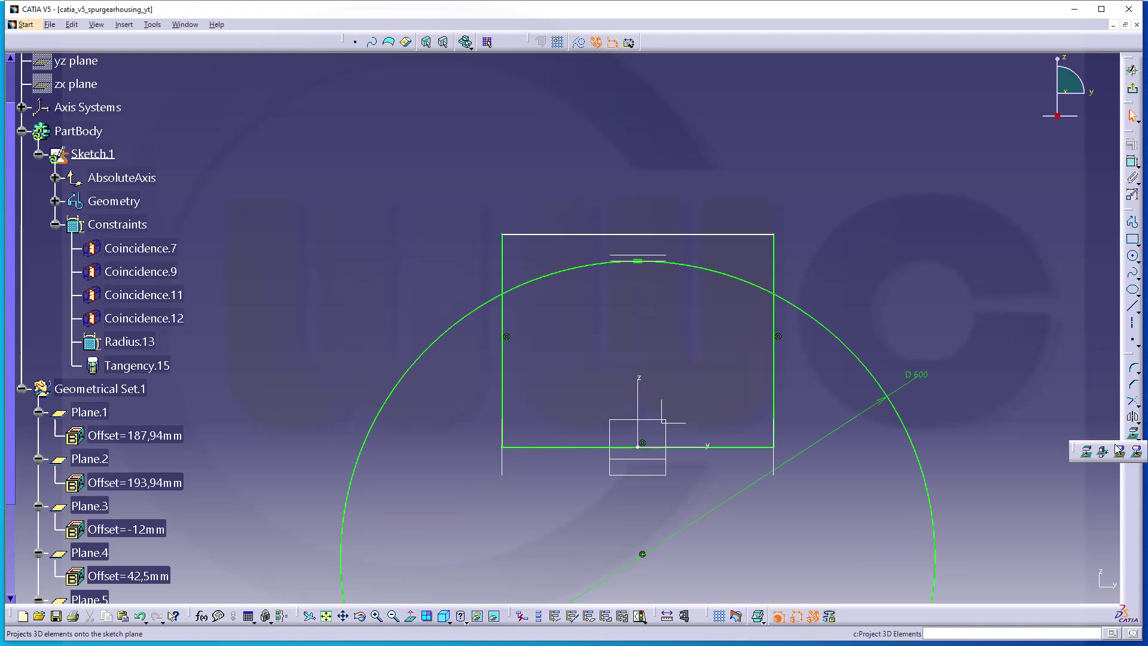
click(1134, 436)
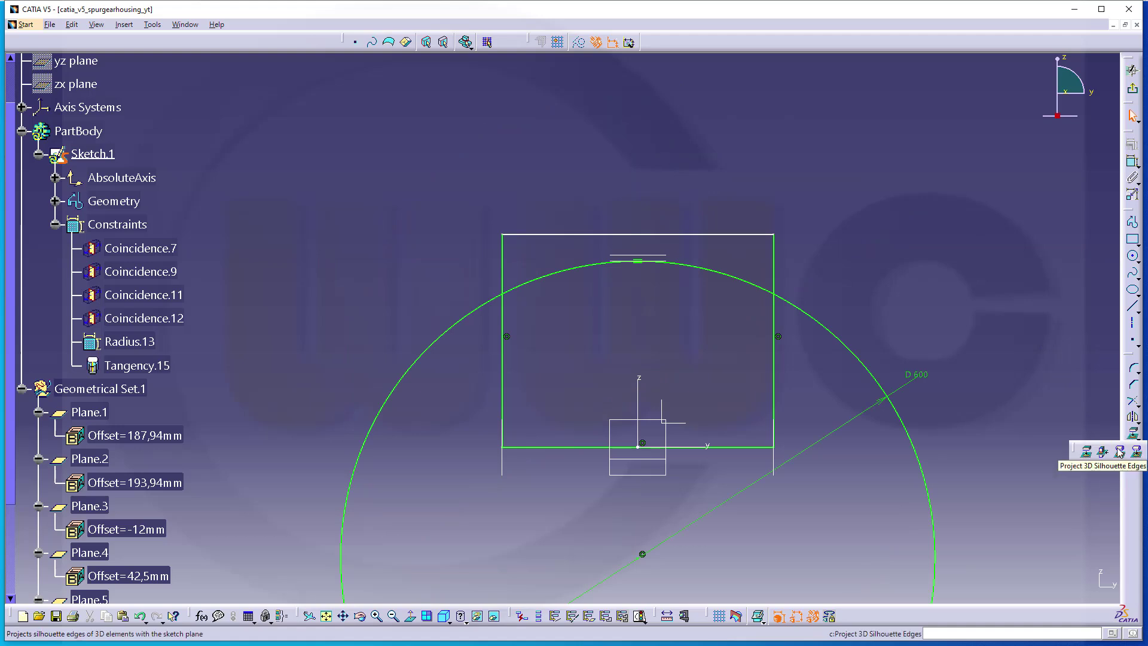
Quick Trim the rectangle's upper edges and the outer circle so the arc forms the top, then exit the sketch
click(1135, 404)
click(1092, 410)
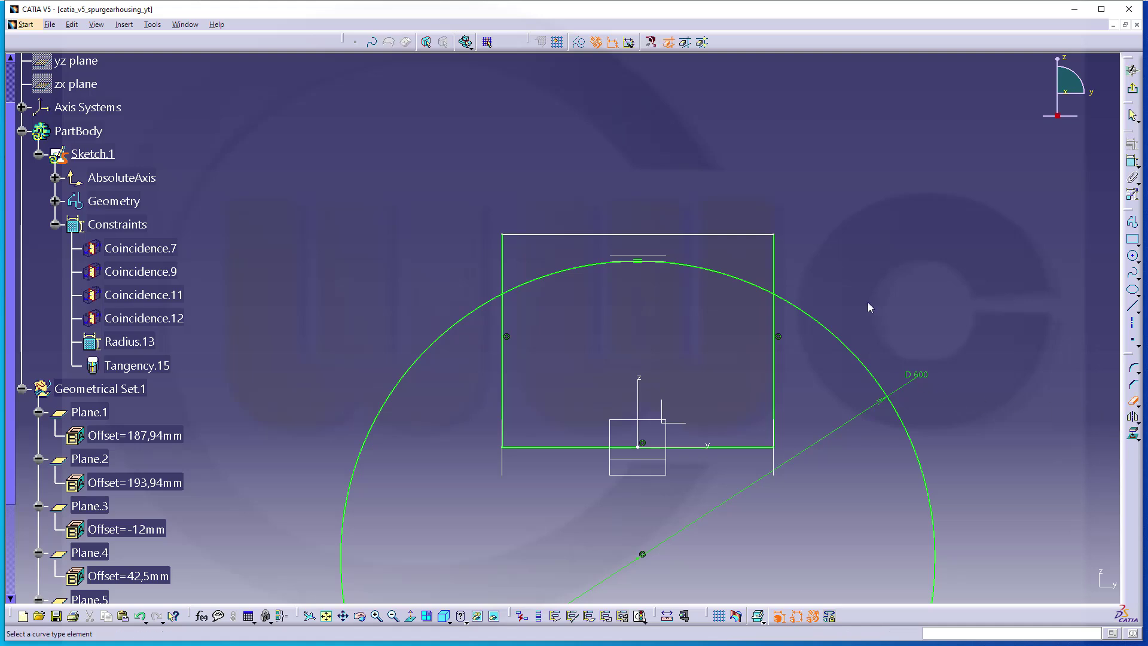
click(774, 268)
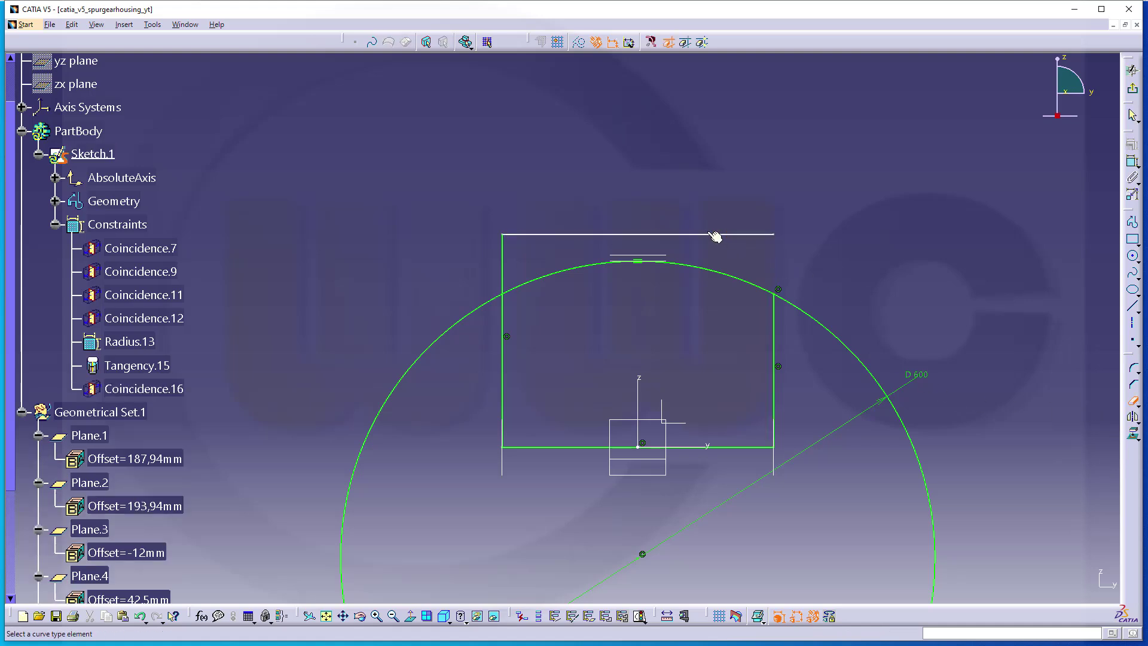
click(708, 235)
click(503, 251)
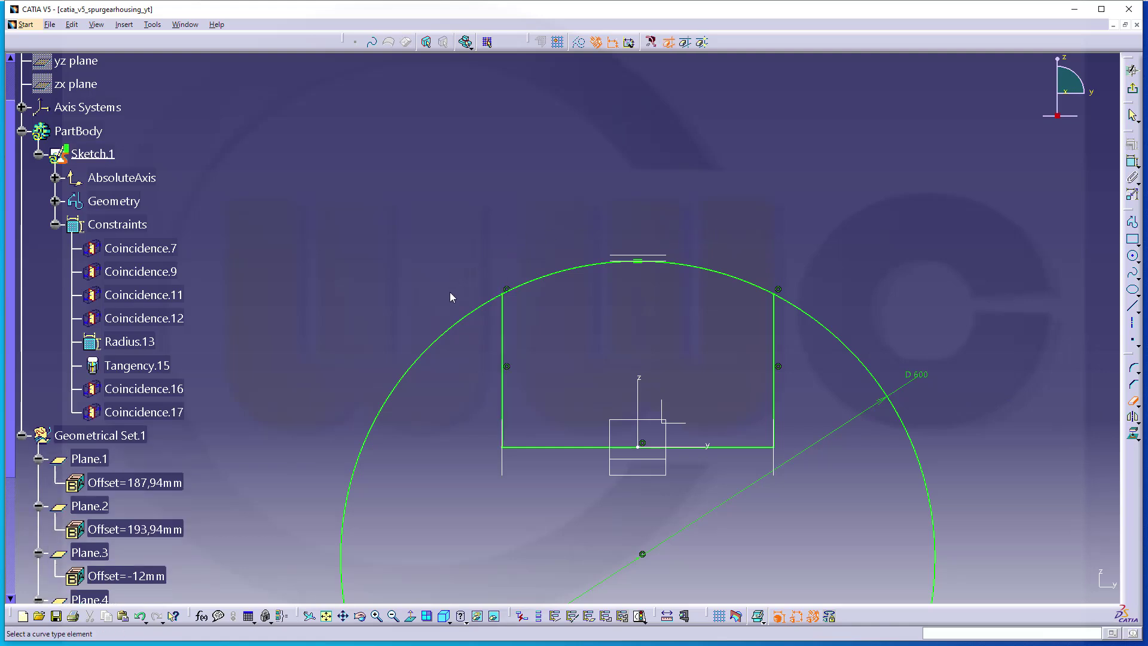
click(453, 325)
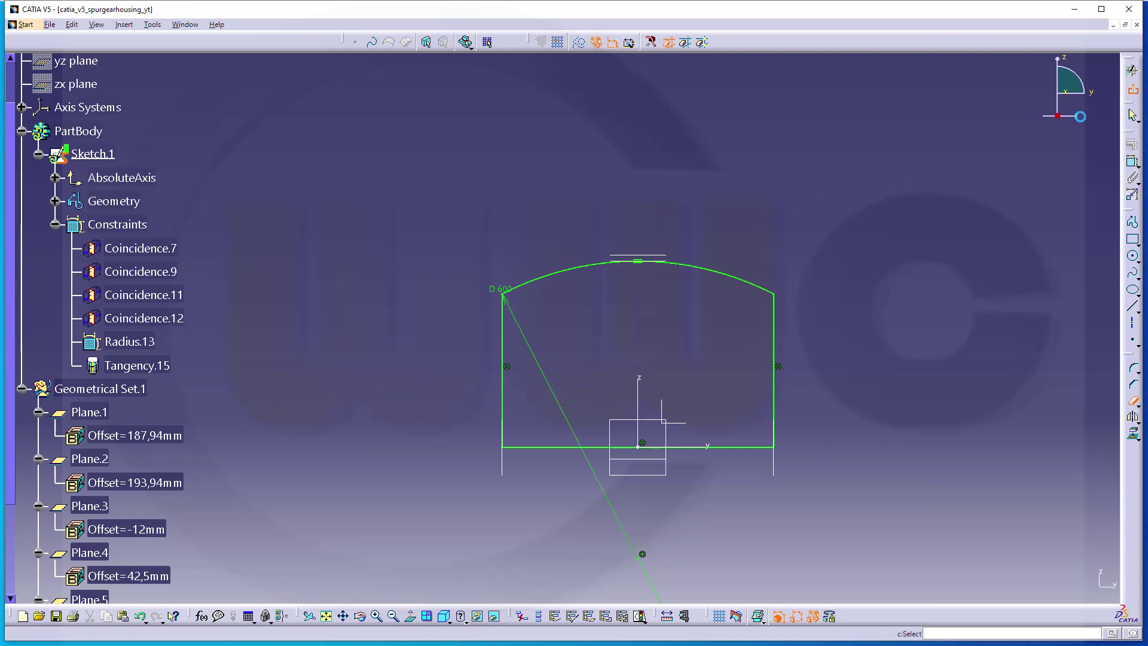
click(1132, 70)
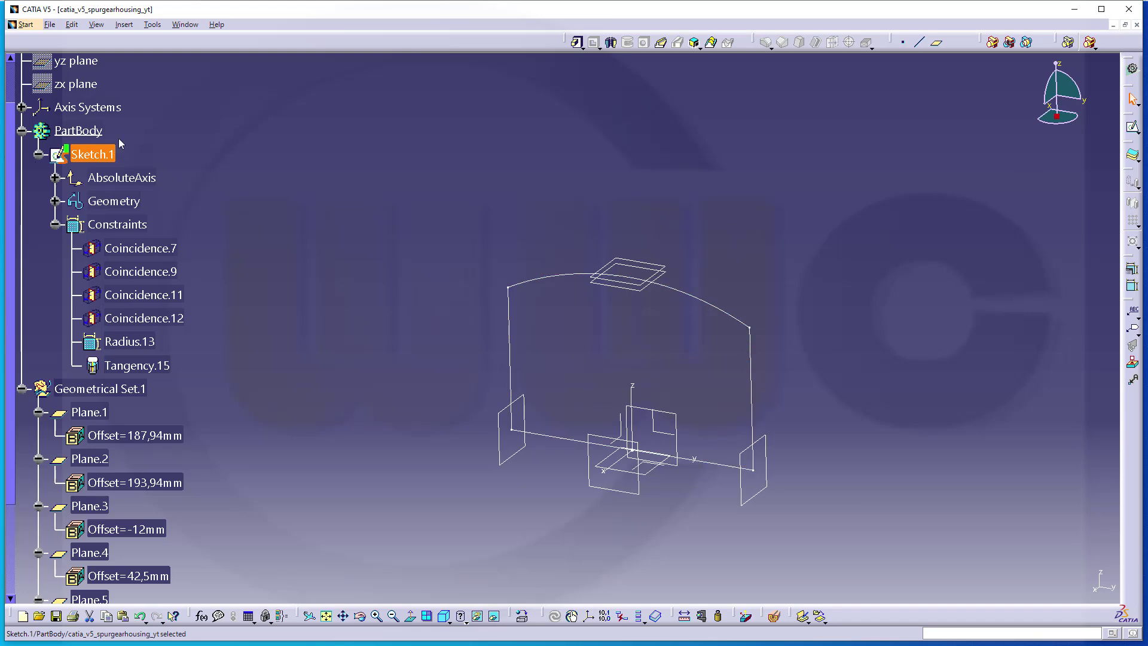
Pad Sketch.1 with both limits set to Up to plane, from Plane.4 to Plane.5
click(575, 43)
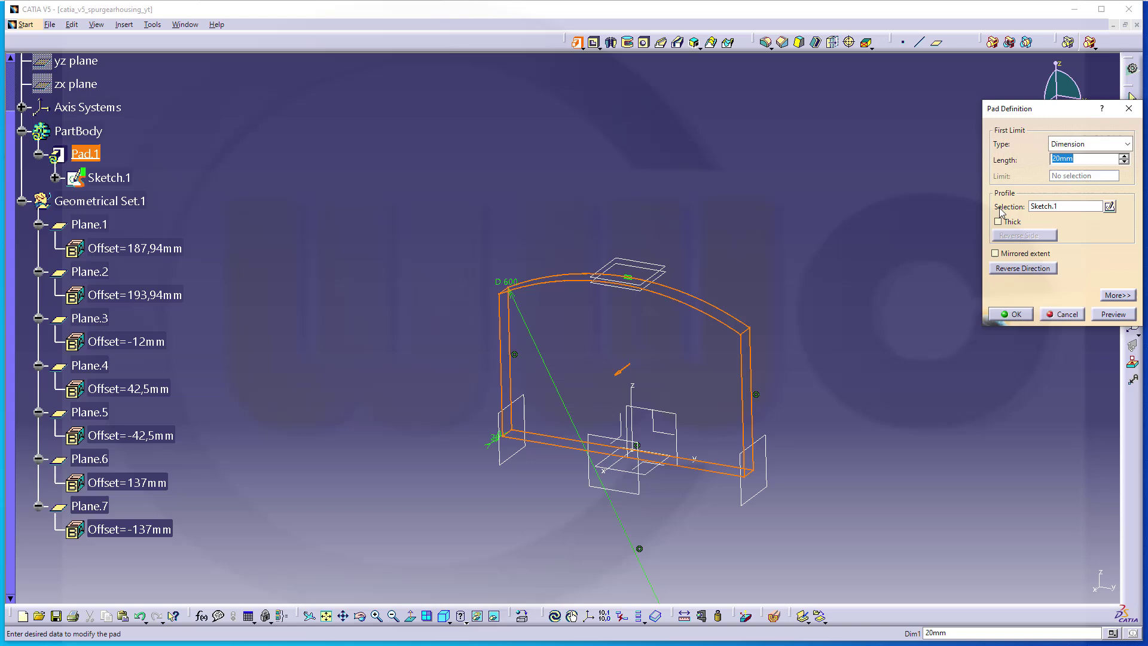
click(1115, 295)
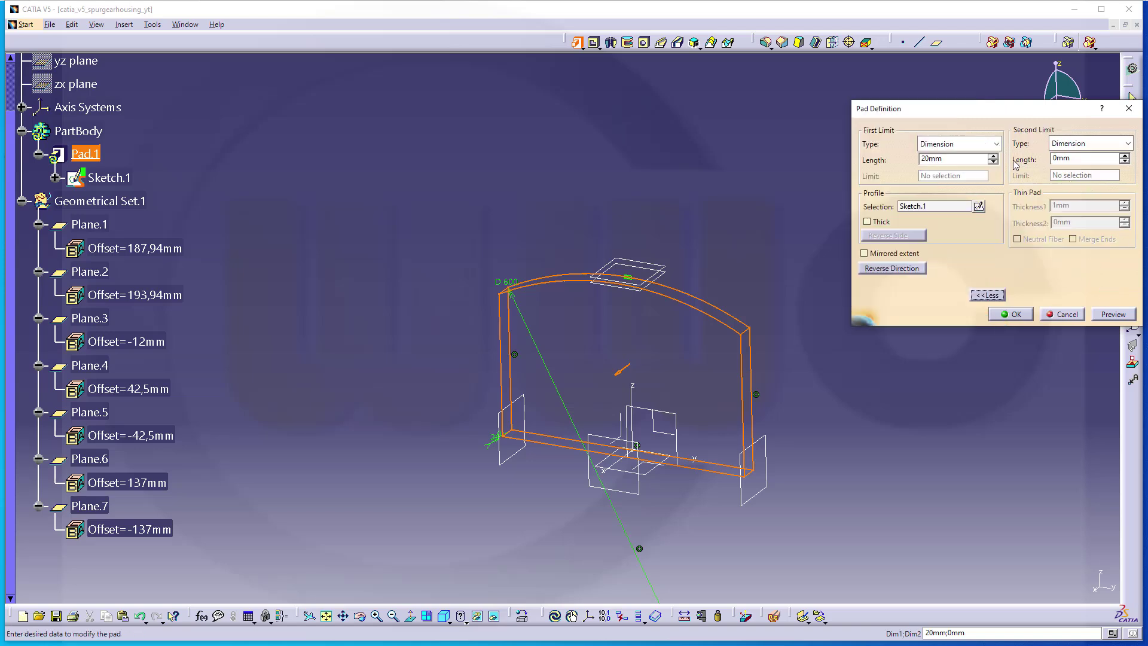
click(996, 144)
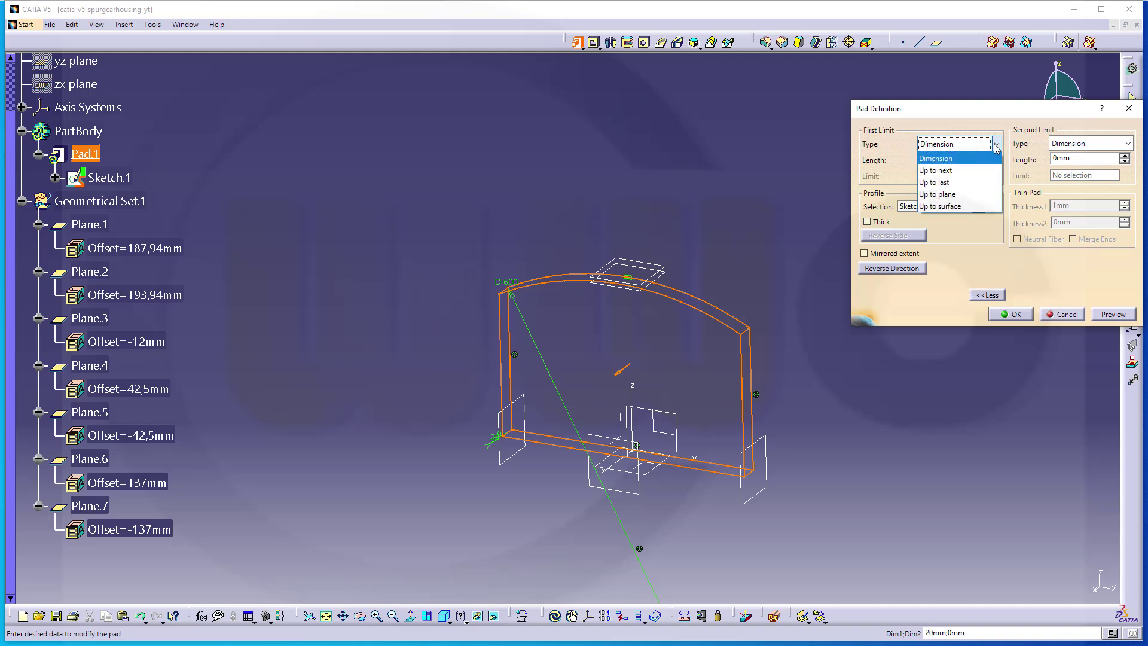
click(947, 195)
click(640, 486)
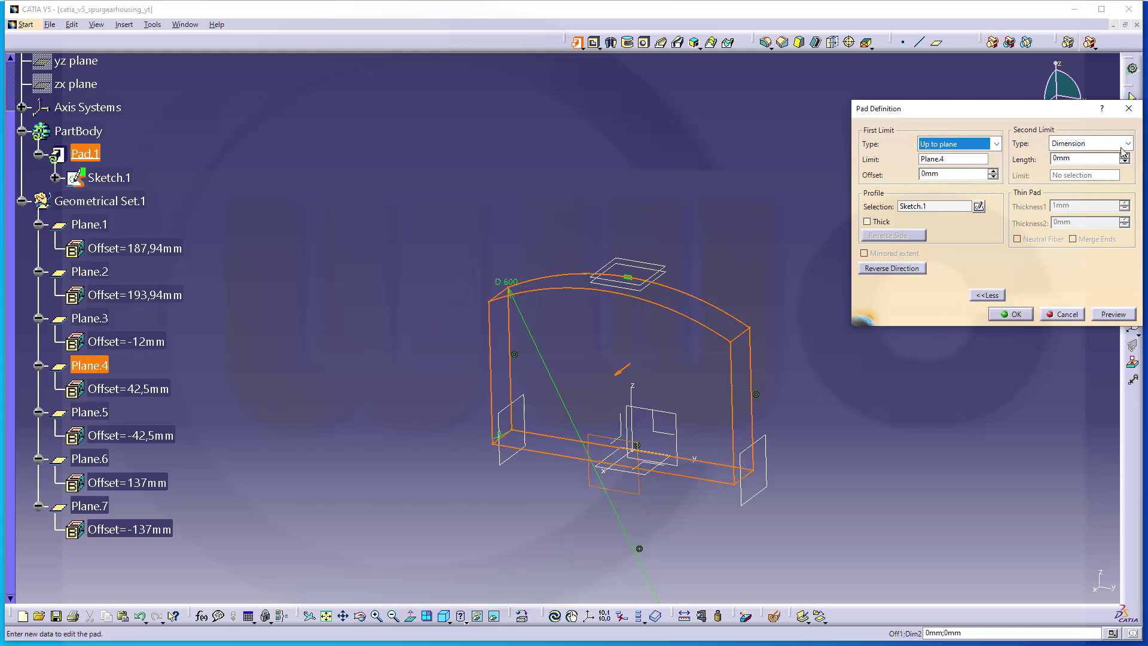
click(1103, 143)
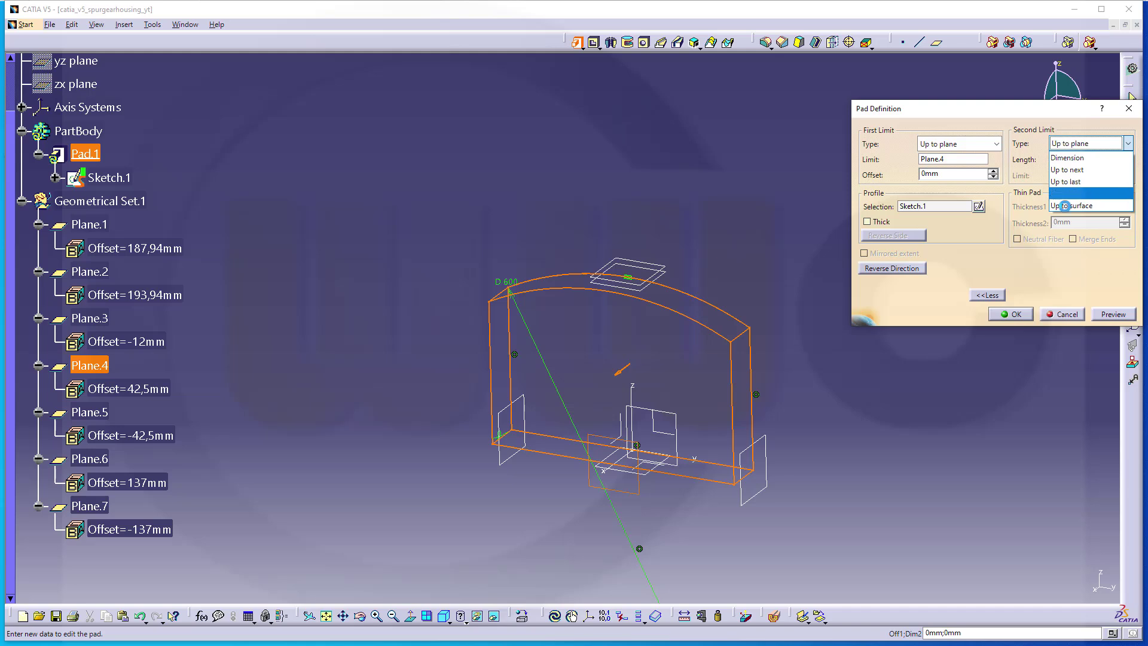
click(1076, 193)
click(676, 415)
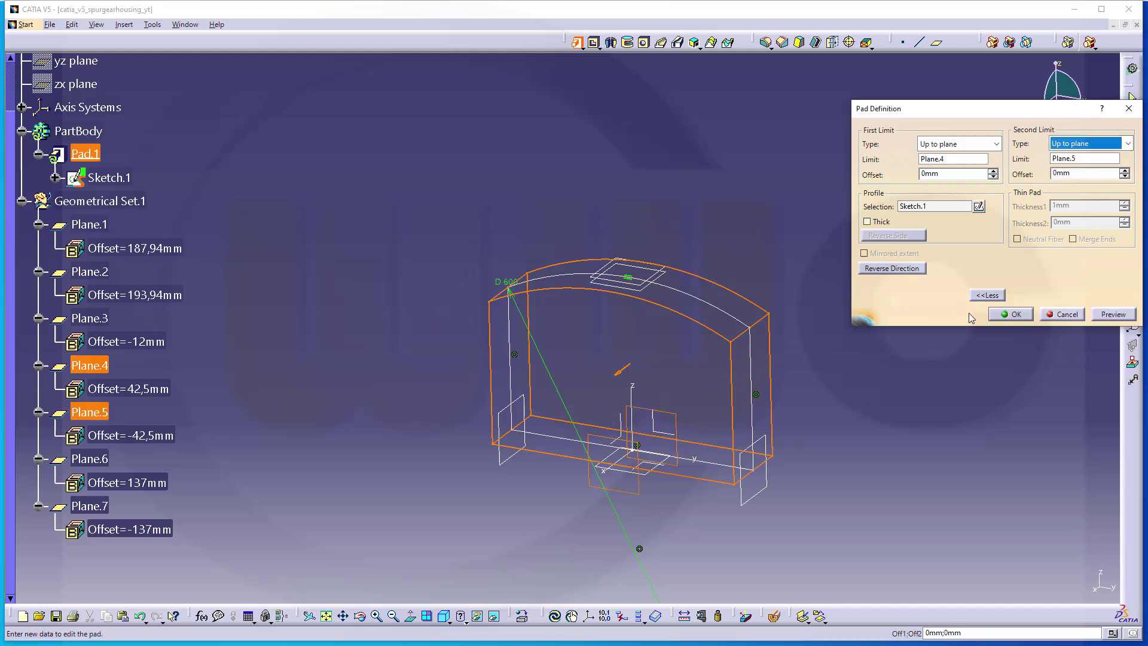
click(1010, 313)
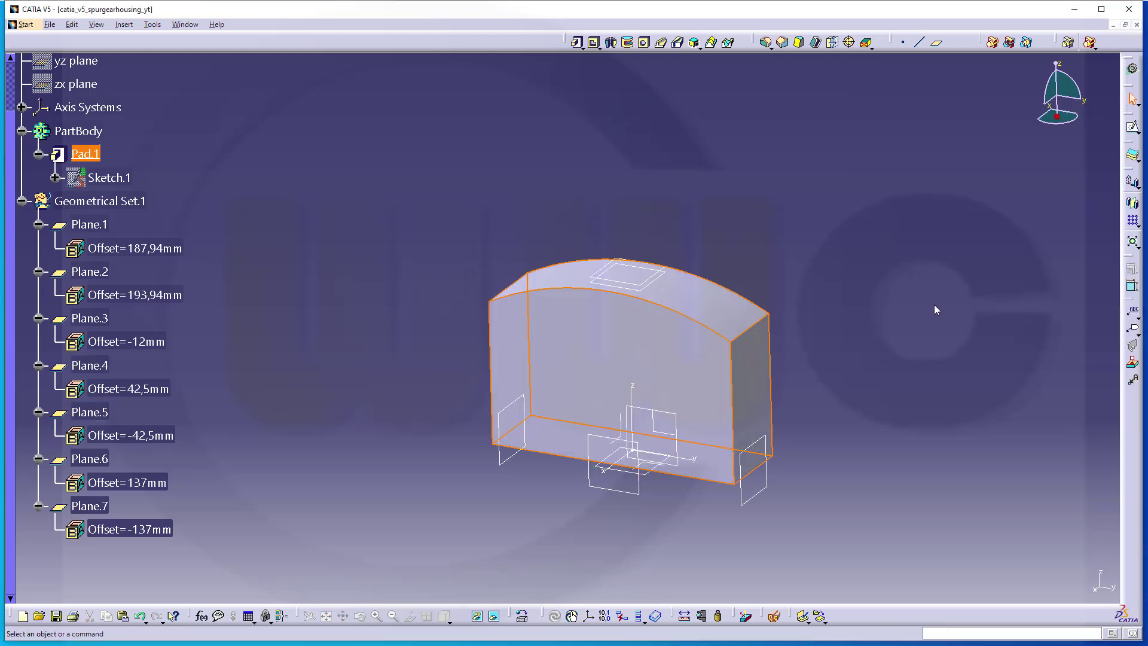
Start a 5deg draft and select the pad's four side faces: front, sides and rear
click(932, 309)
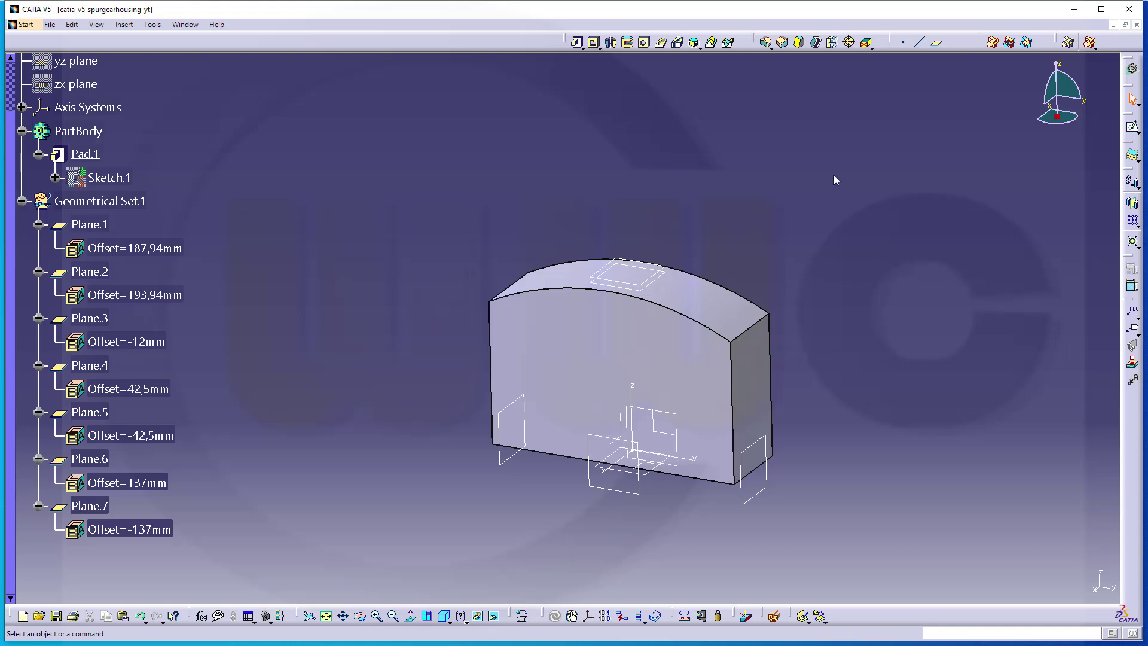
click(799, 42)
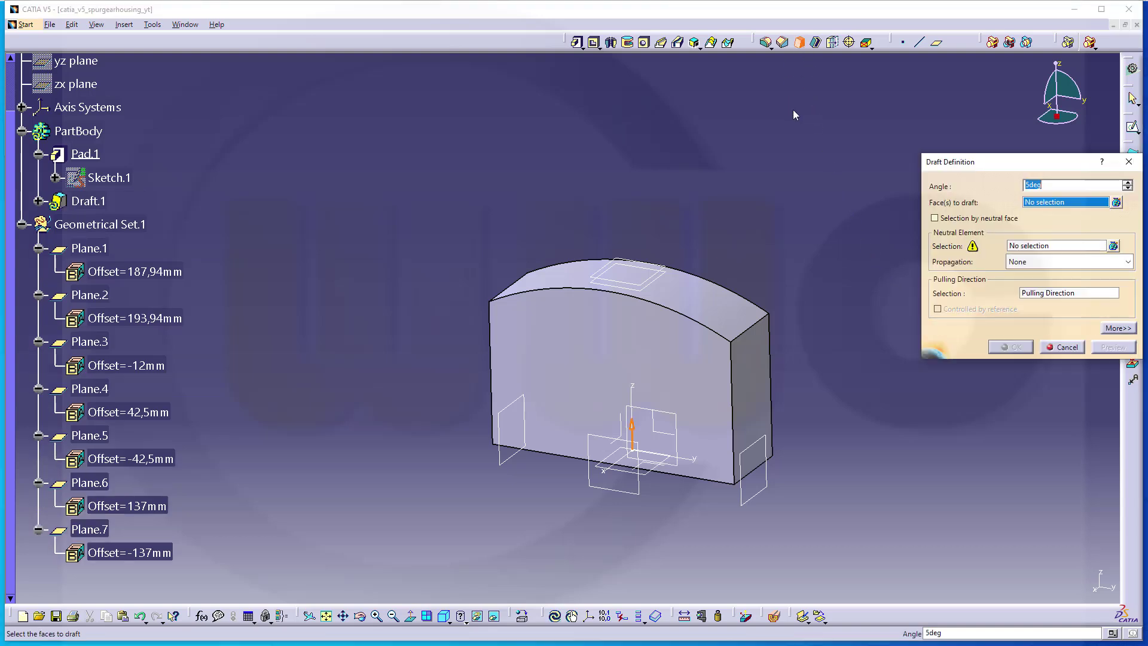
click(1053, 186)
click(661, 353)
click(759, 388)
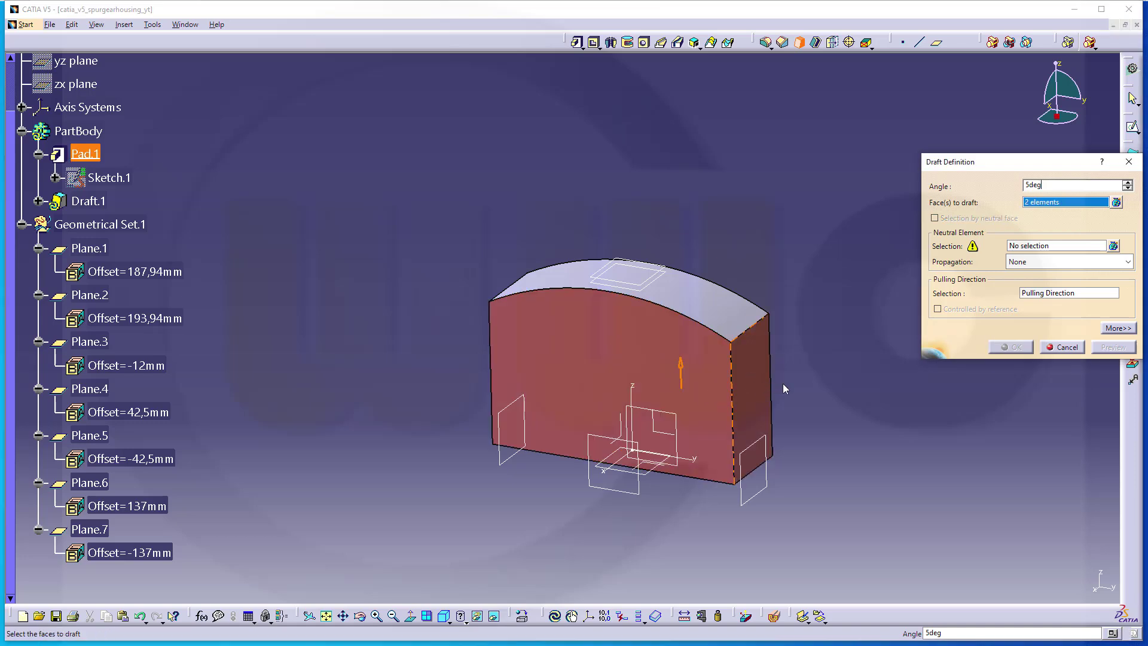
middle_drag(756, 387, 528, 381)
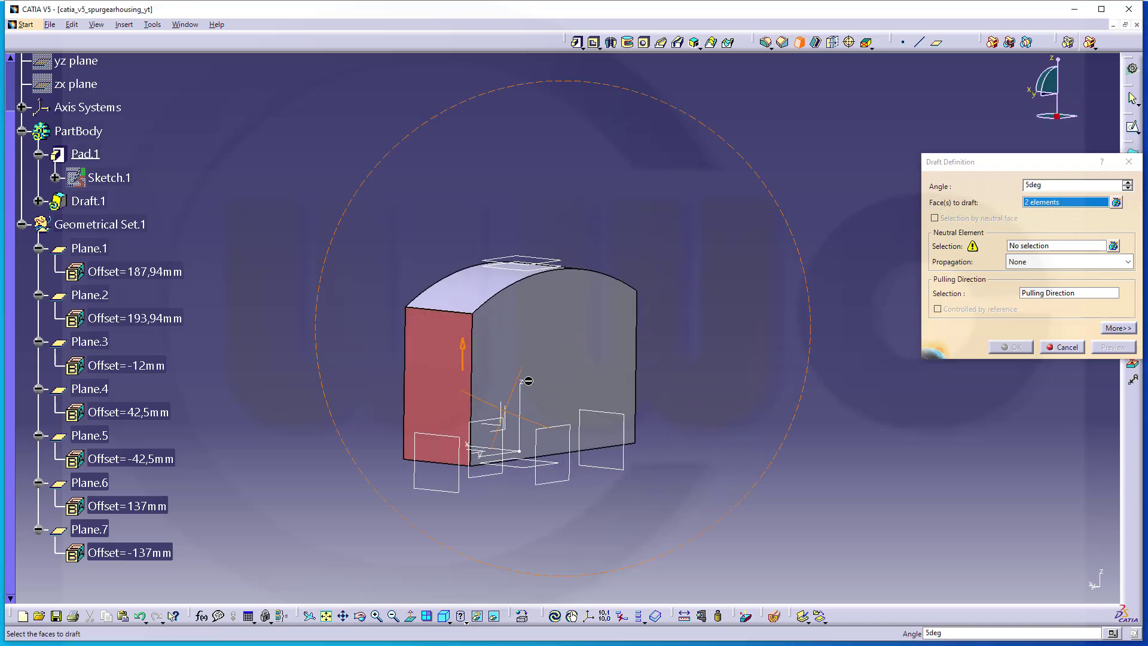
click(586, 356)
middle_drag(723, 372, 335, 367)
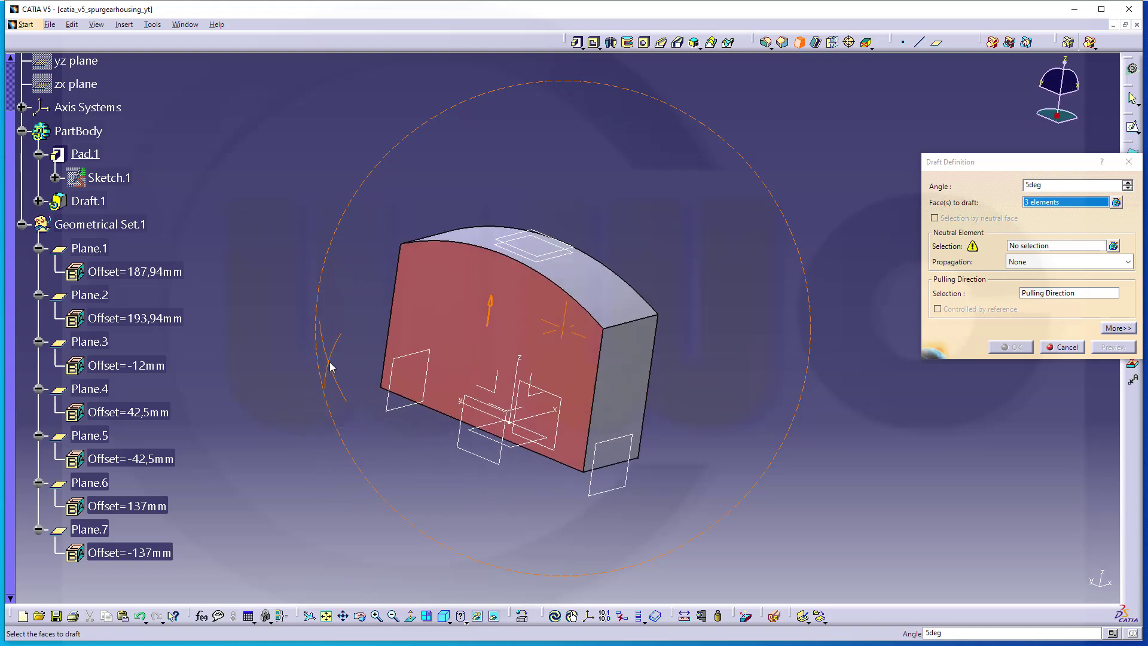
click(610, 415)
middle_drag(684, 422, 762, 347)
Use the XY plane as the neutral element, preview and apply the 5deg draft
click(1033, 247)
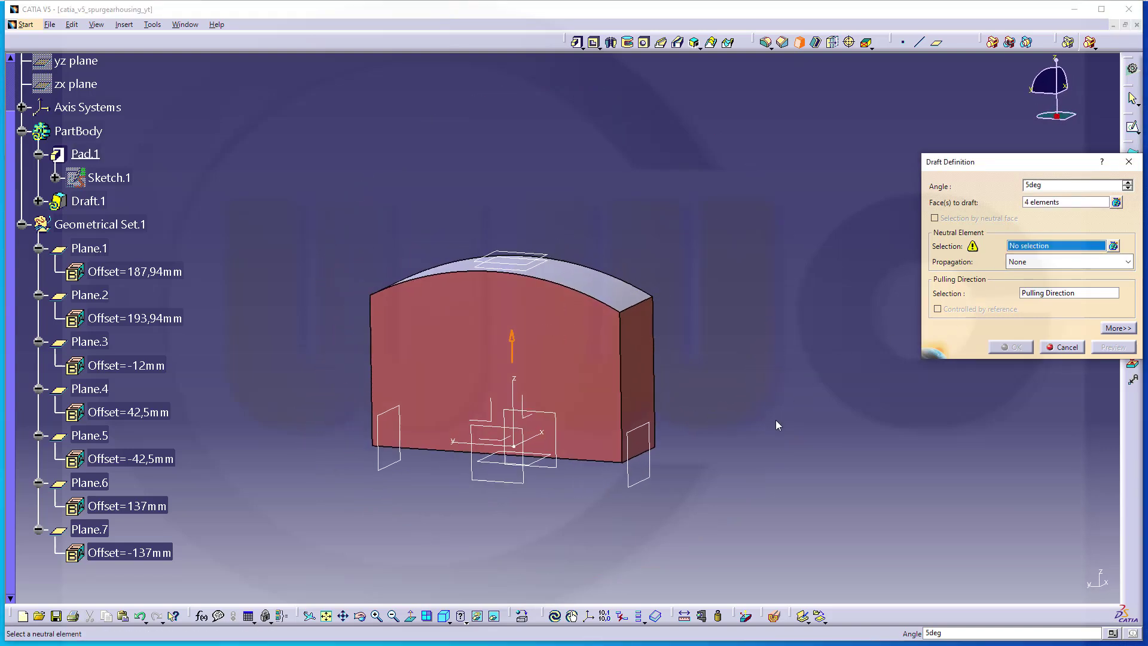
click(506, 442)
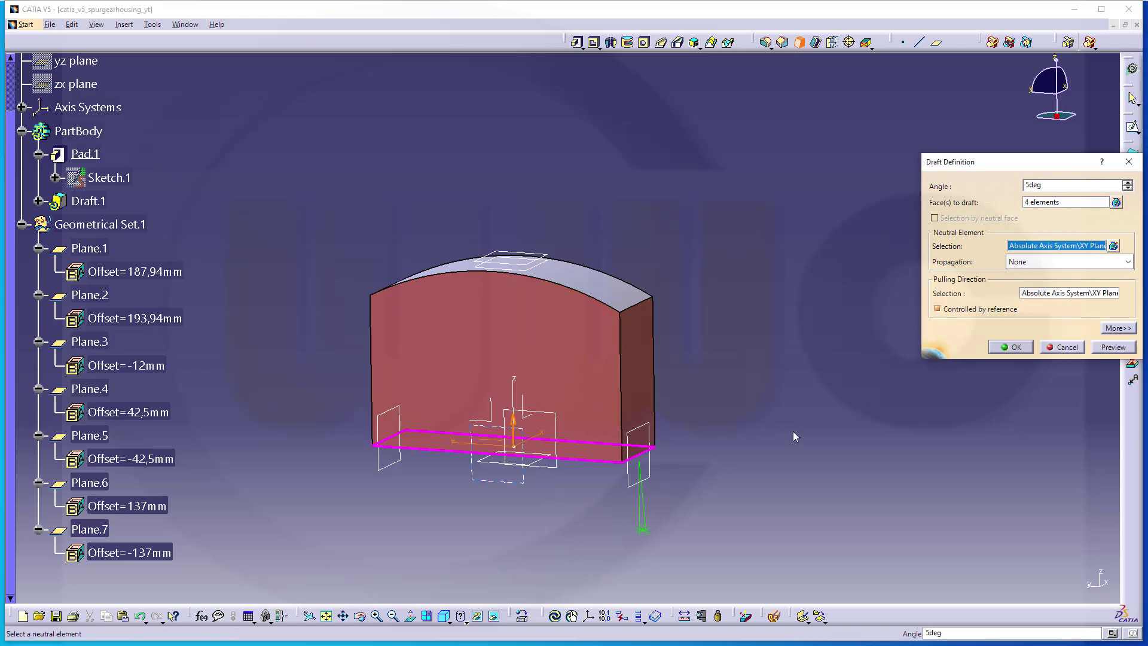
click(1112, 347)
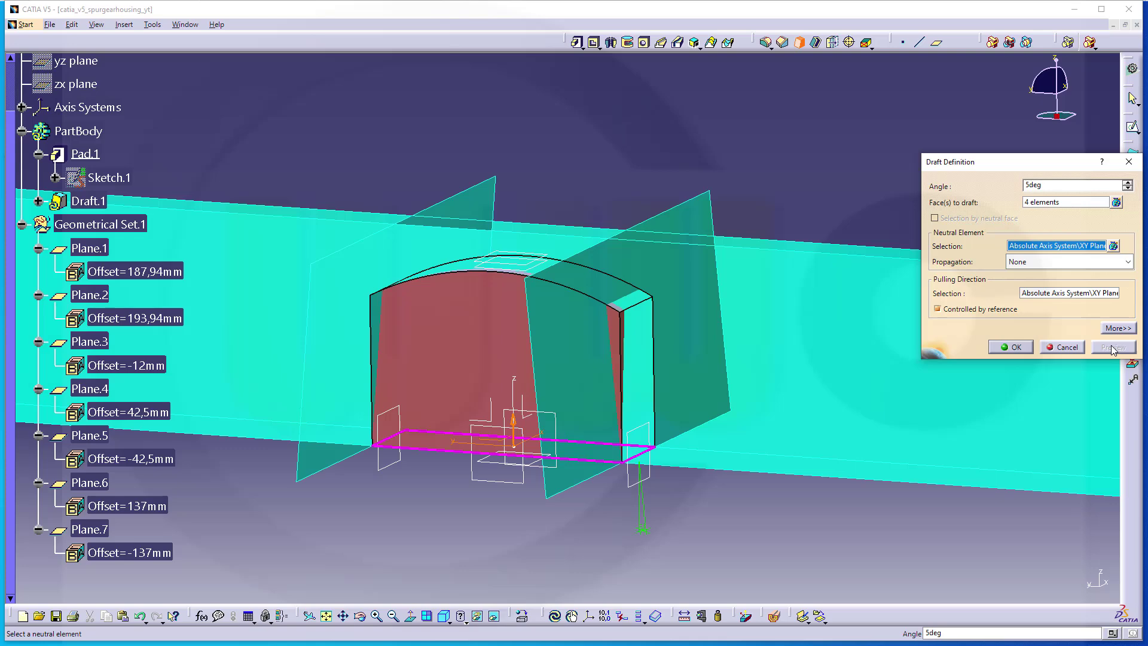
click(1011, 347)
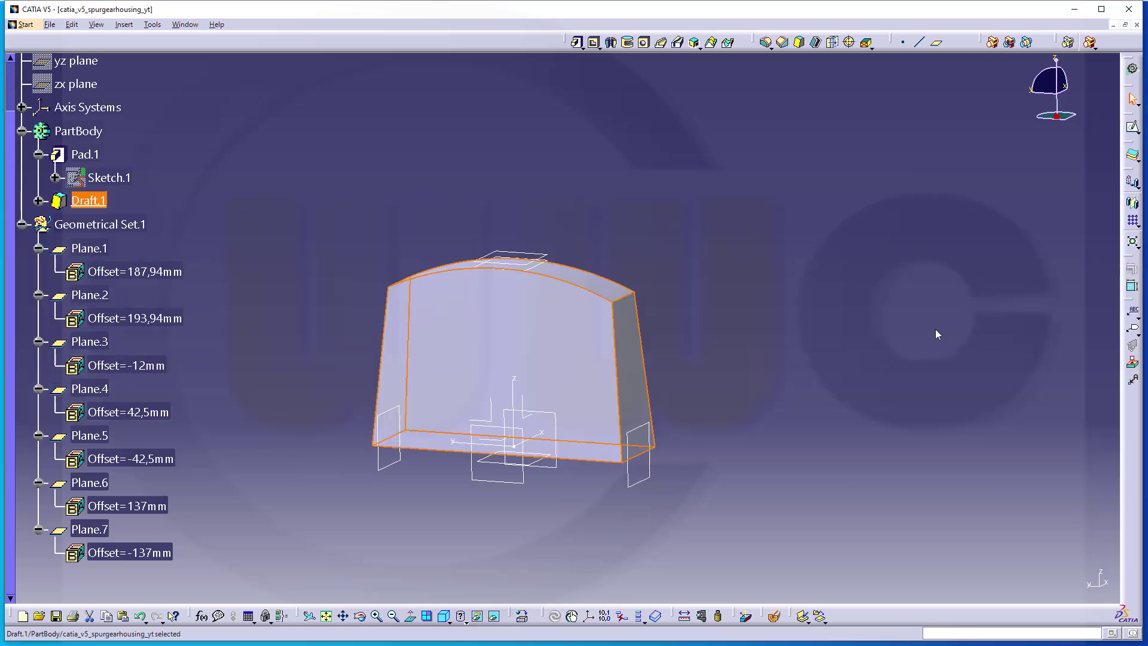
Round the left and right top edges of Draft.1 with a 70 mm edge fillet
middle_drag(687, 320, 800, 359)
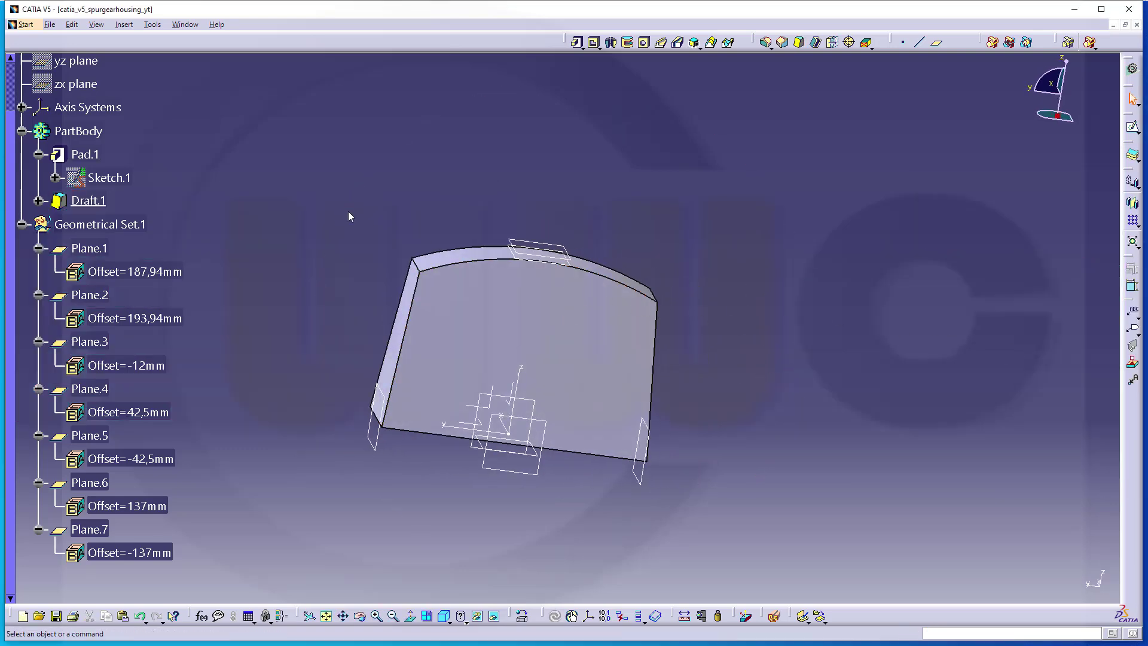
middle_drag(353, 215, 454, 262)
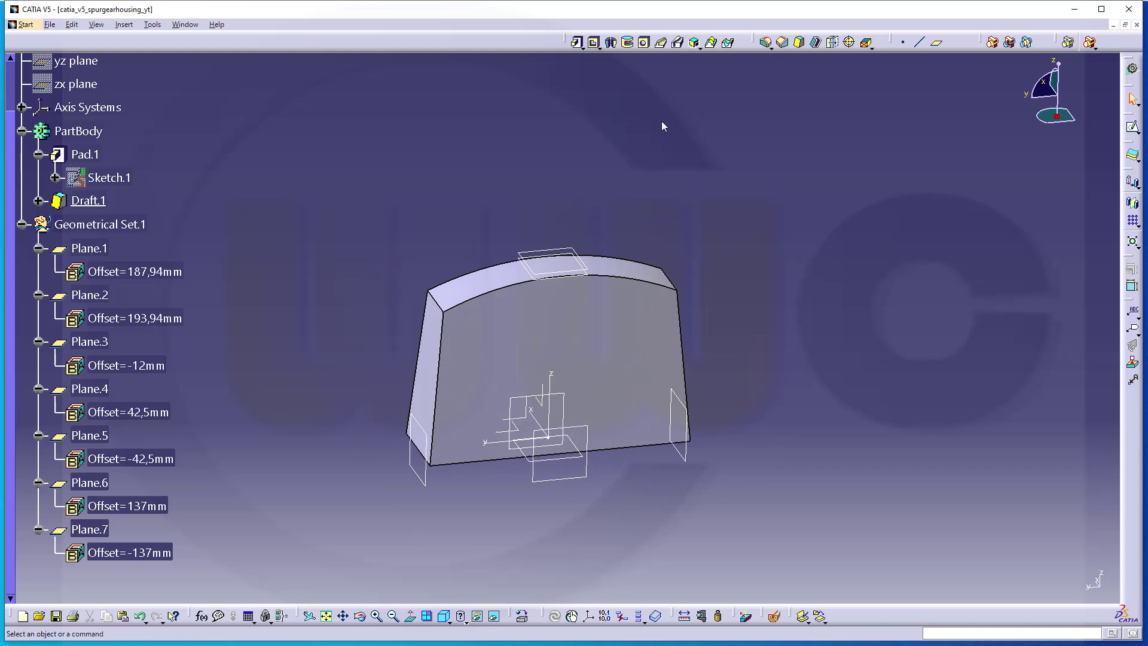
click(765, 43)
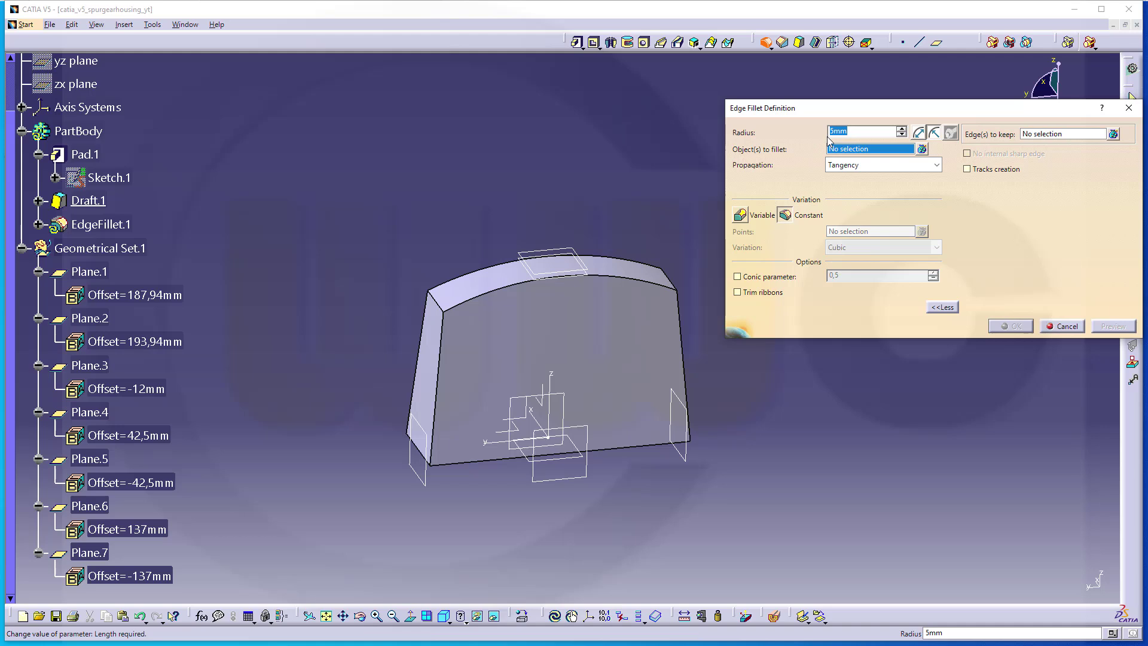
text(7)
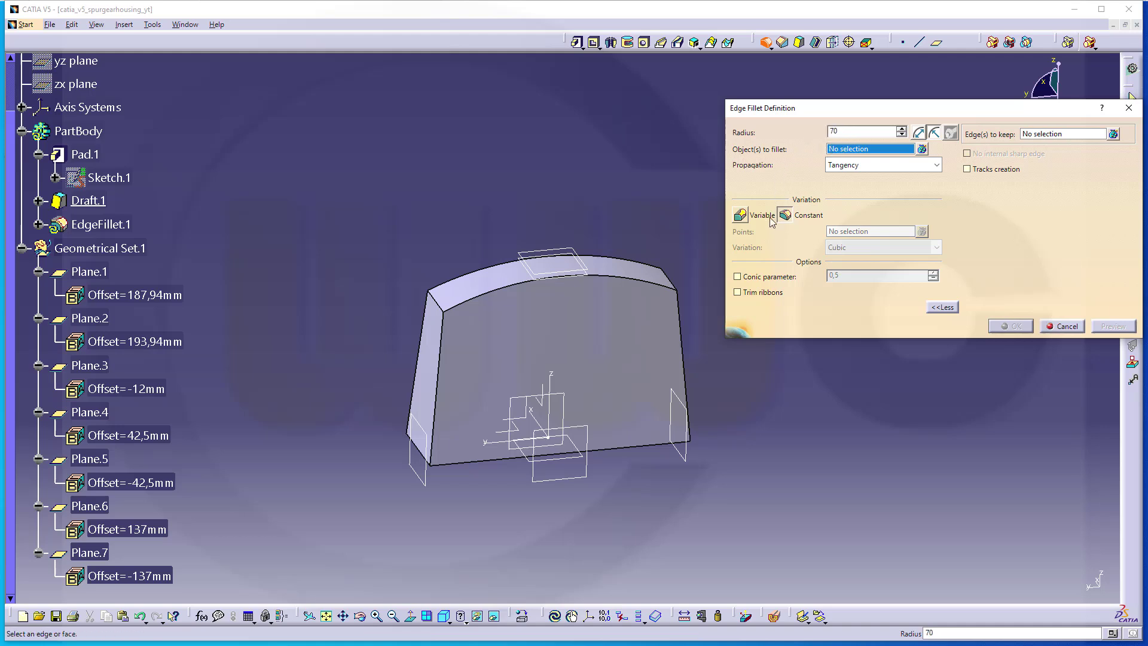
text(0)
click(461, 287)
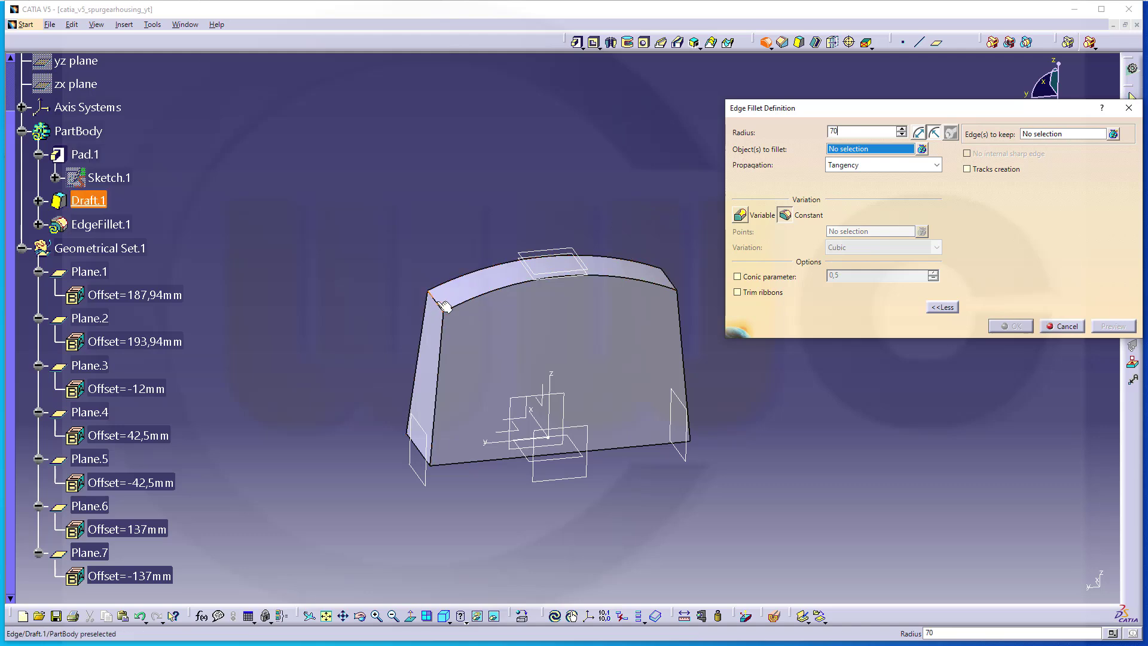
click(672, 275)
click(1008, 325)
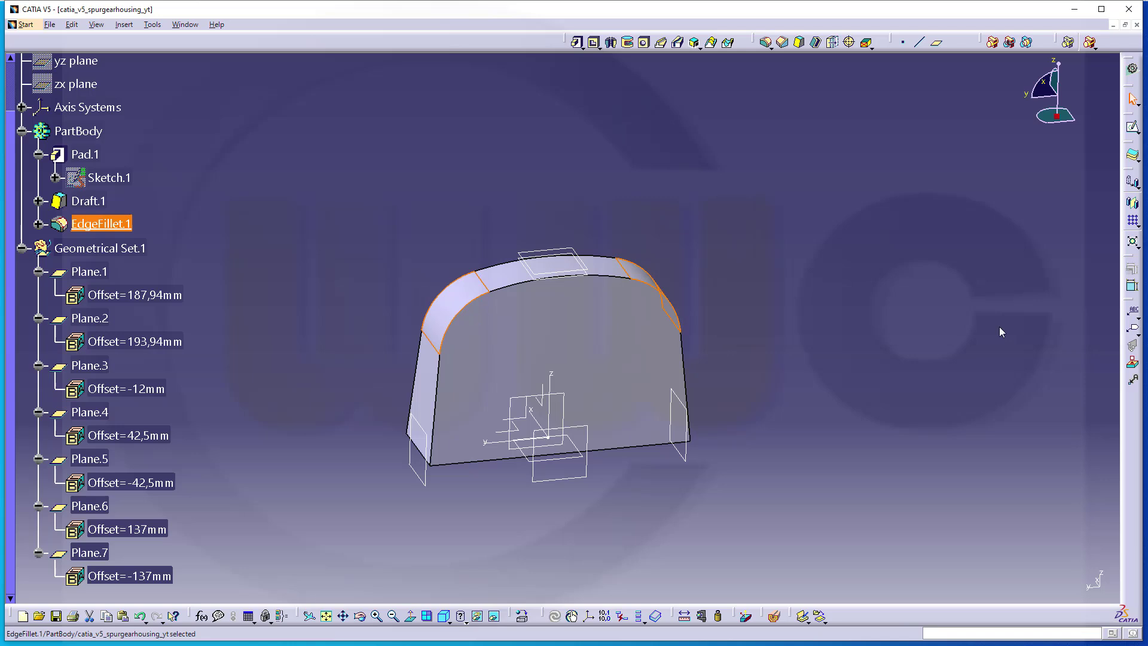
middle_drag(814, 291, 638, 243)
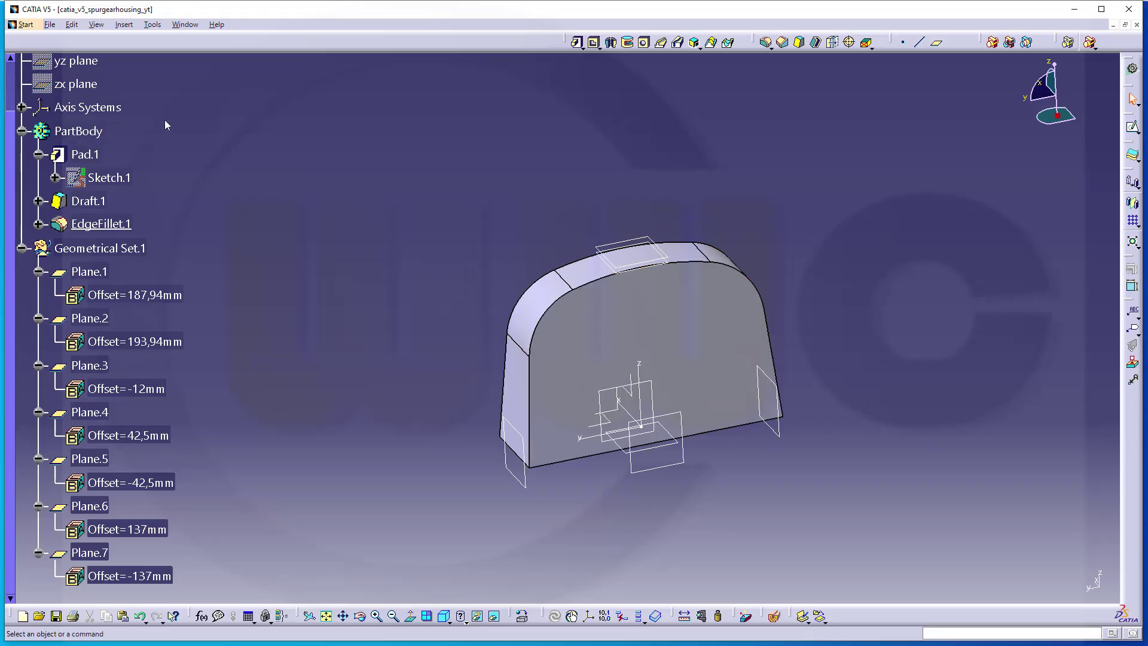
Insert two new bodies into the part
click(125, 24)
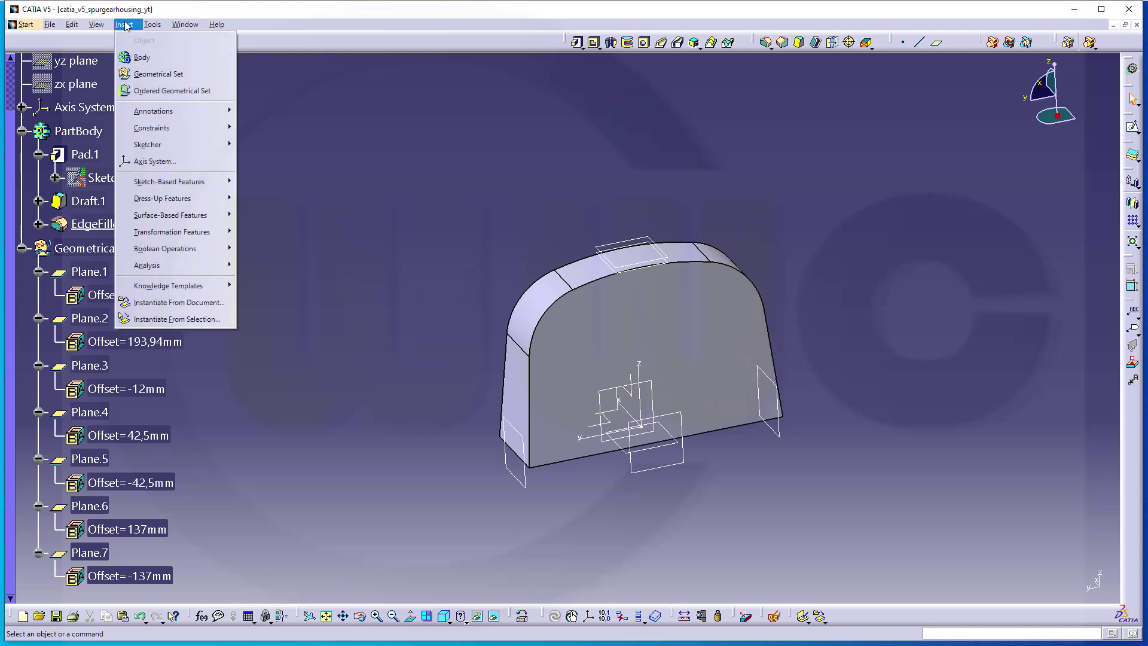
click(147, 60)
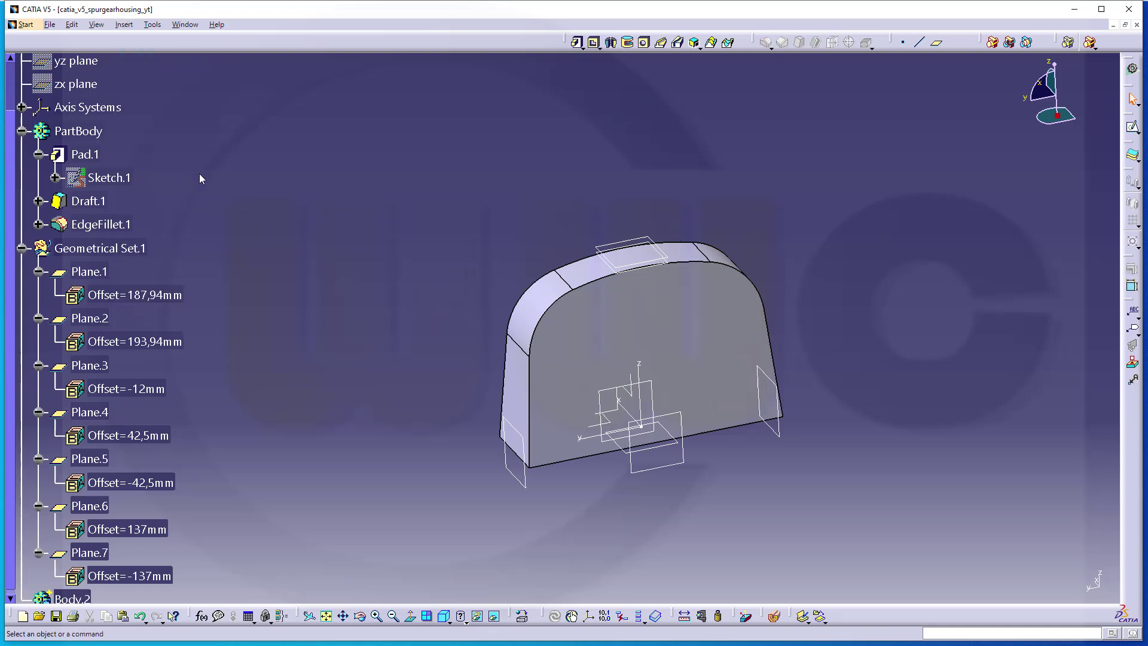
click(125, 24)
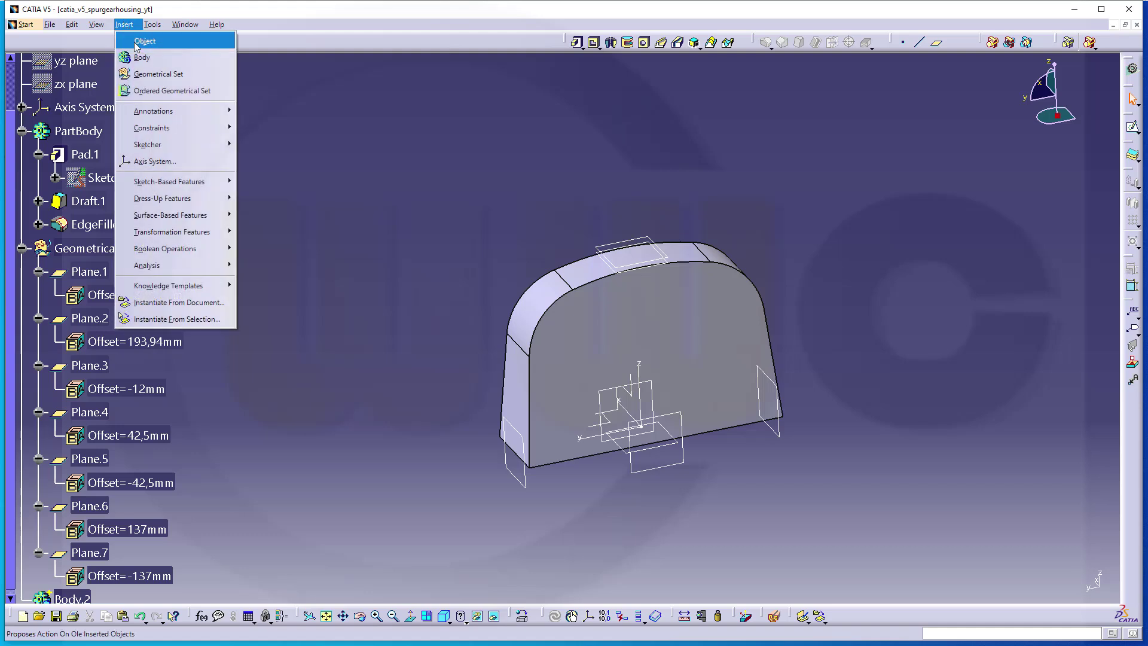
click(138, 39)
Make Body.2 the part body and confirm the change
scroll(258, 222, down, 3)
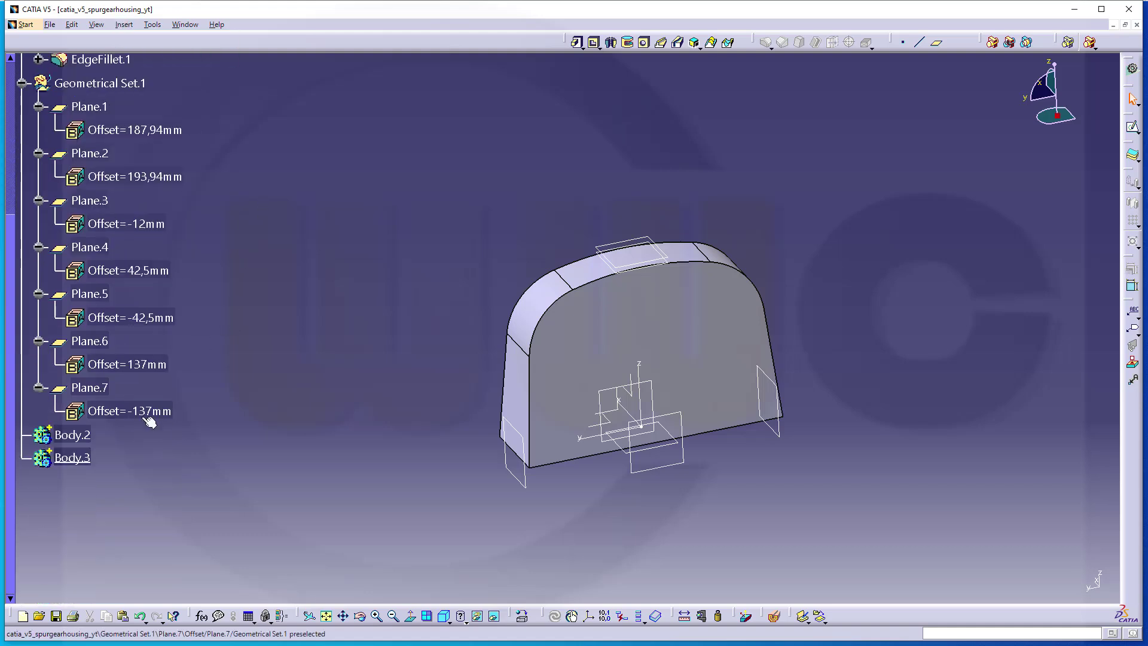
right_click(71, 438)
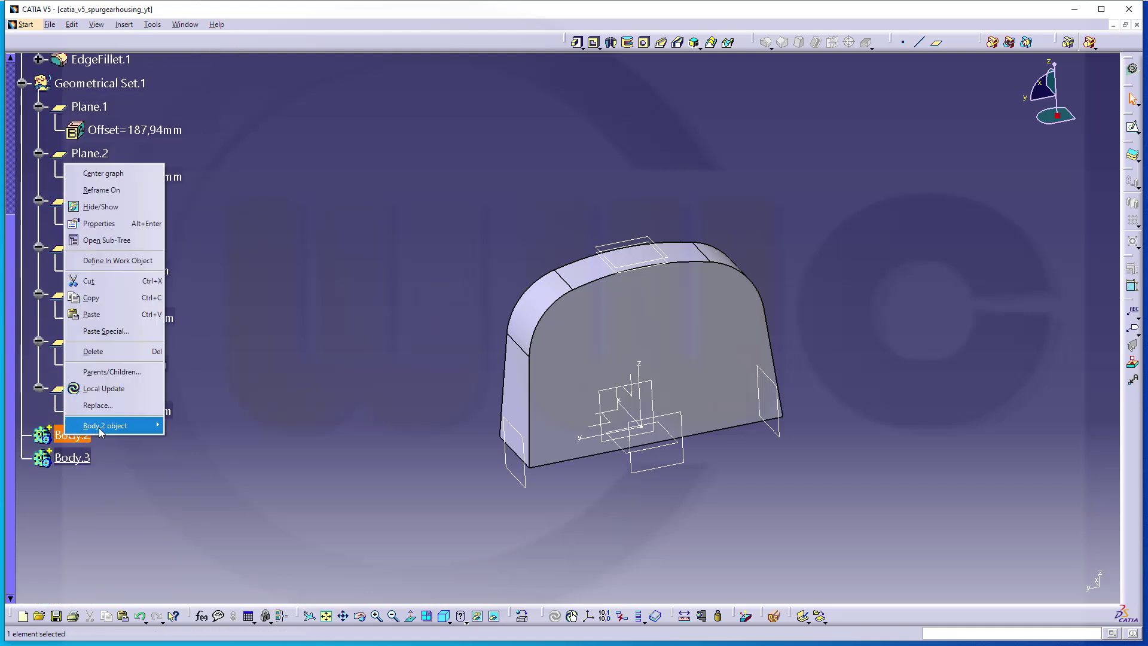
mouse_move(100, 426)
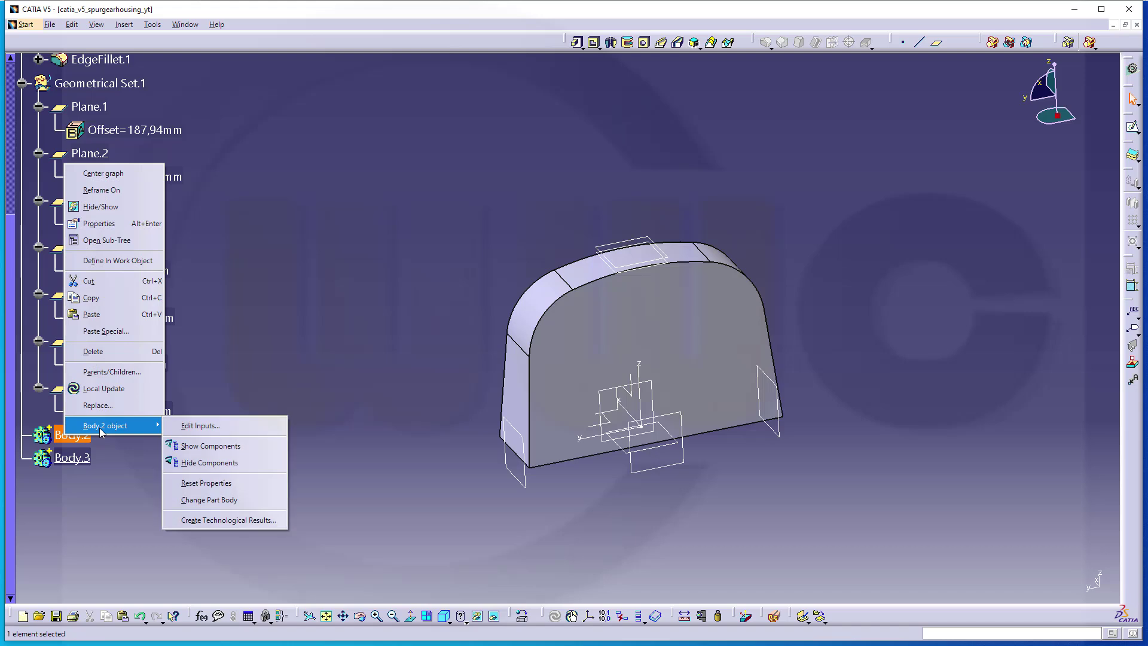
click(206, 500)
click(608, 369)
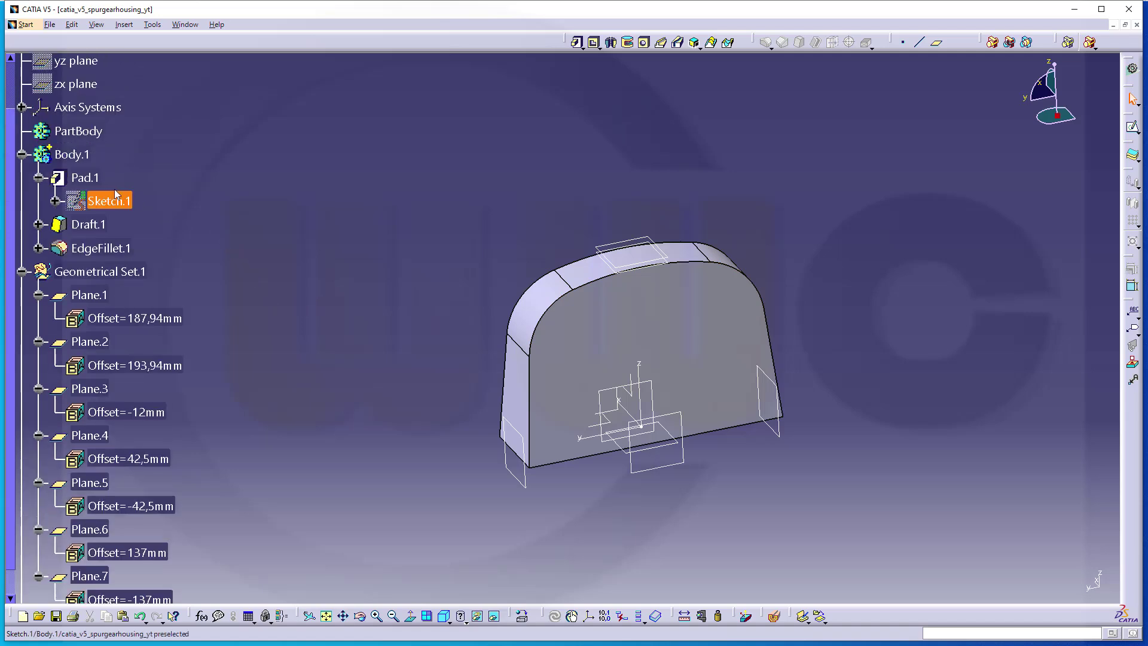
click(22, 155)
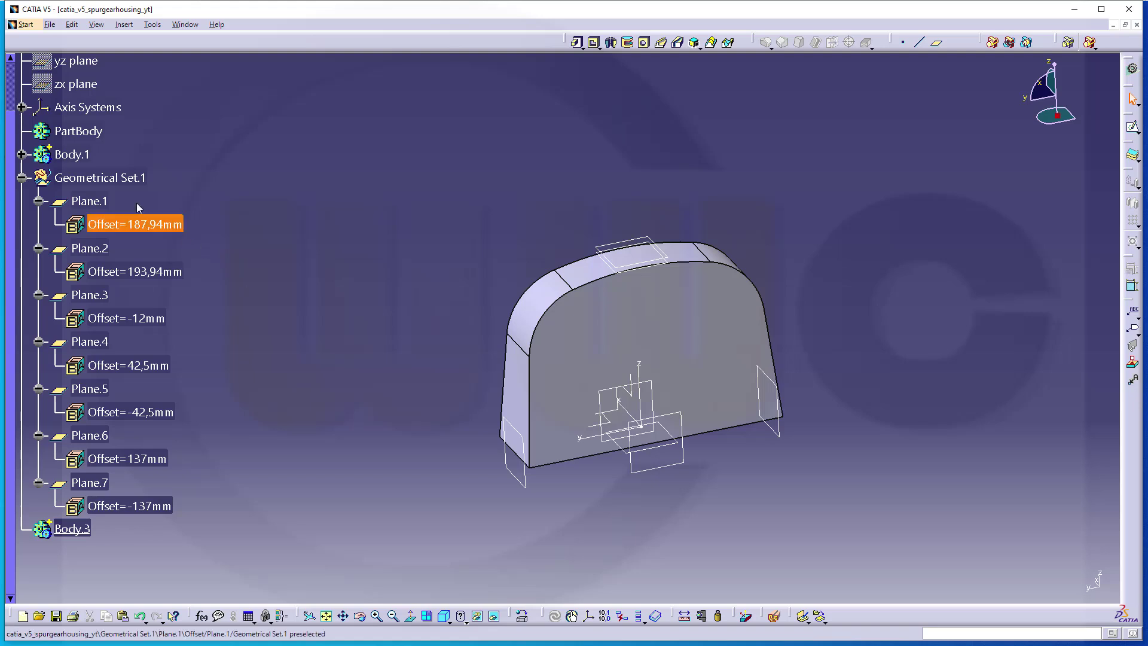
click(21, 154)
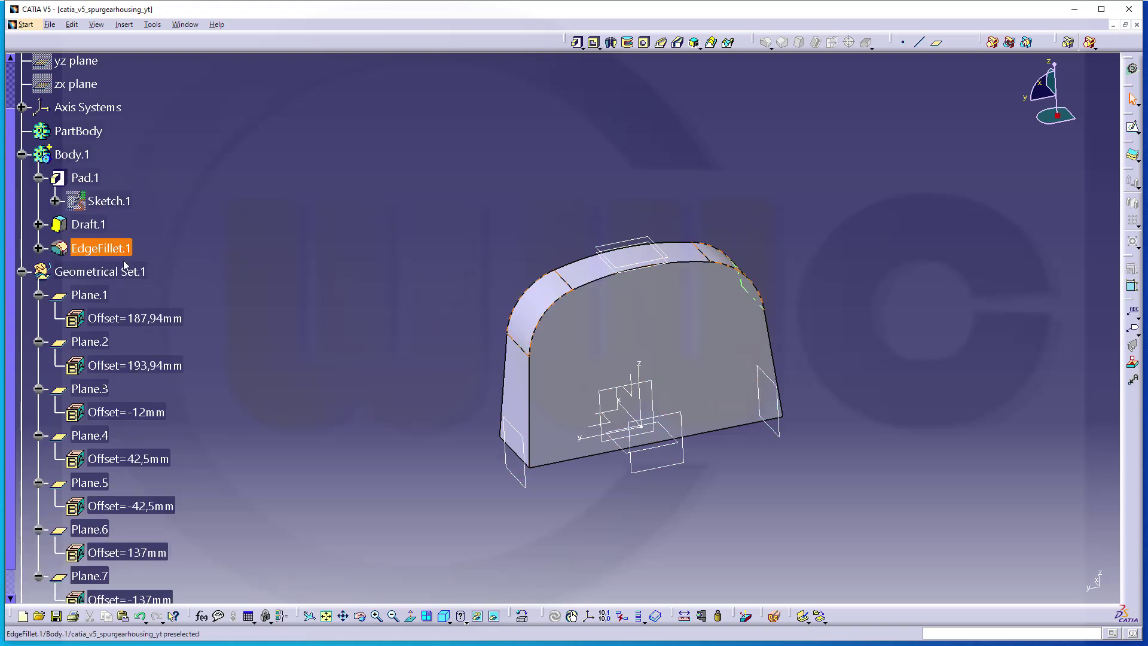
Move Sketch.1 into Geometrical Set.1
right_click(97, 203)
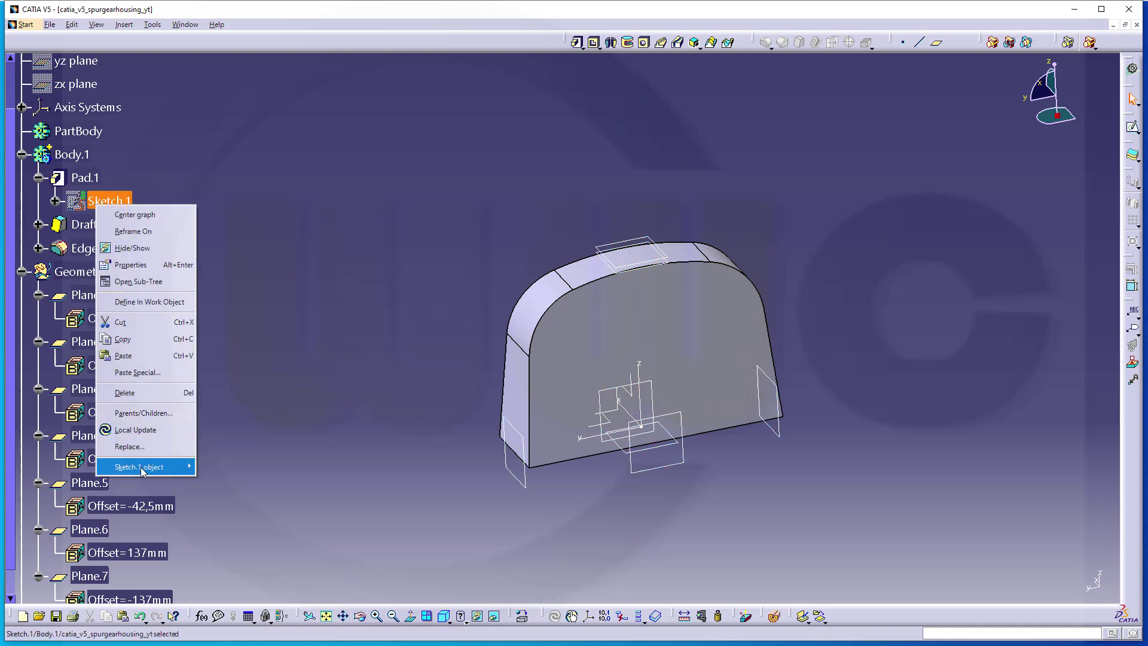
mouse_move(142, 471)
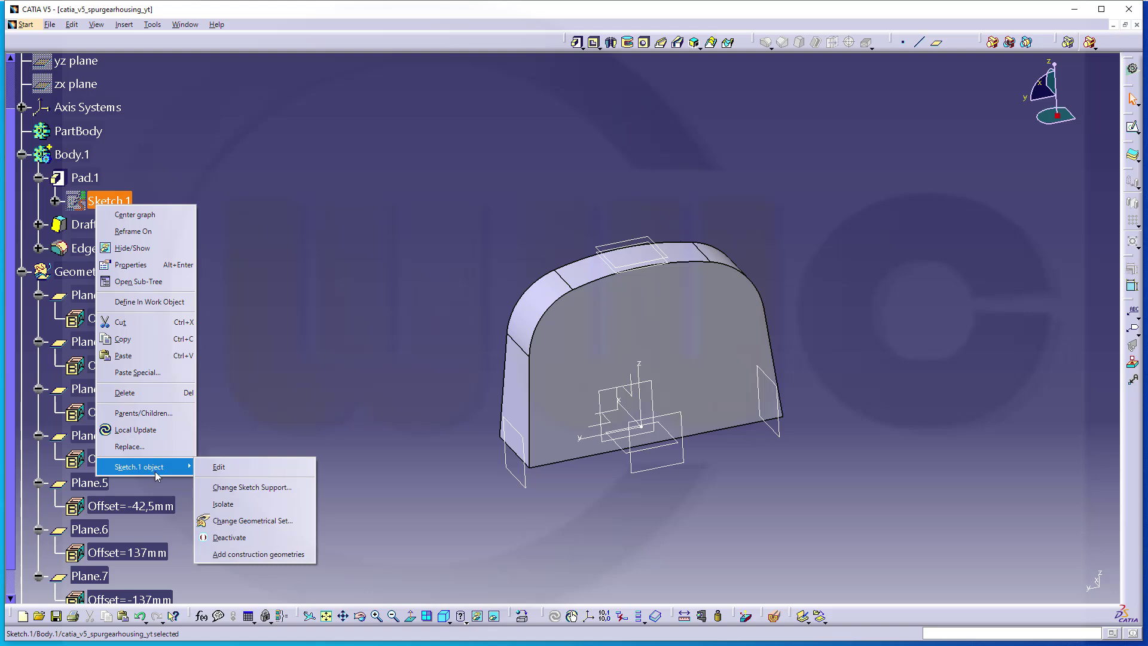
click(245, 521)
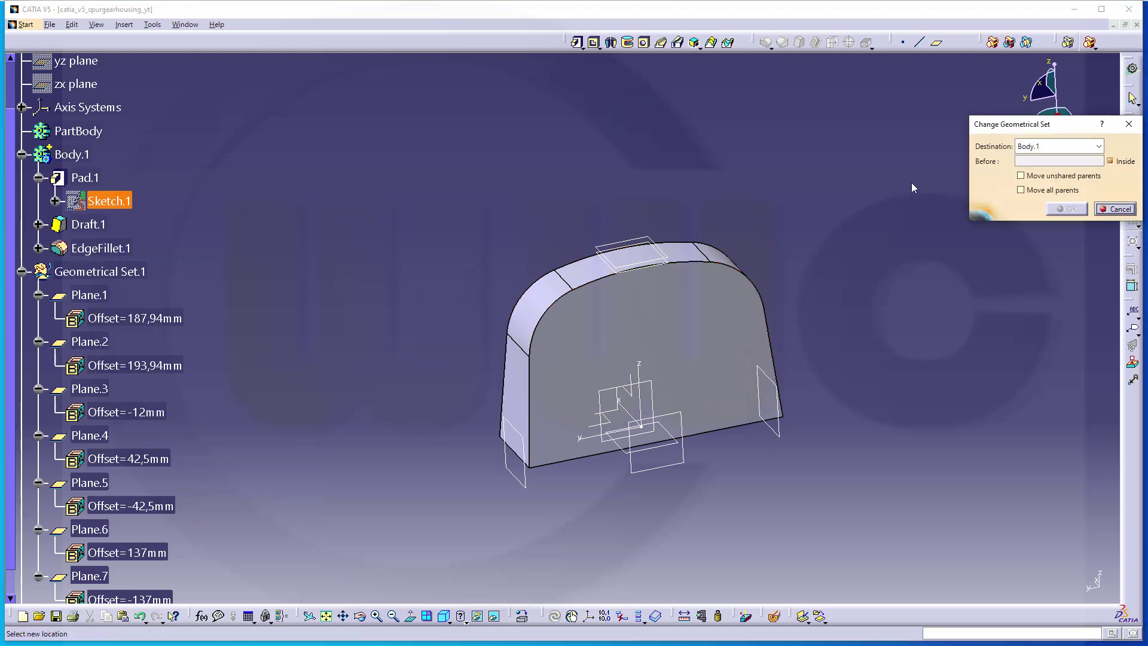
click(1099, 148)
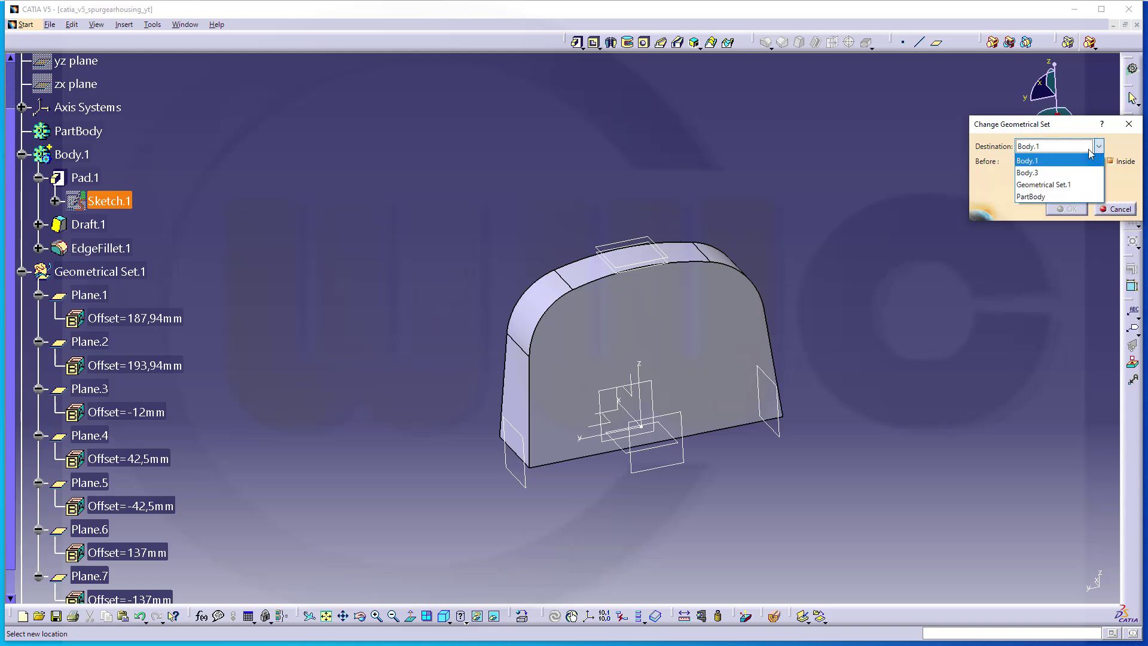
click(1046, 184)
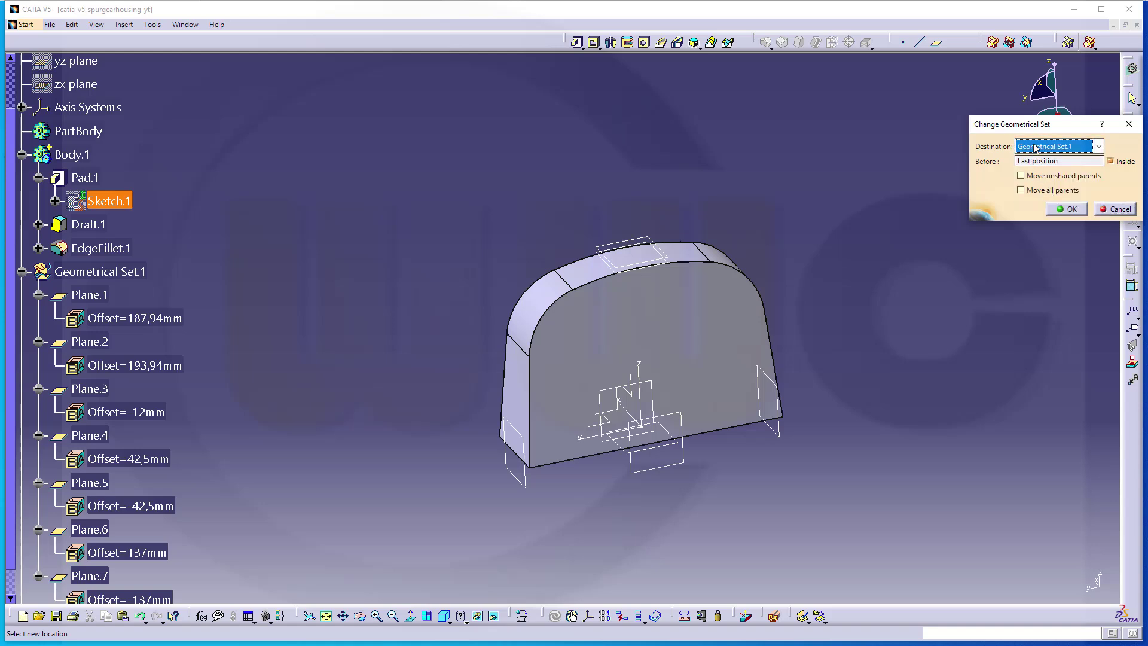
click(1066, 209)
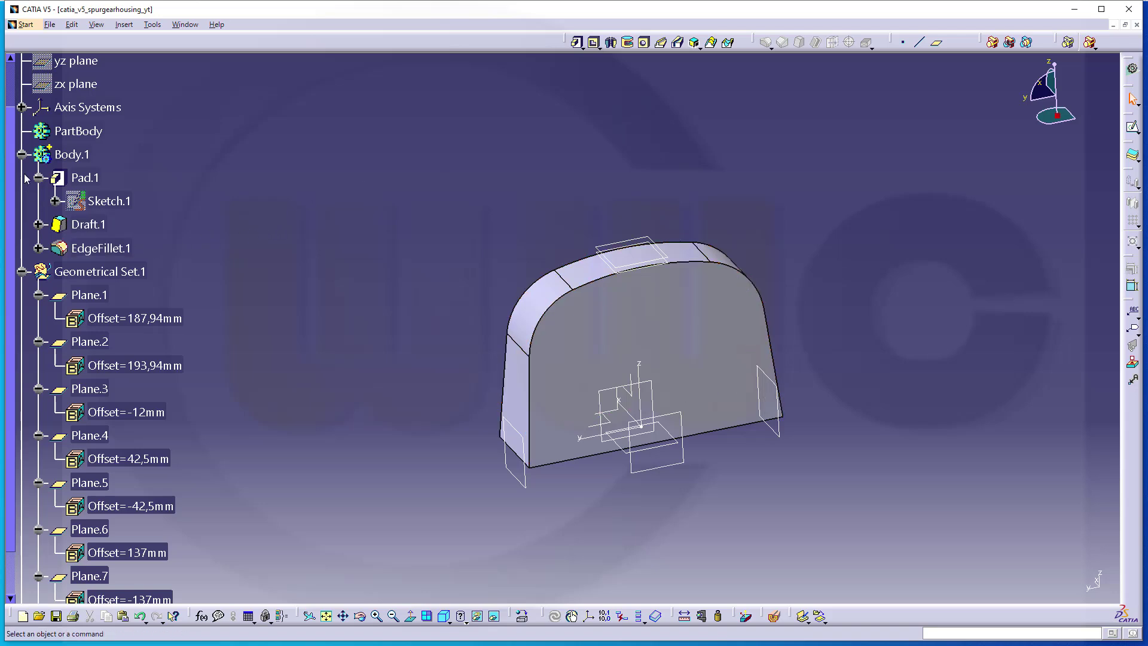
Hide the Body.1 housing solid and show the Sketch.1 profile
click(22, 155)
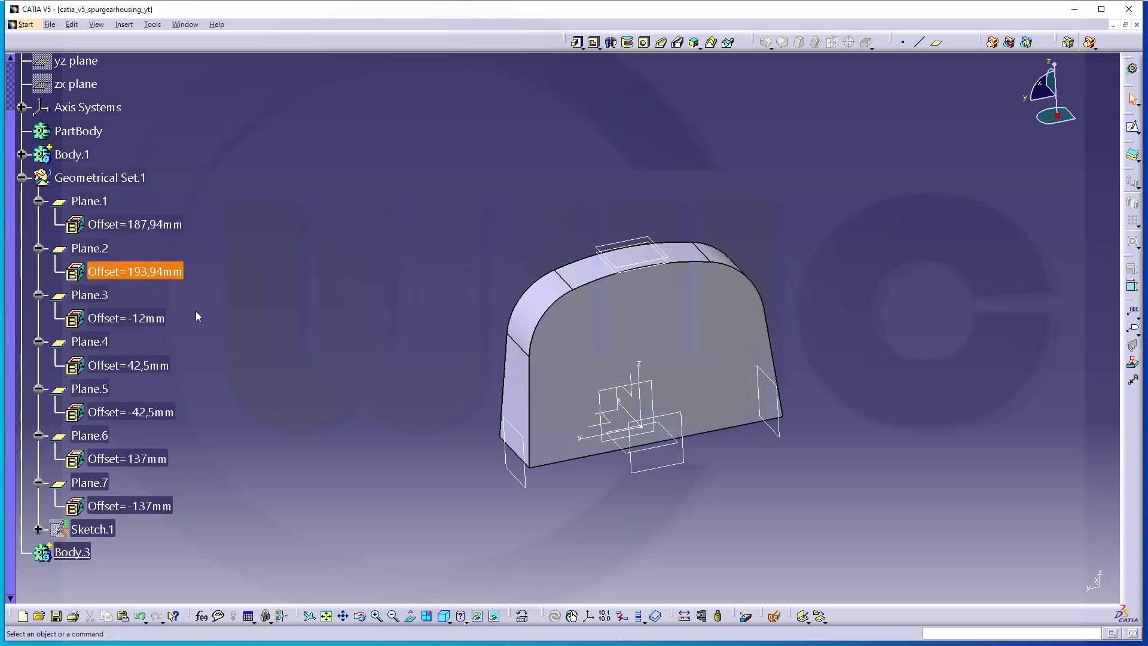
scroll(224, 323, down, 1)
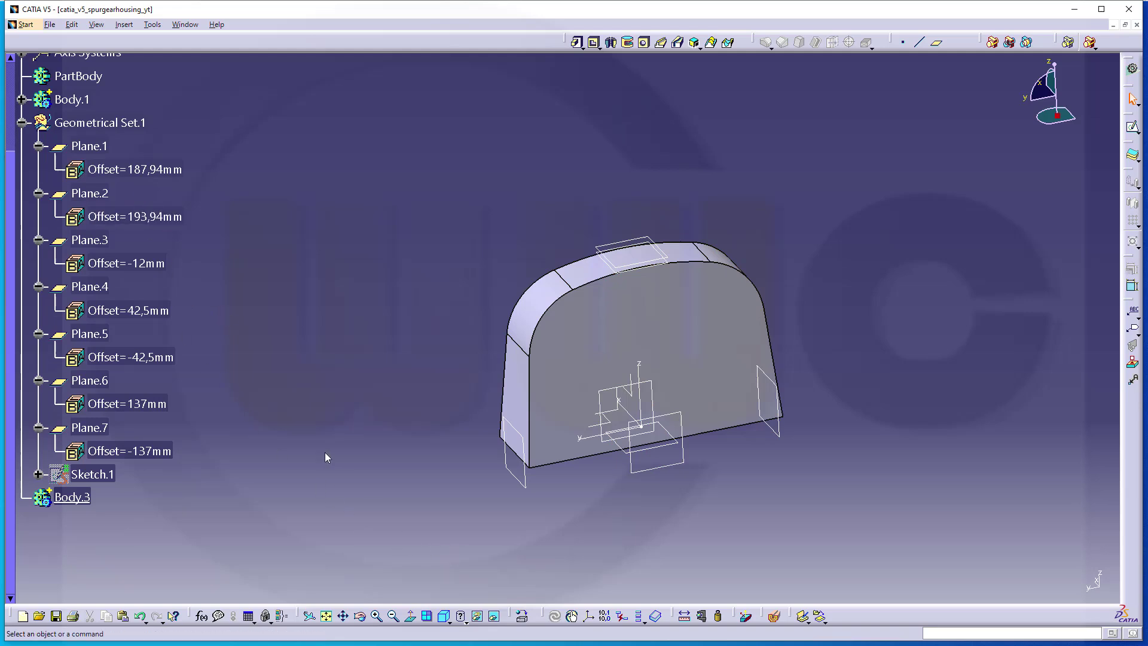
right_click(76, 102)
click(111, 144)
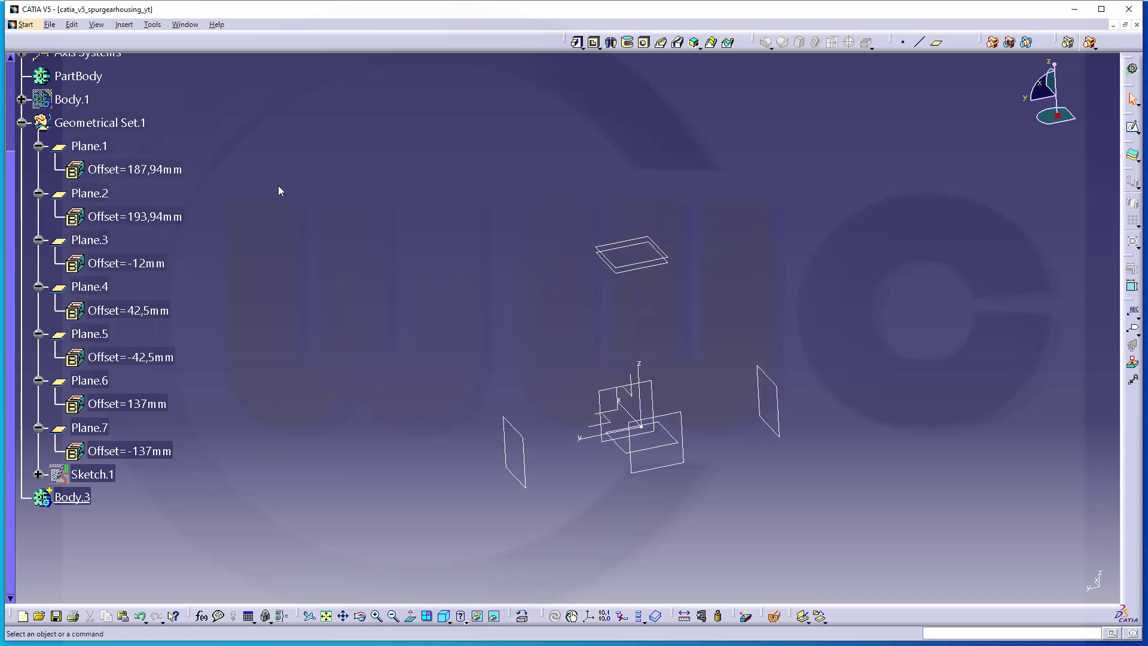
right_click(73, 473)
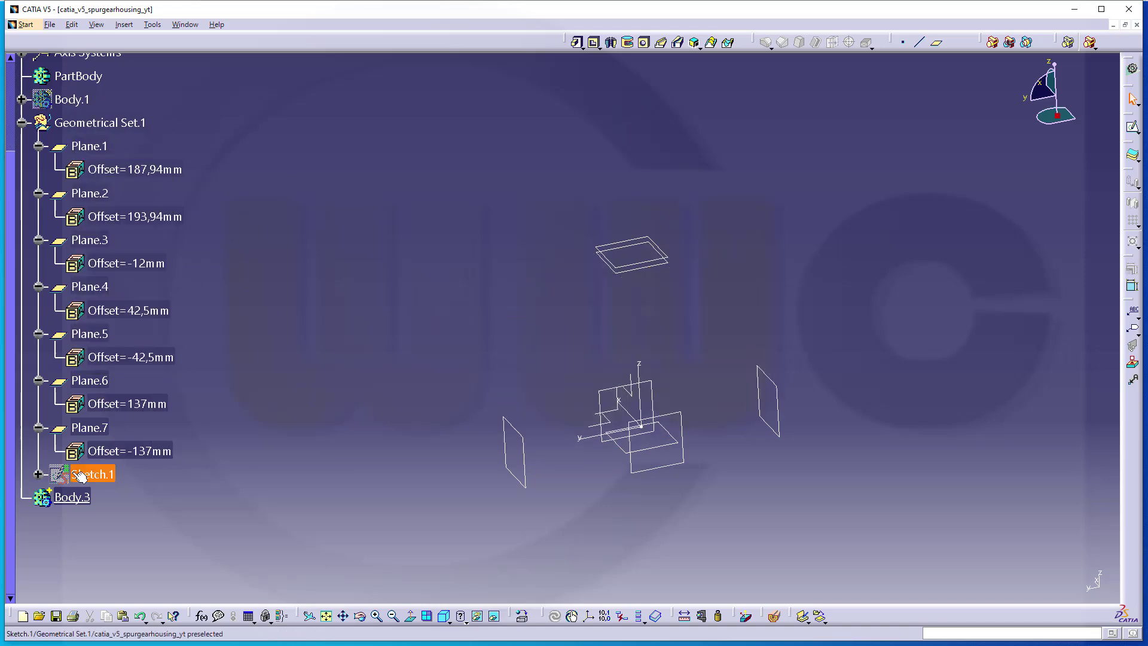
click(110, 243)
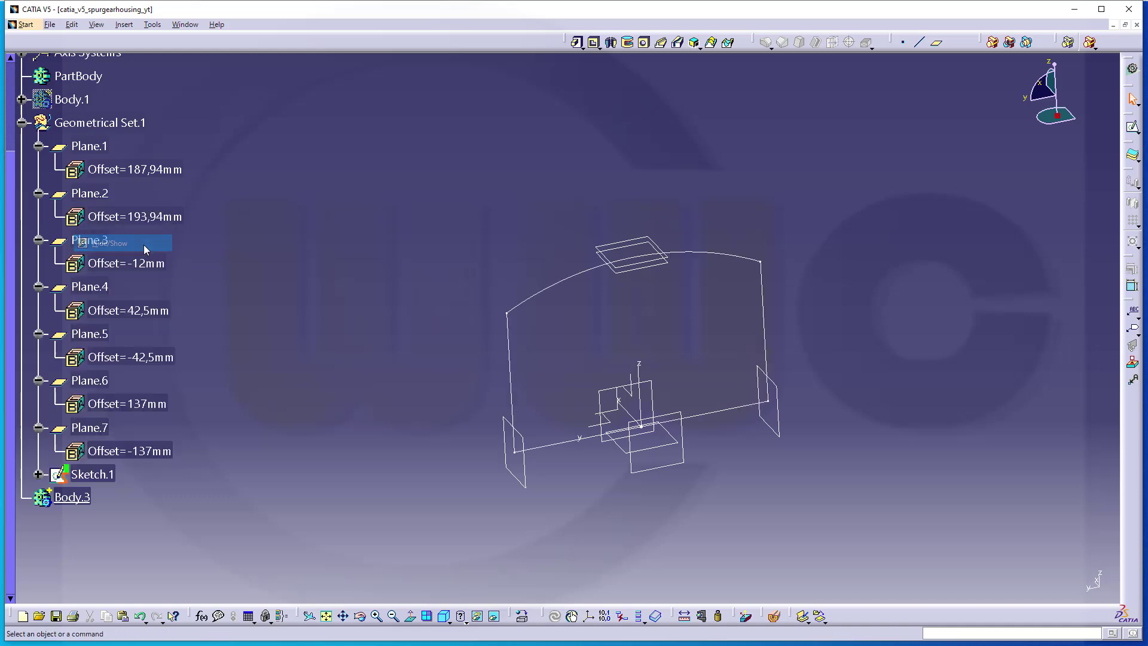
middle_drag(346, 225, 446, 293)
Set up a pad of Sketch.1 up to Plane.4, then cancel it without creating a solid
click(576, 42)
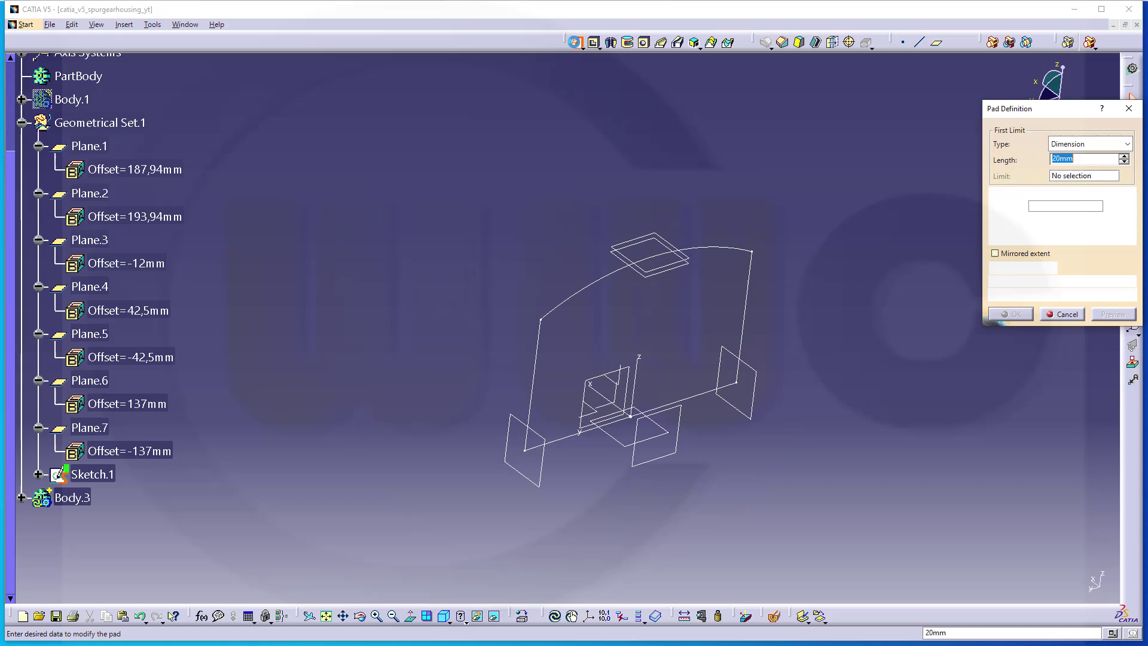
click(574, 299)
mouse_move(461, 289)
middle_down()
mouse_move(384, 402)
mouse_move(424, 437)
mouse_move(446, 436)
mouse_move(448, 450)
middle_up()
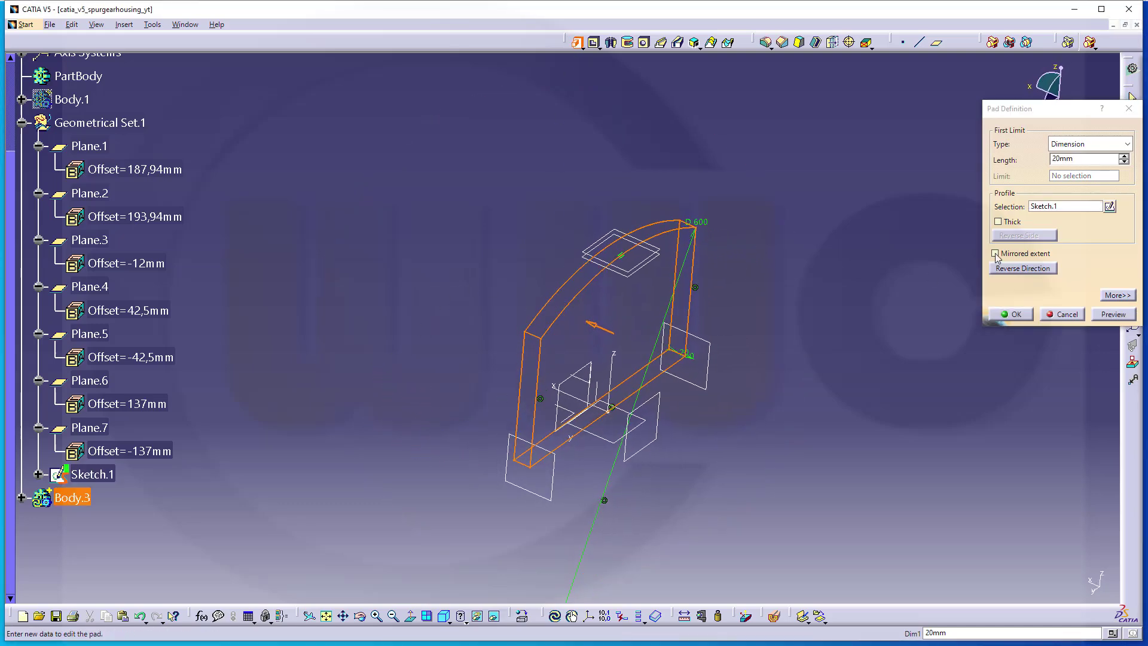
click(1116, 296)
click(989, 144)
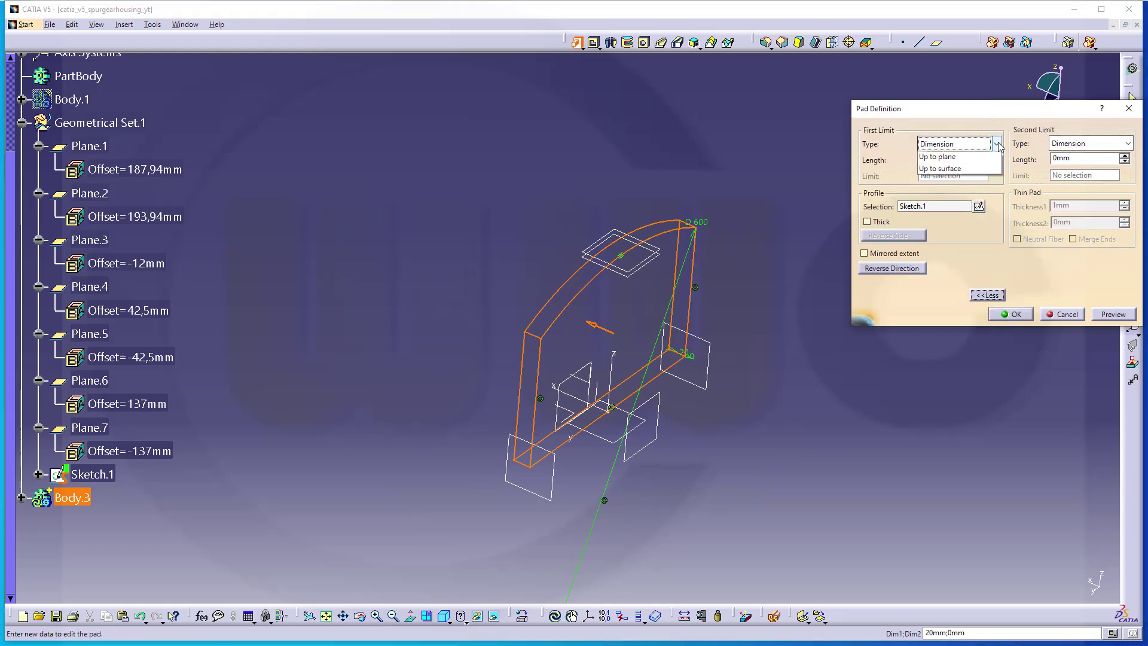
click(963, 193)
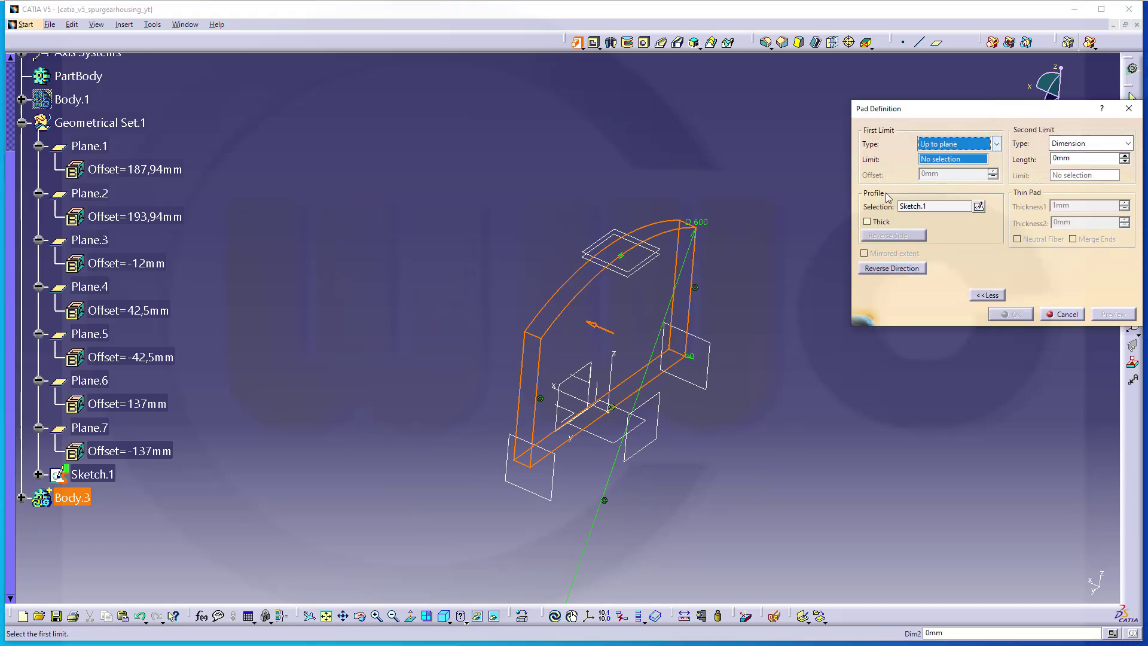
click(594, 371)
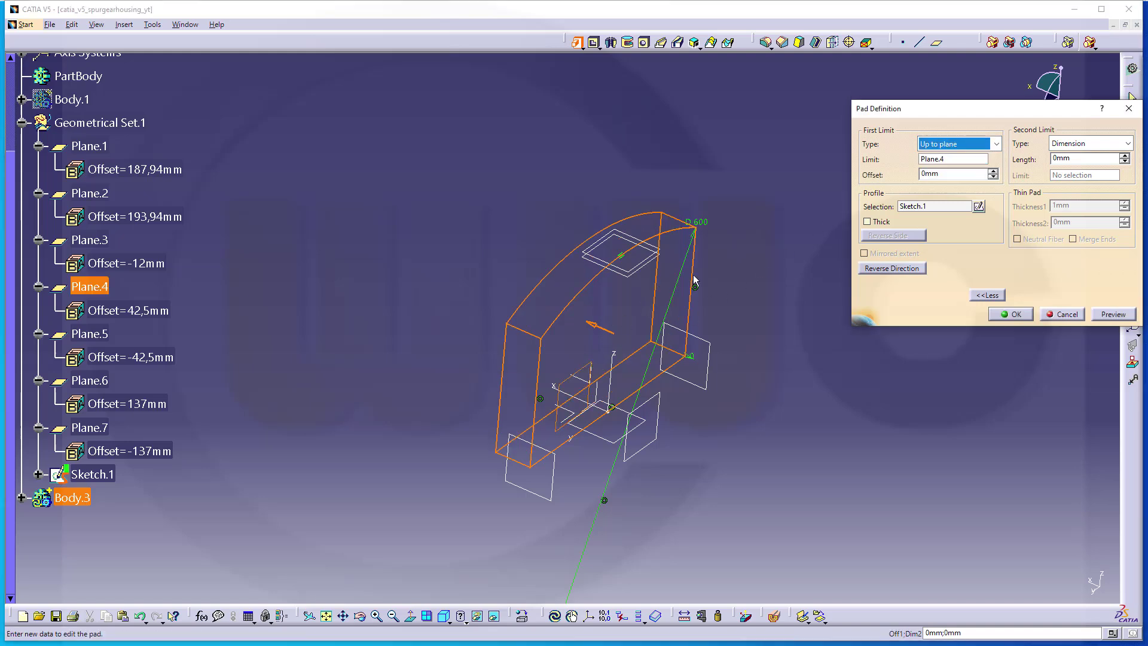
click(1065, 319)
middle_drag(748, 383, 759, 387)
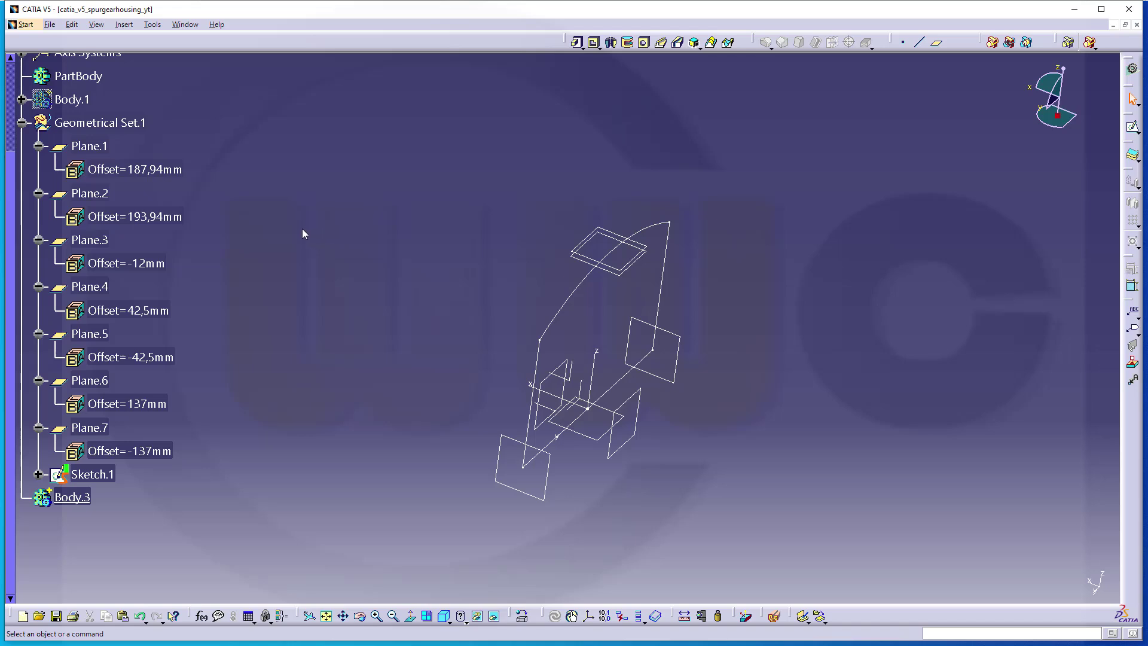
Create Plane.8 offset 62,5mm from the YZ plane
click(936, 41)
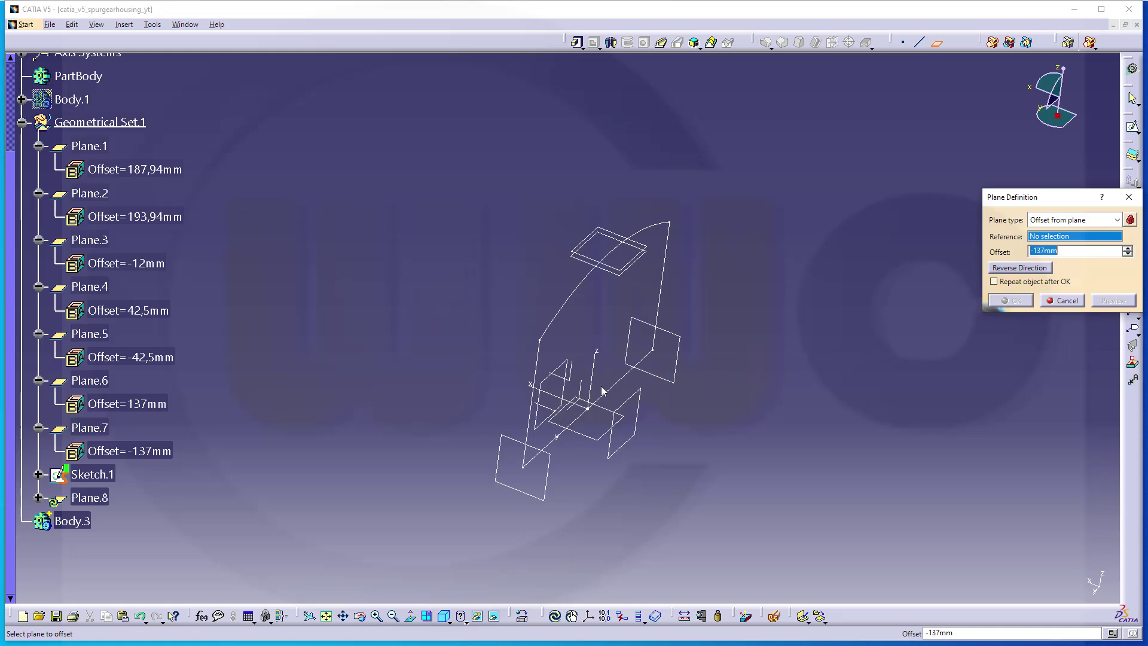
click(580, 393)
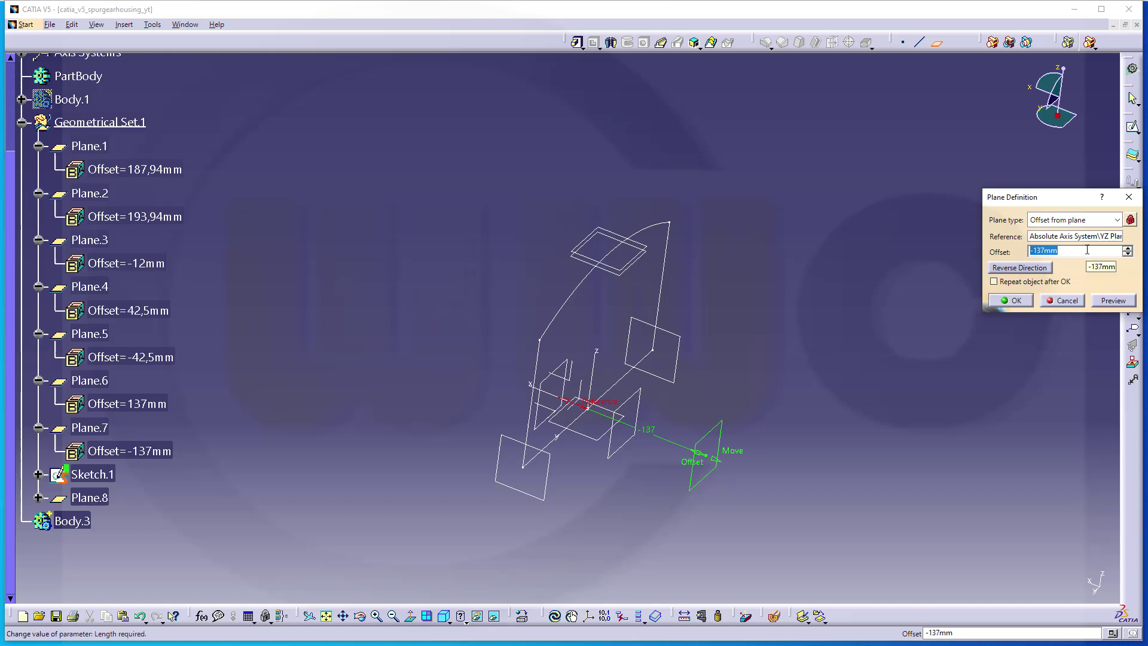
text(62,5)
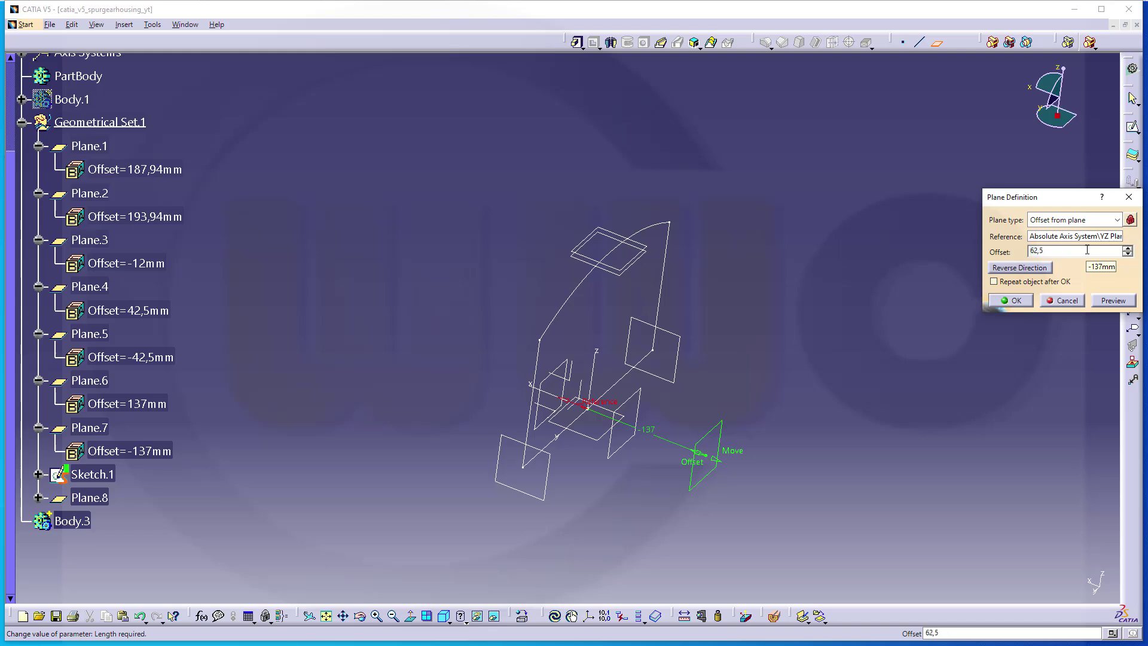
key(Return)
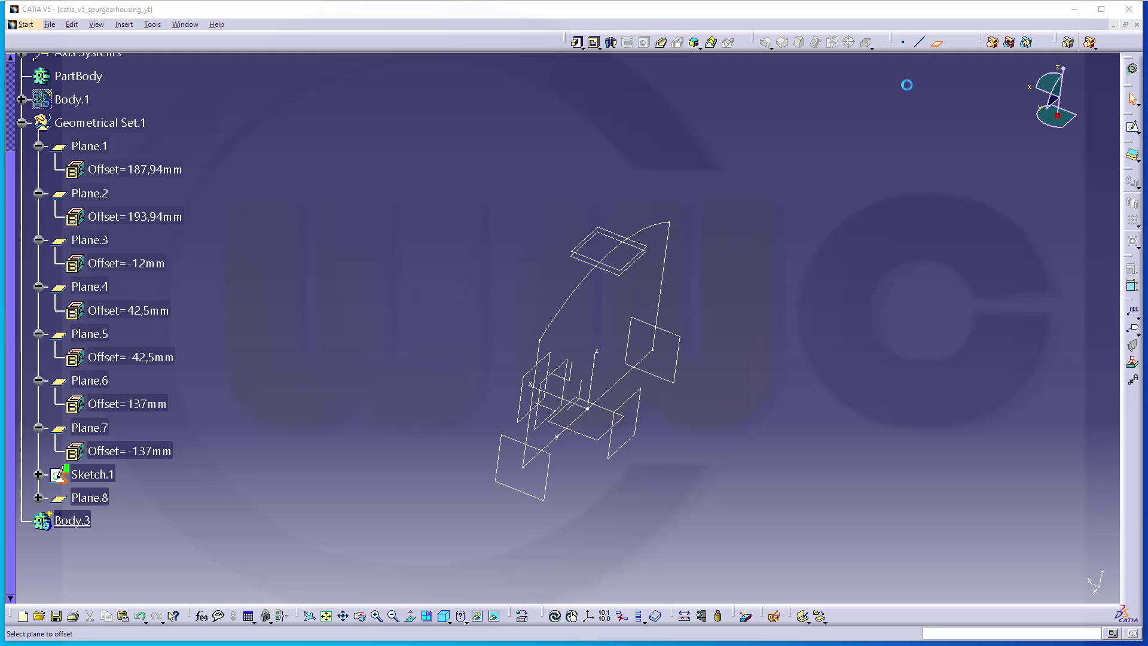
Create Plane.9 offset -62,5mm from the YZ plane
click(584, 396)
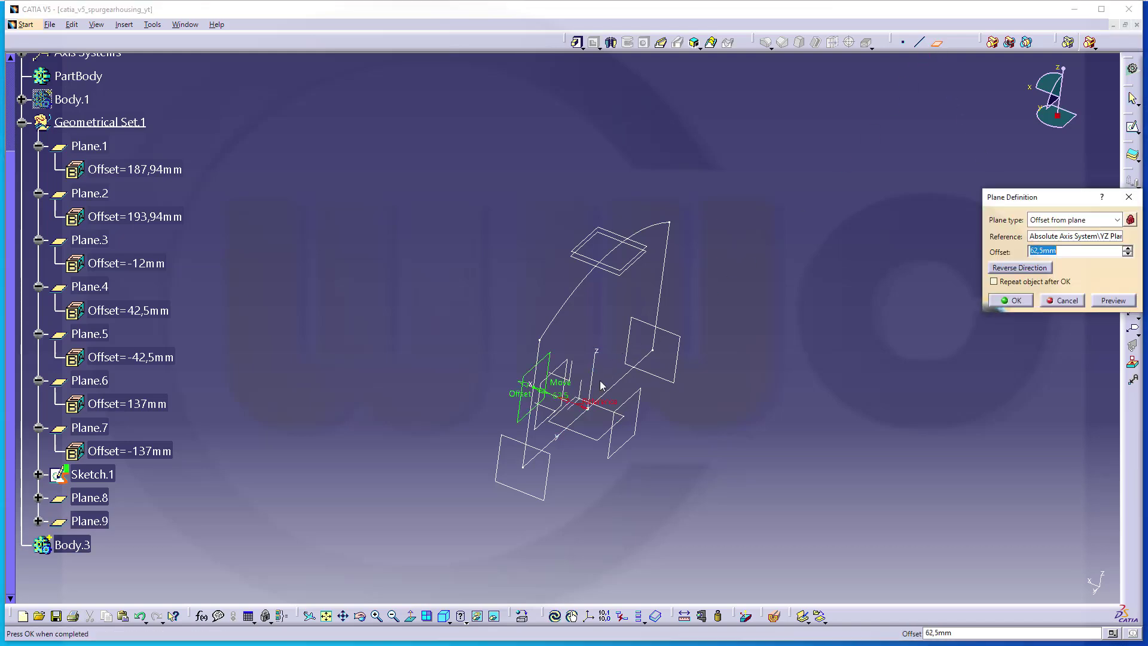
click(1070, 251)
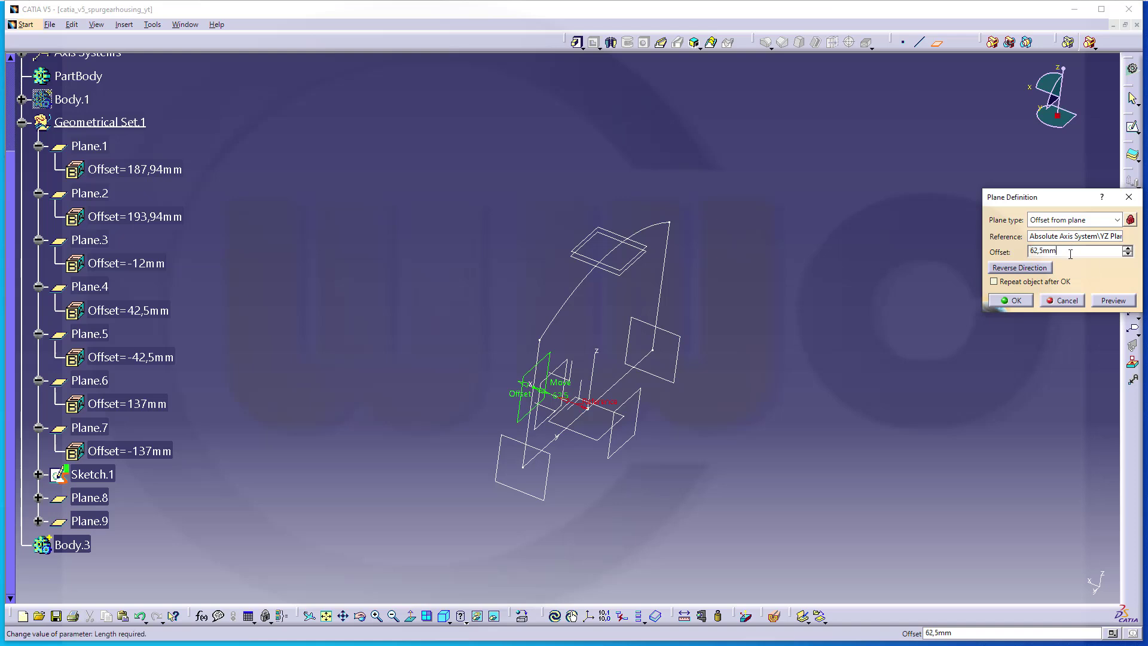
key(Home)
text(-)
key(Return)
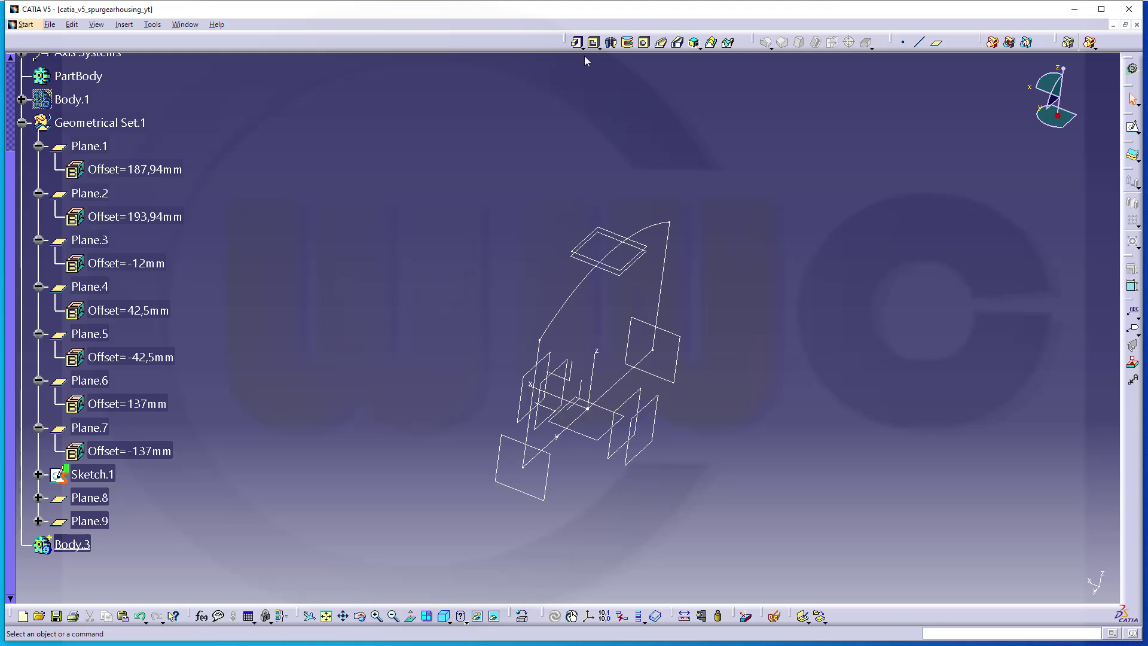
Pad Sketch.1 with first limit up to Plane.8 and second limit up to Plane.9
click(597, 47)
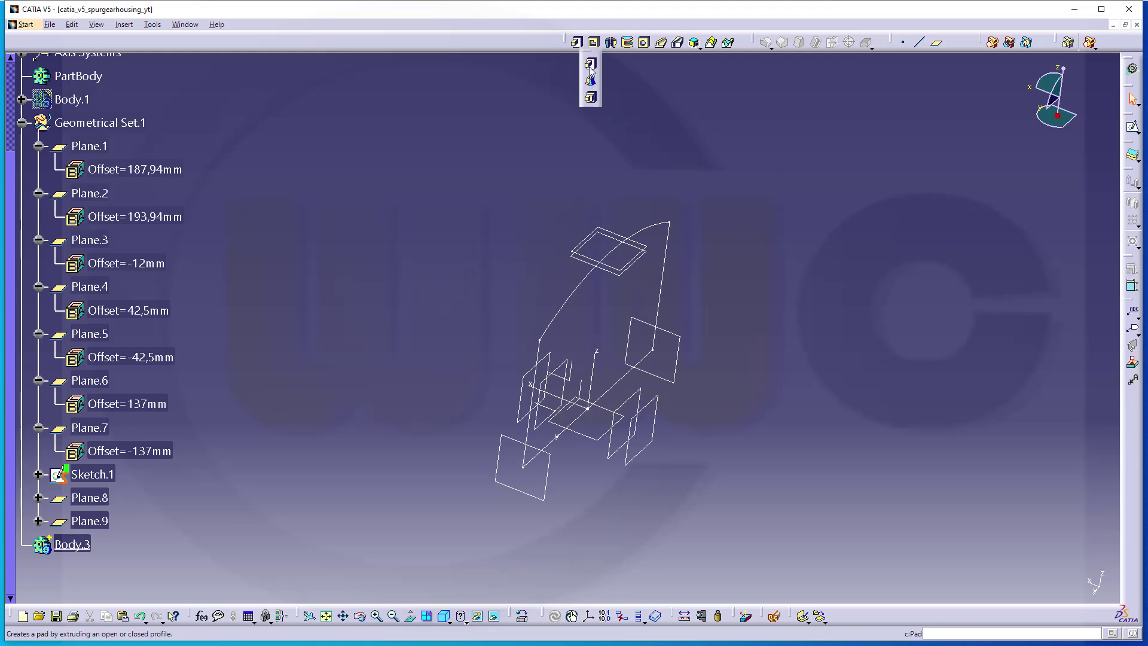
click(577, 42)
click(571, 305)
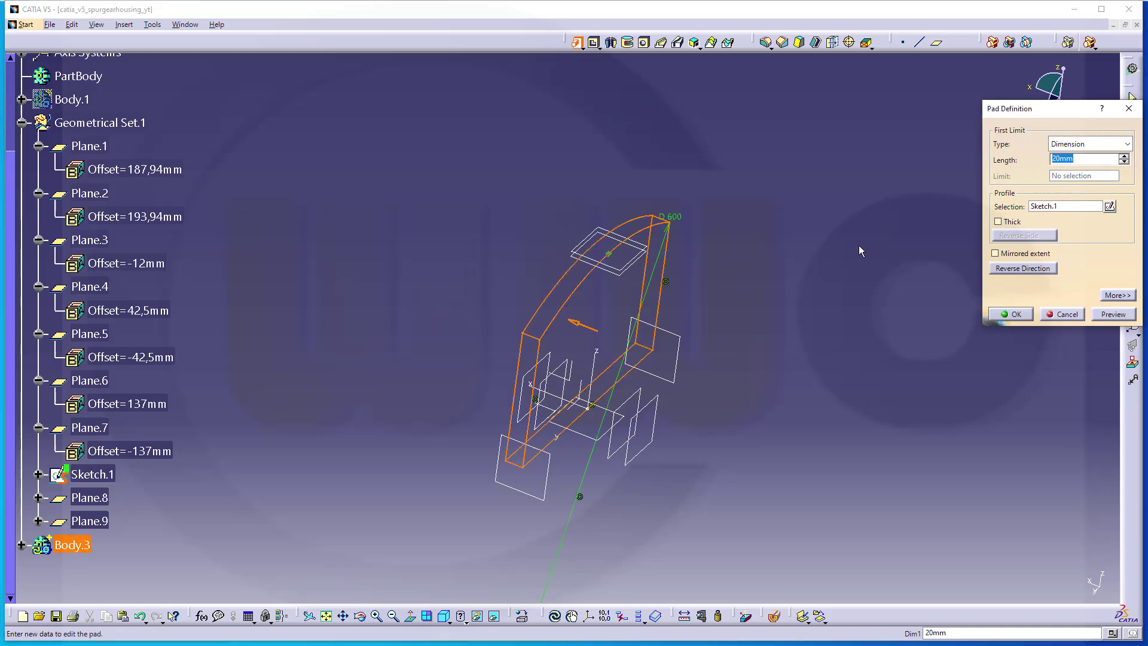
click(1127, 144)
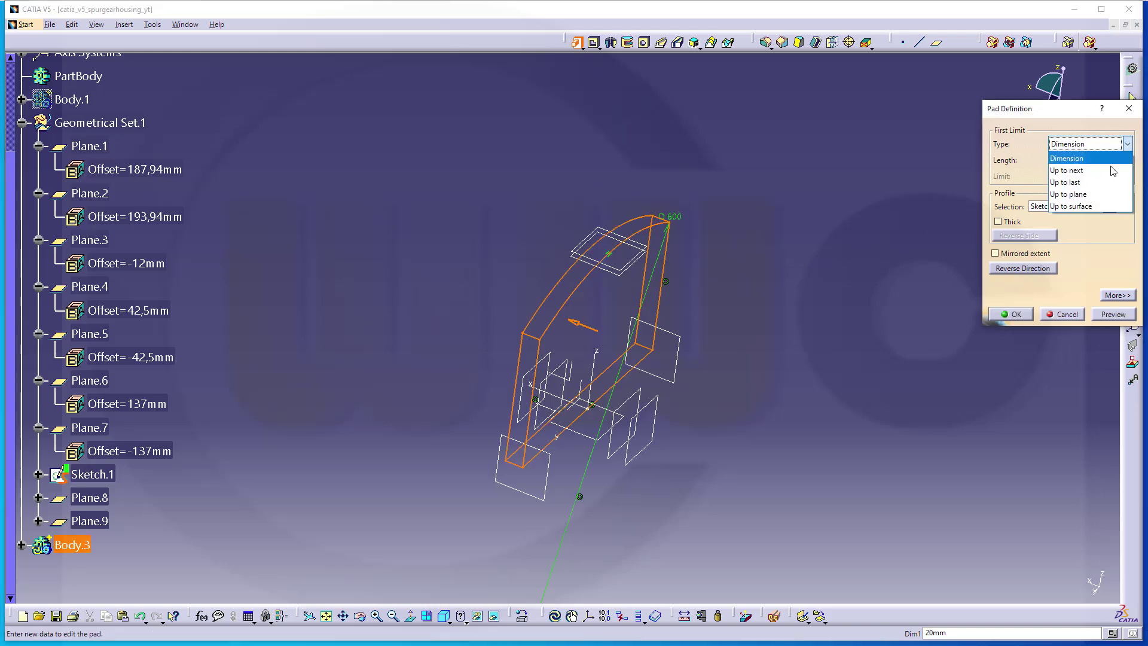
click(1091, 194)
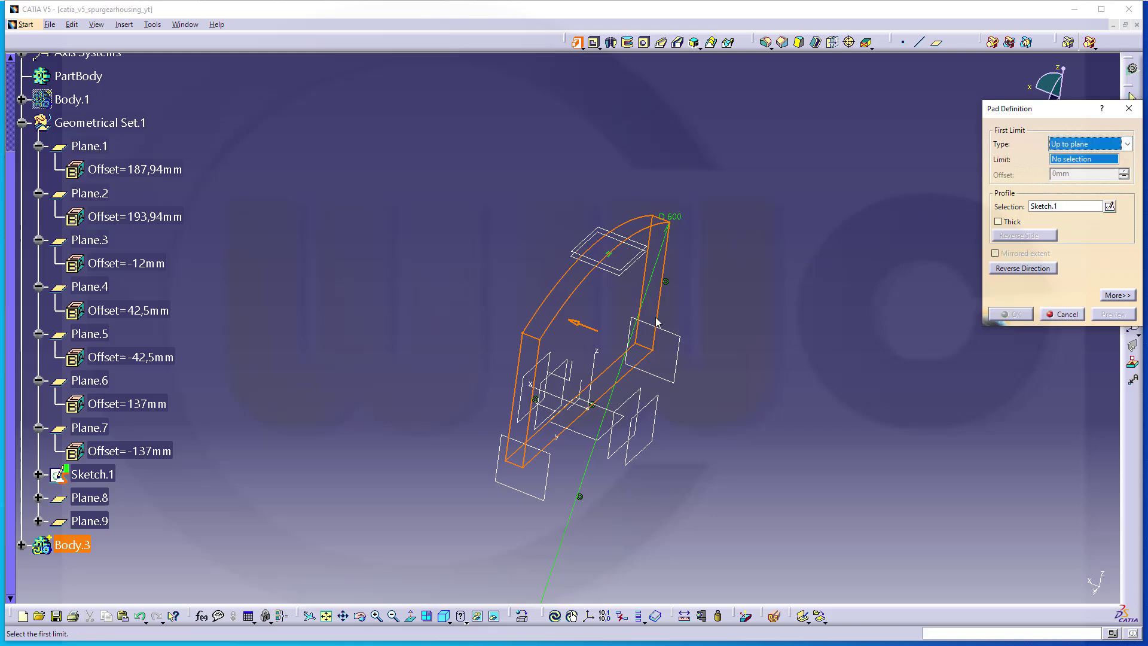
click(531, 378)
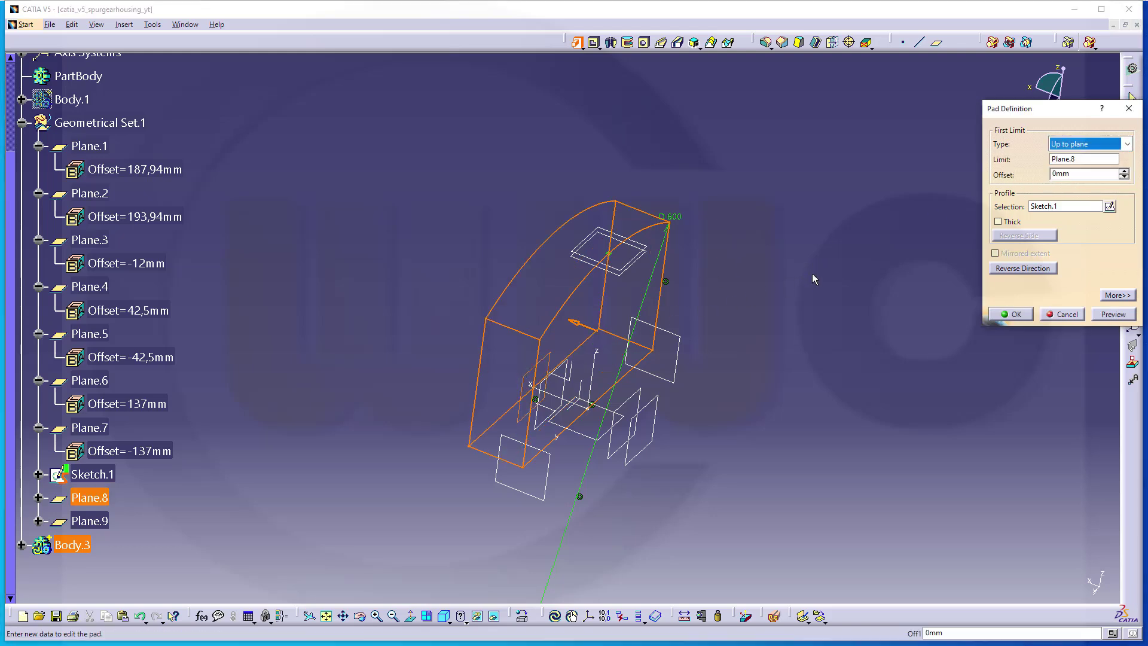
click(1106, 291)
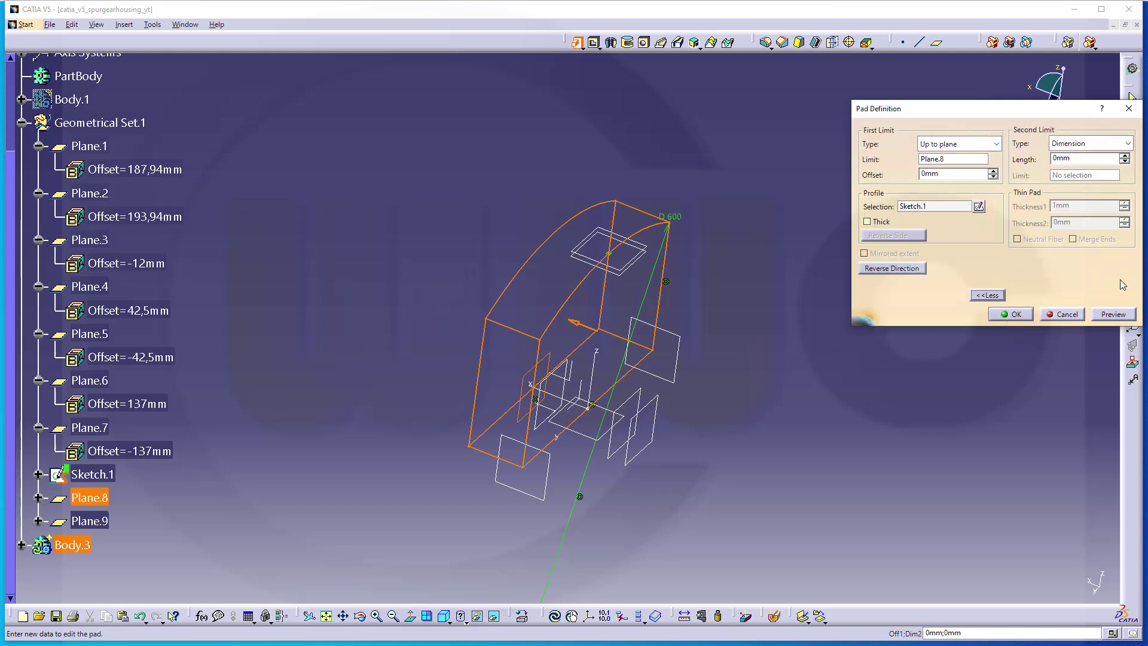
click(1127, 143)
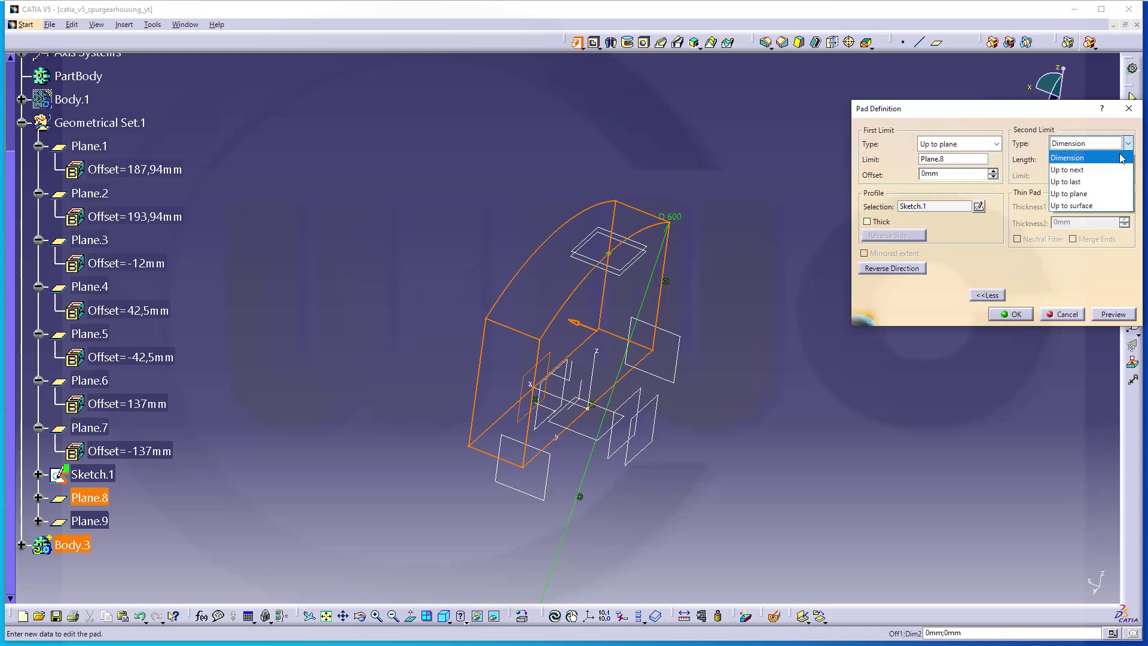
click(1090, 194)
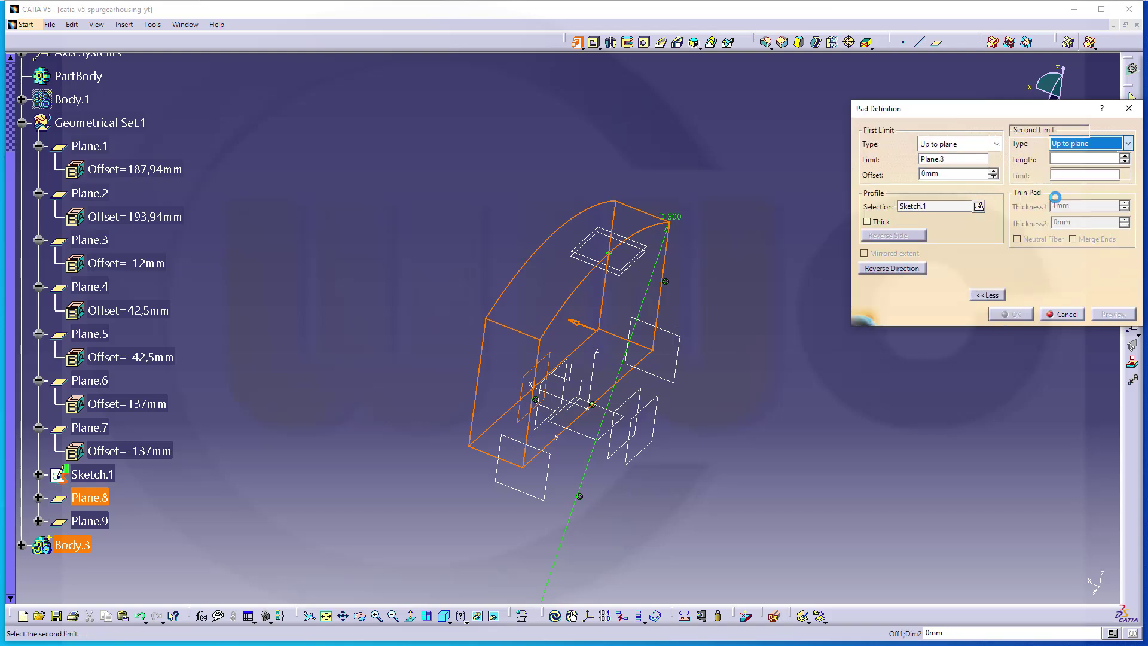
click(661, 407)
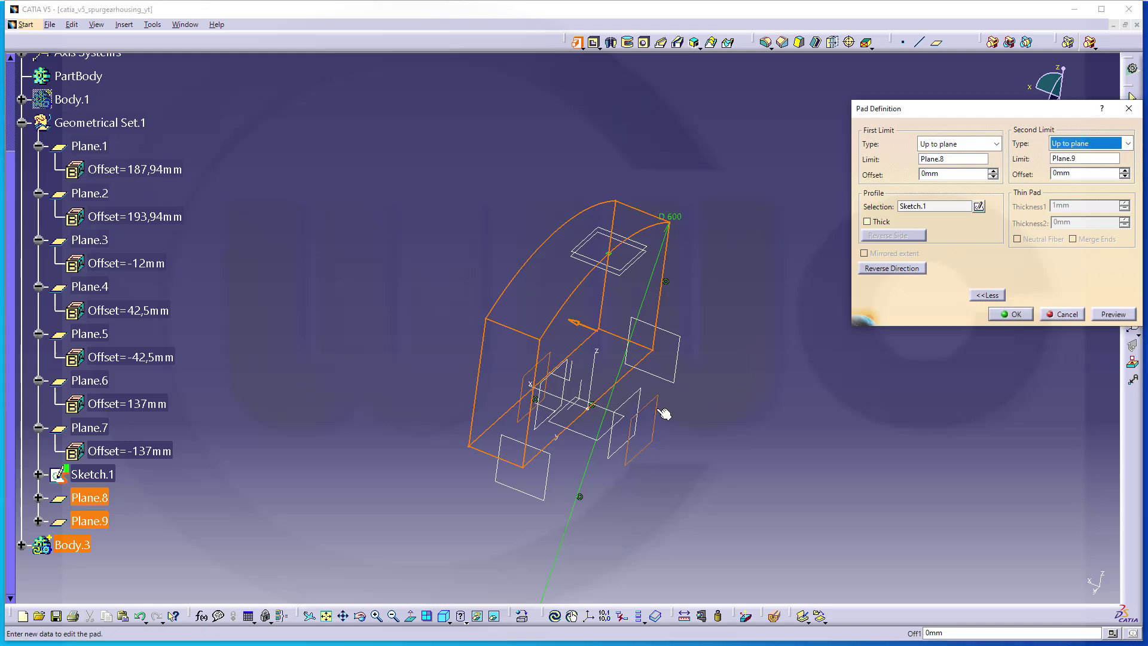
click(1013, 316)
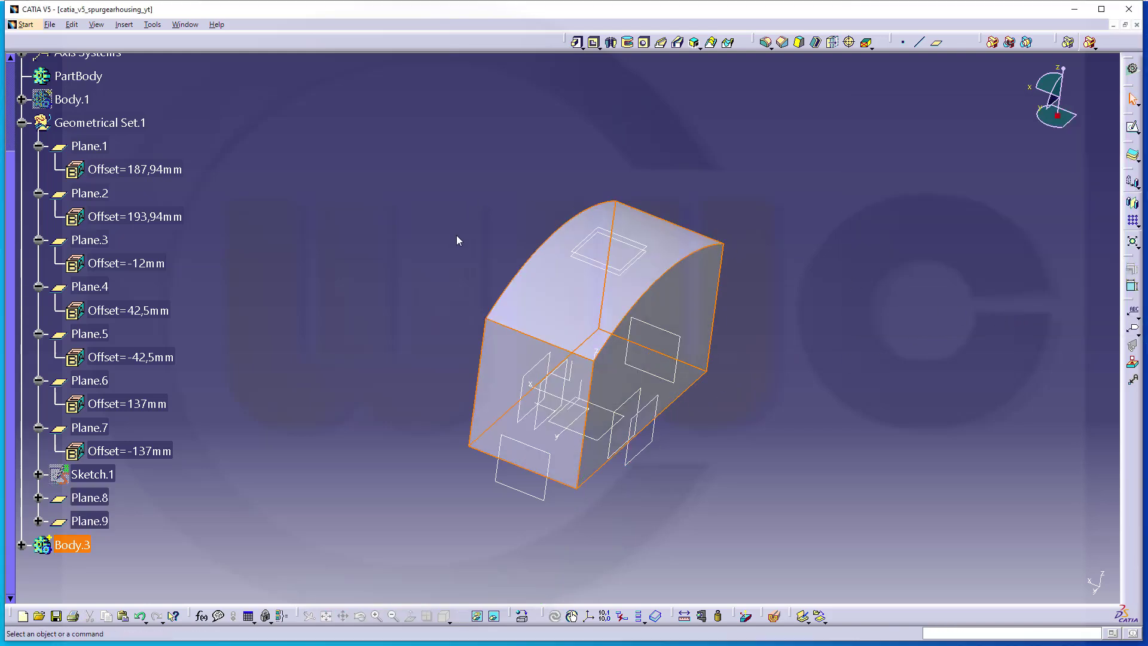
Draft the new pad's four side faces by 5deg about the XY plane as Draft.2
click(799, 42)
click(521, 390)
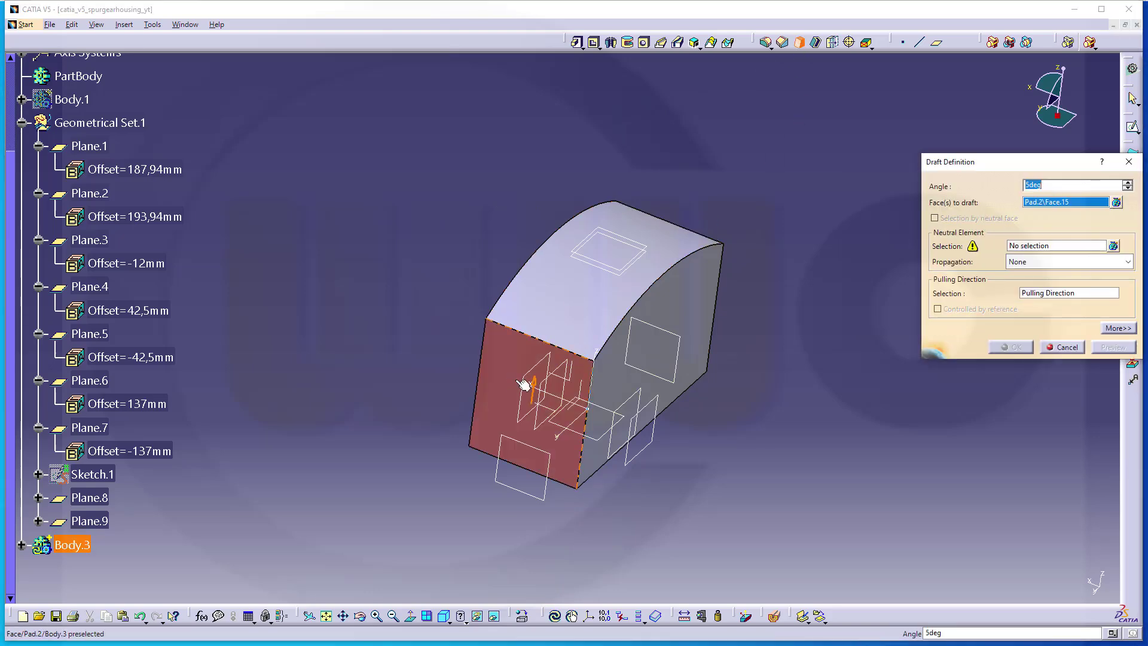
click(658, 407)
middle_drag(657, 406, 545, 384)
click(714, 390)
click(612, 354)
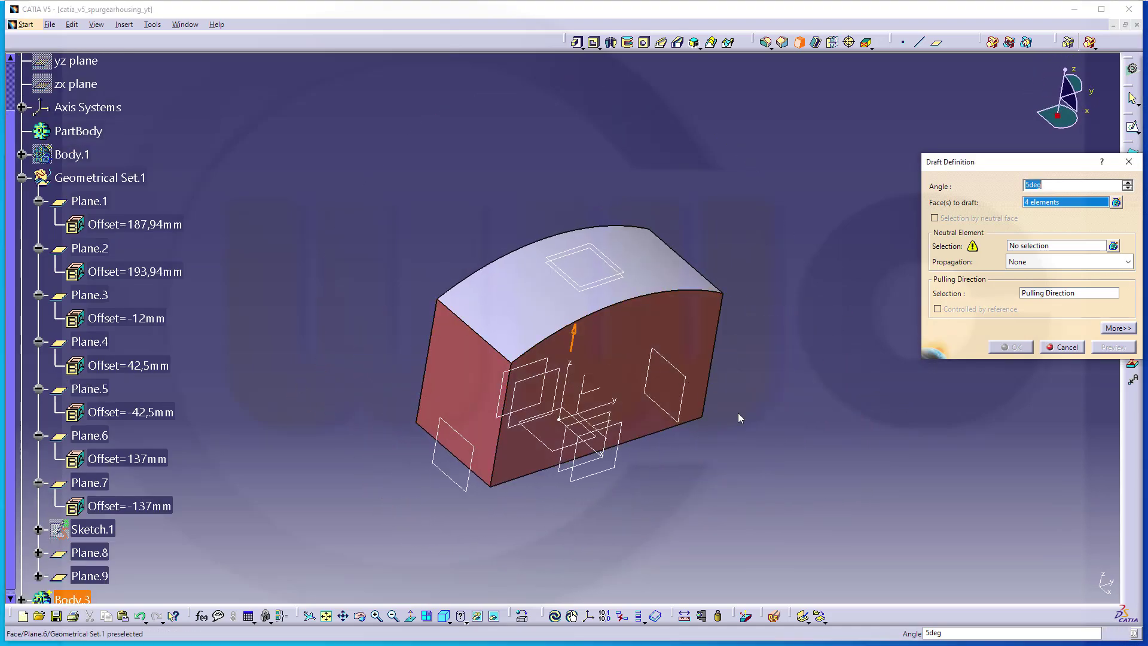
click(1027, 246)
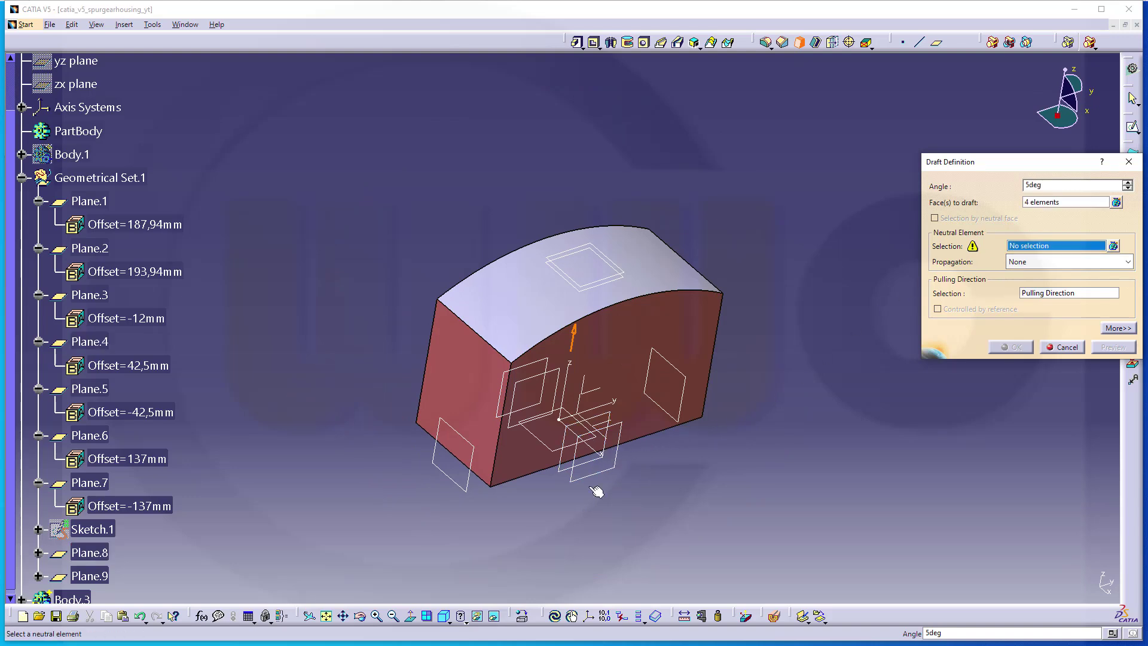
mouse_move(597, 487)
middle_down()
mouse_move(651, 532)
mouse_move(449, 519)
mouse_move(604, 469)
middle_up()
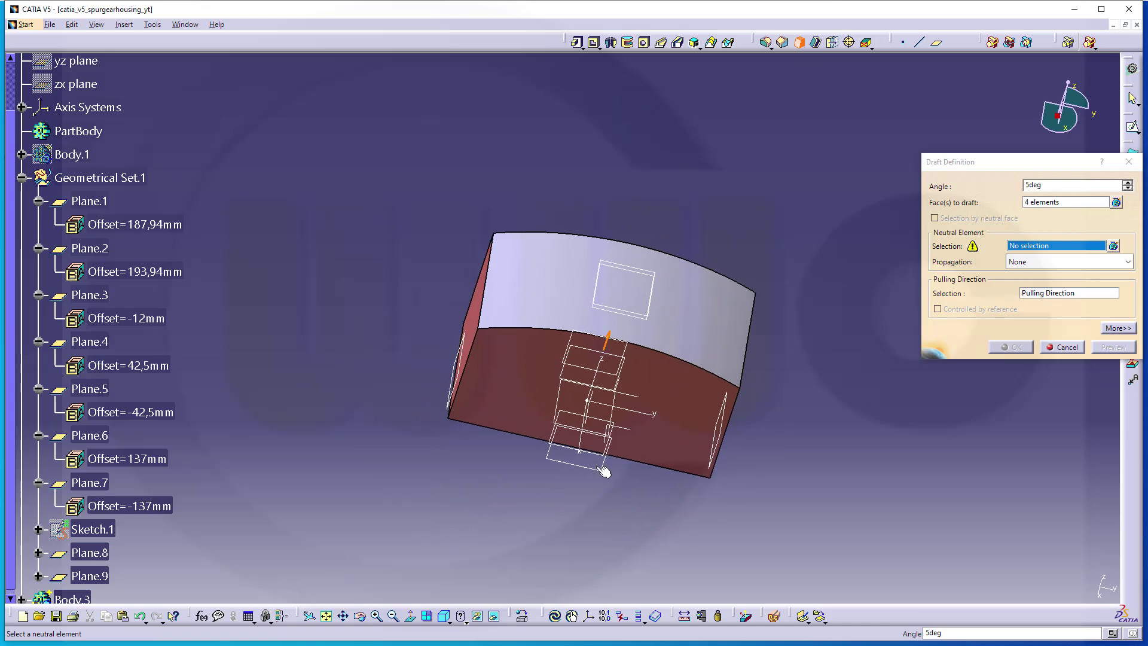
click(633, 435)
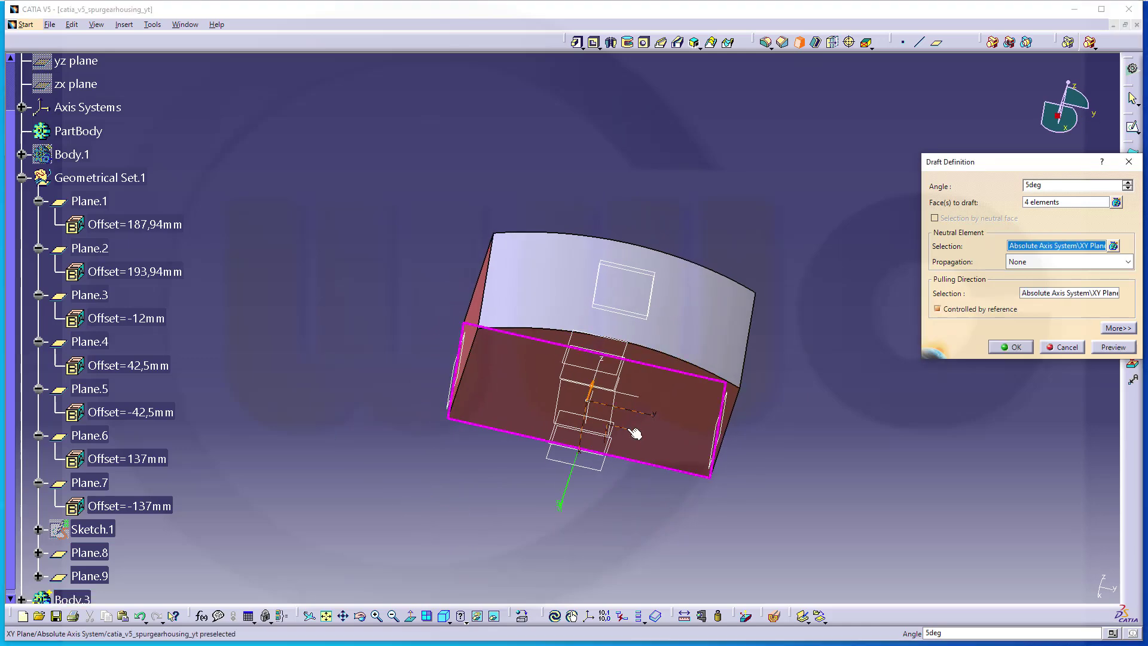
click(1112, 347)
click(1017, 347)
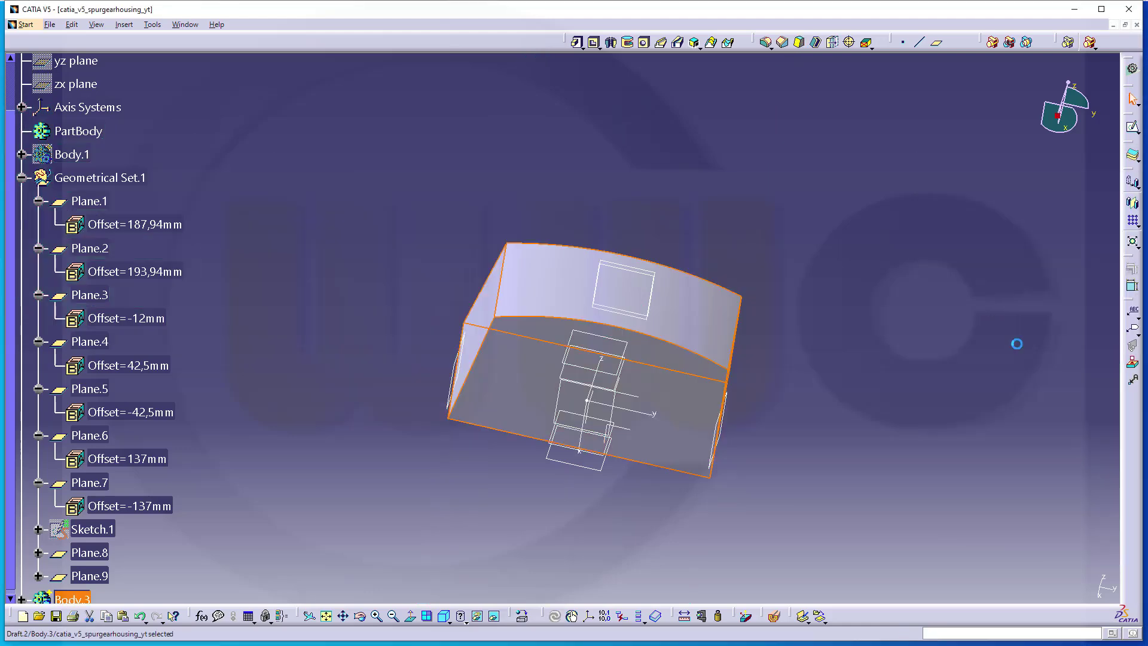
Round the block's two opposite vertical side edges with a 70mm fillet
click(420, 330)
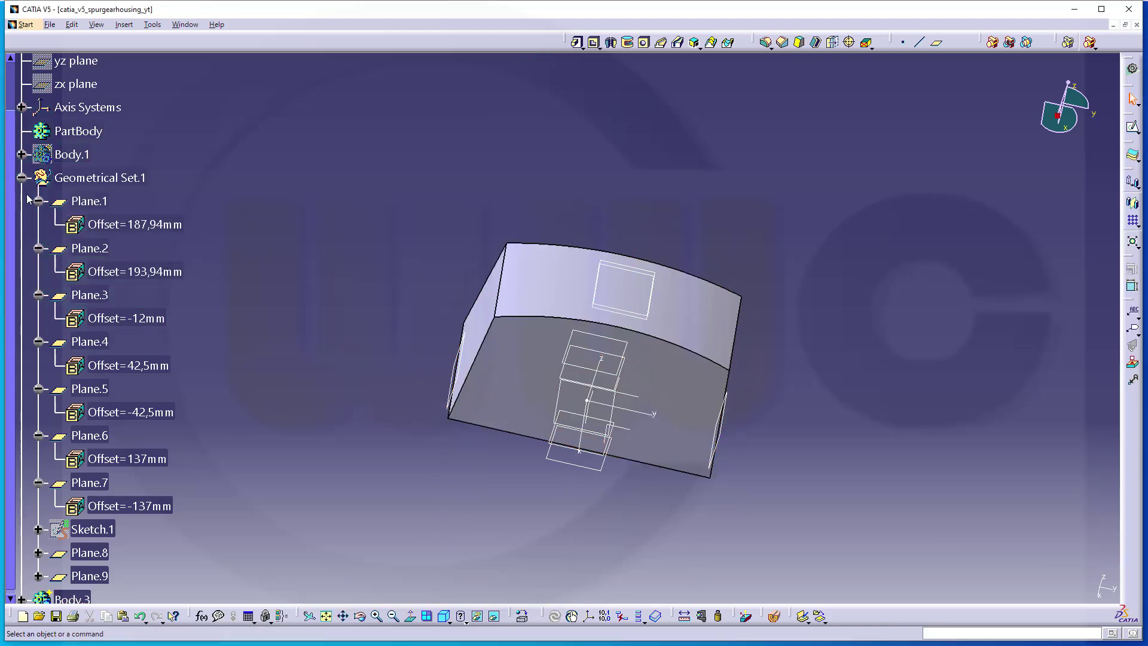
scroll(204, 310, down, 3)
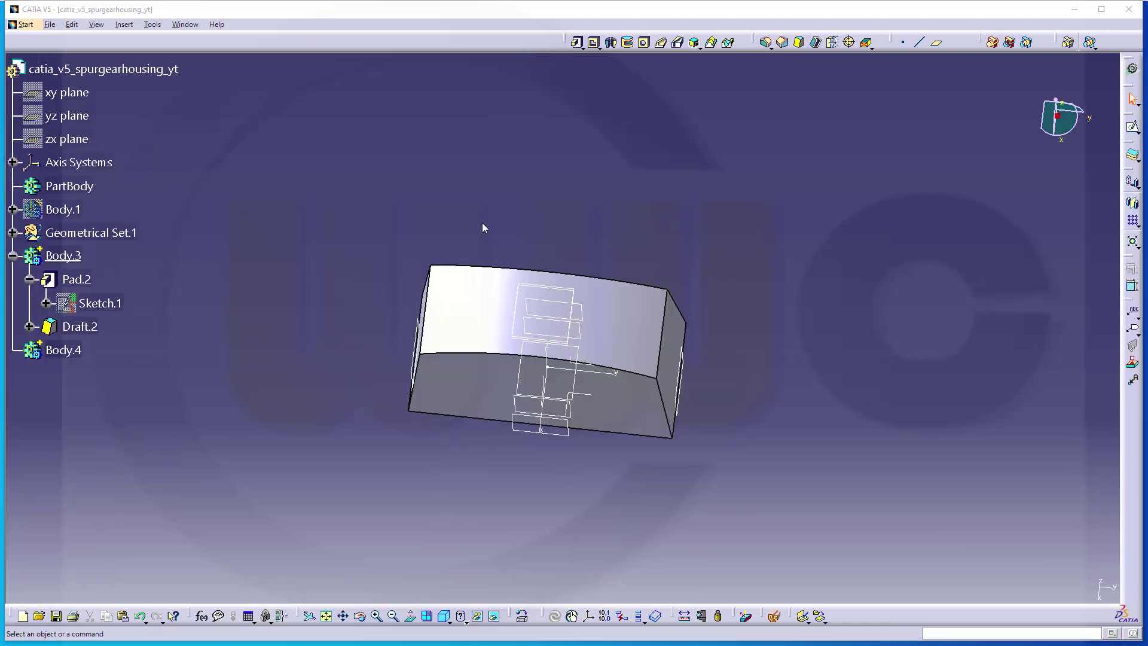
middle_drag(482, 223, 583, 222)
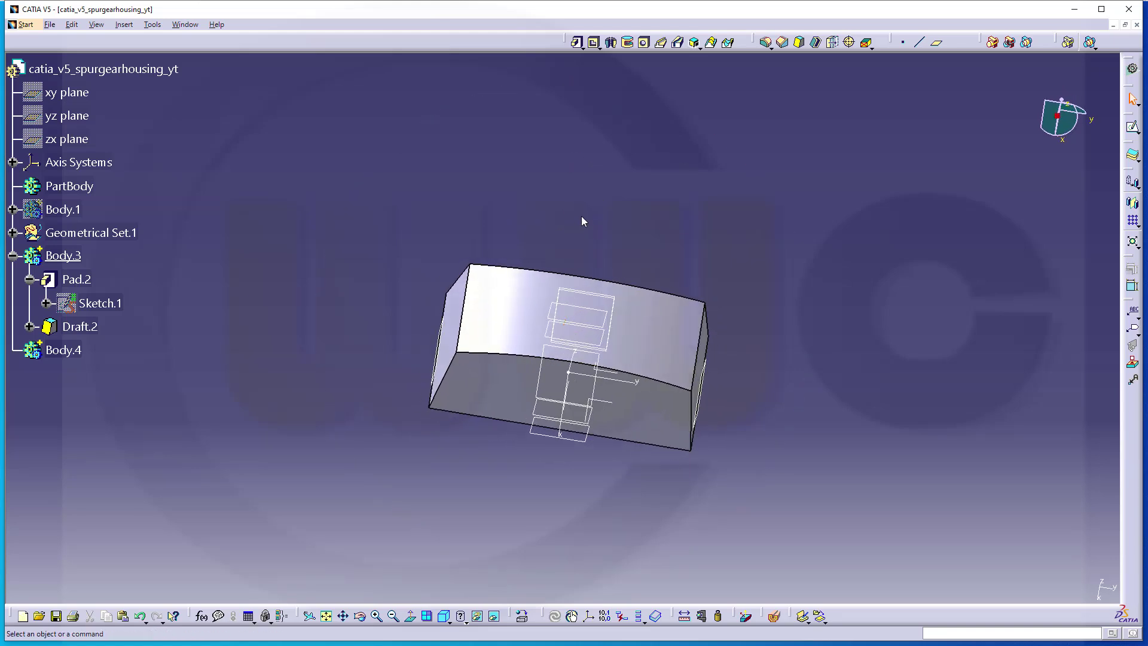
click(765, 41)
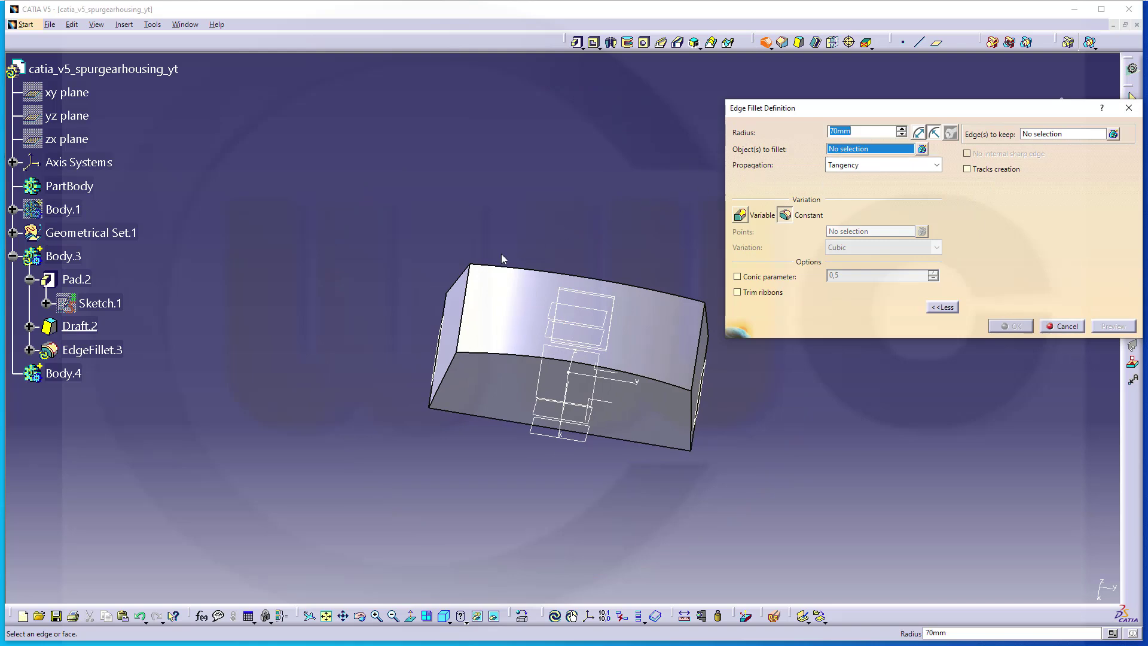
click(469, 310)
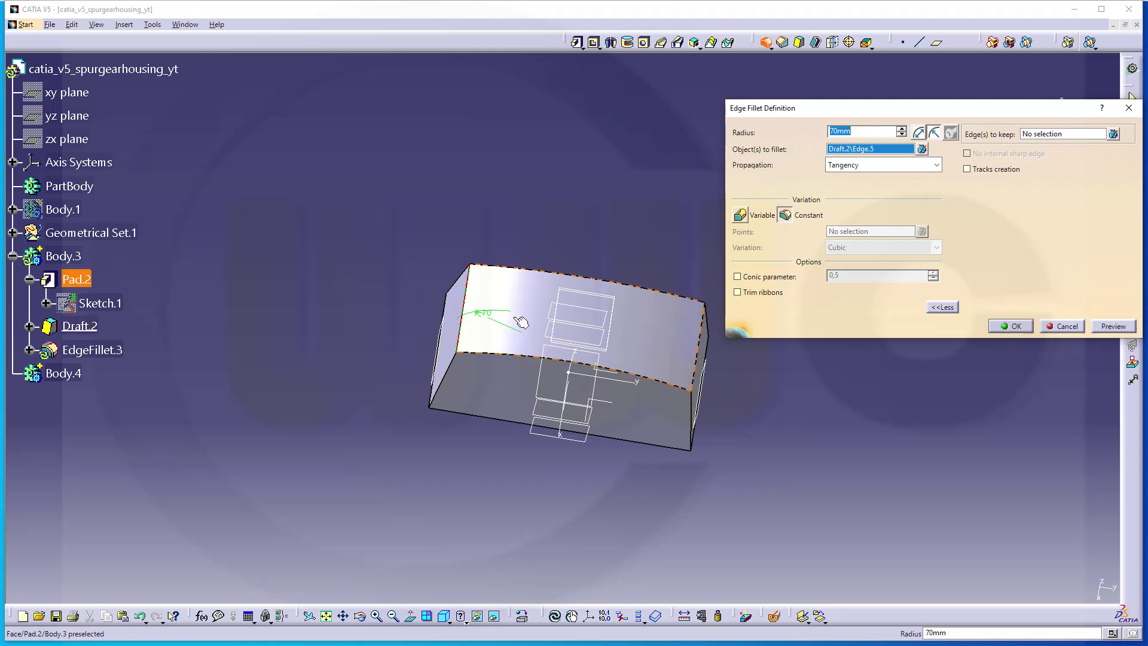
click(704, 353)
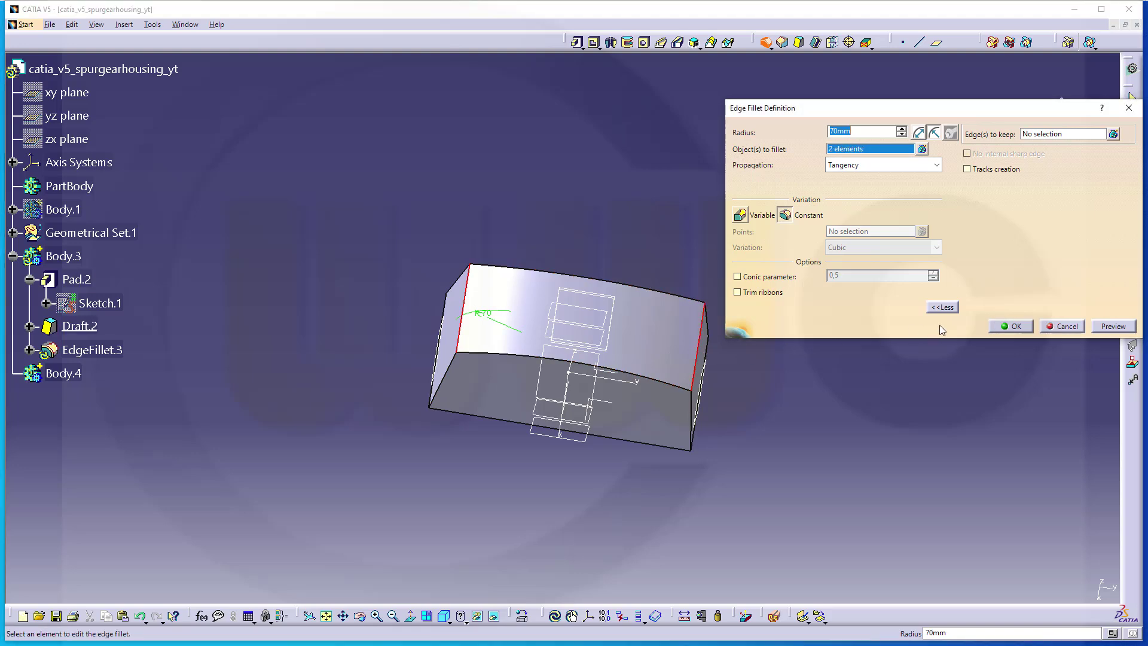
click(1012, 327)
middle_drag(861, 317, 732, 155)
Round the front curved edge and upper arc edge with a 20mm fillet
click(691, 97)
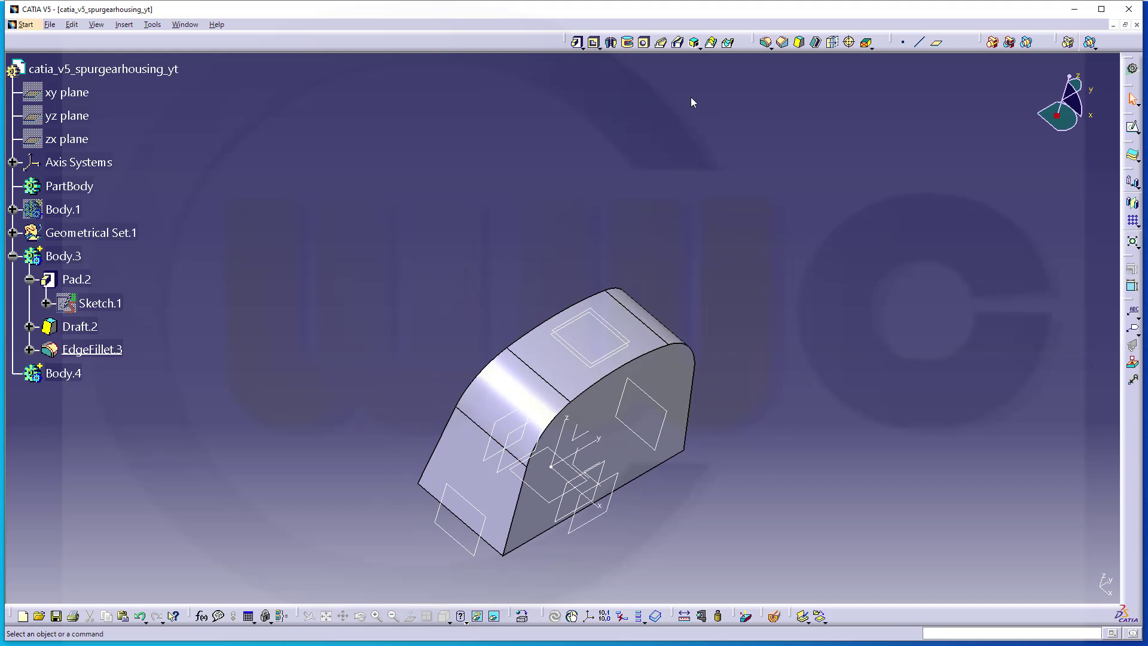
click(765, 43)
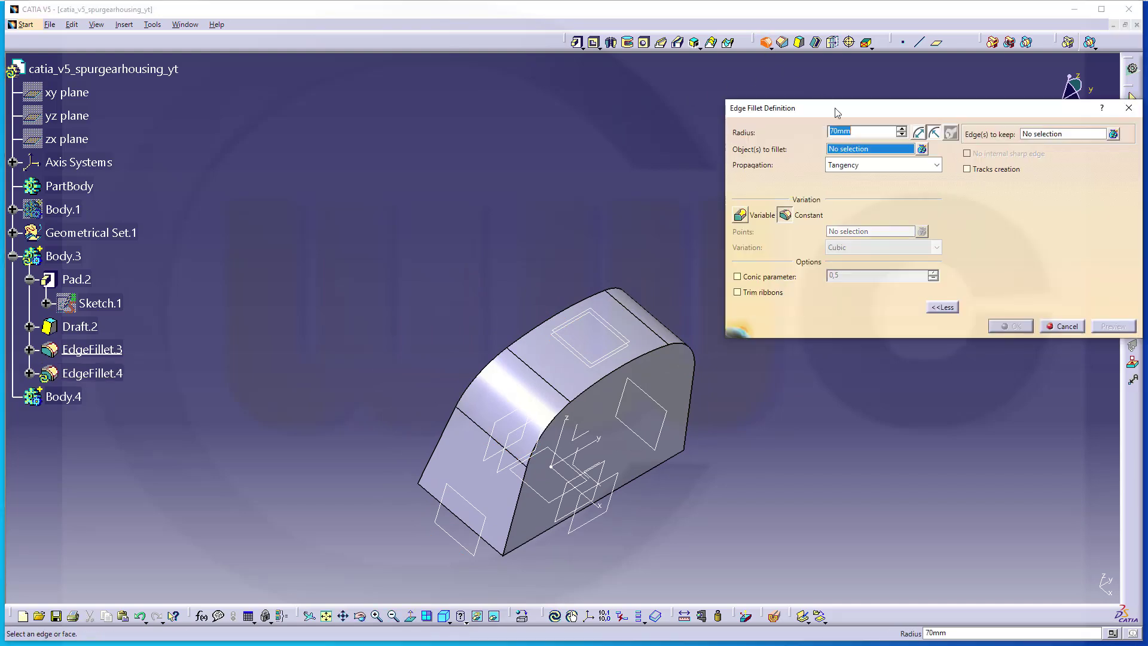
text(20)
click(556, 412)
click(526, 336)
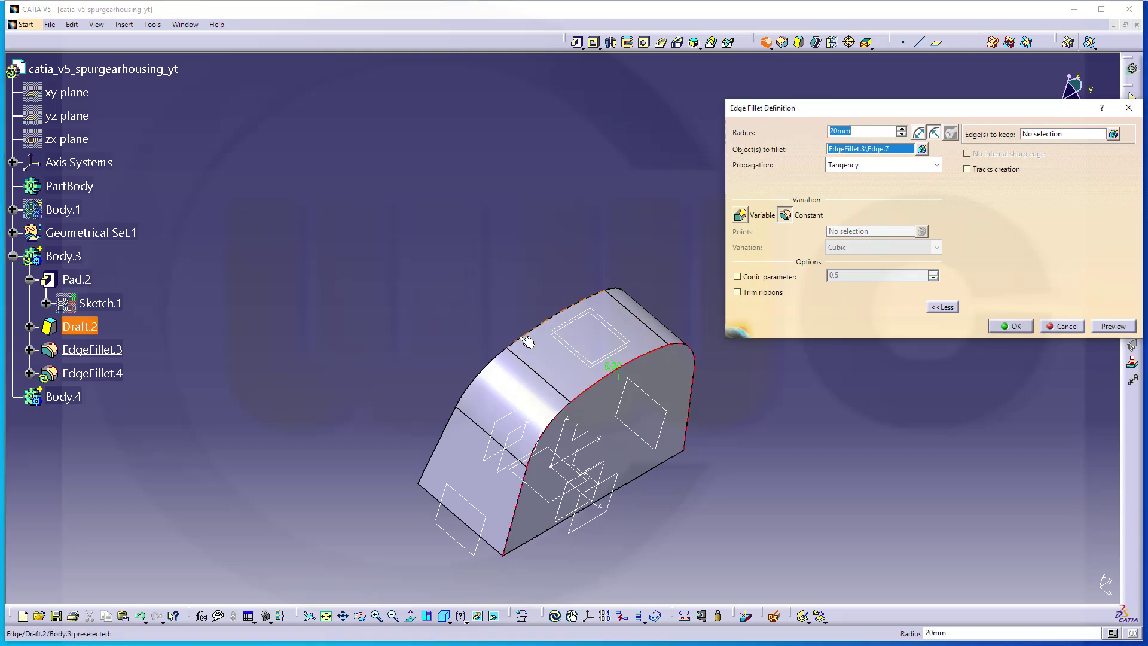
click(1006, 327)
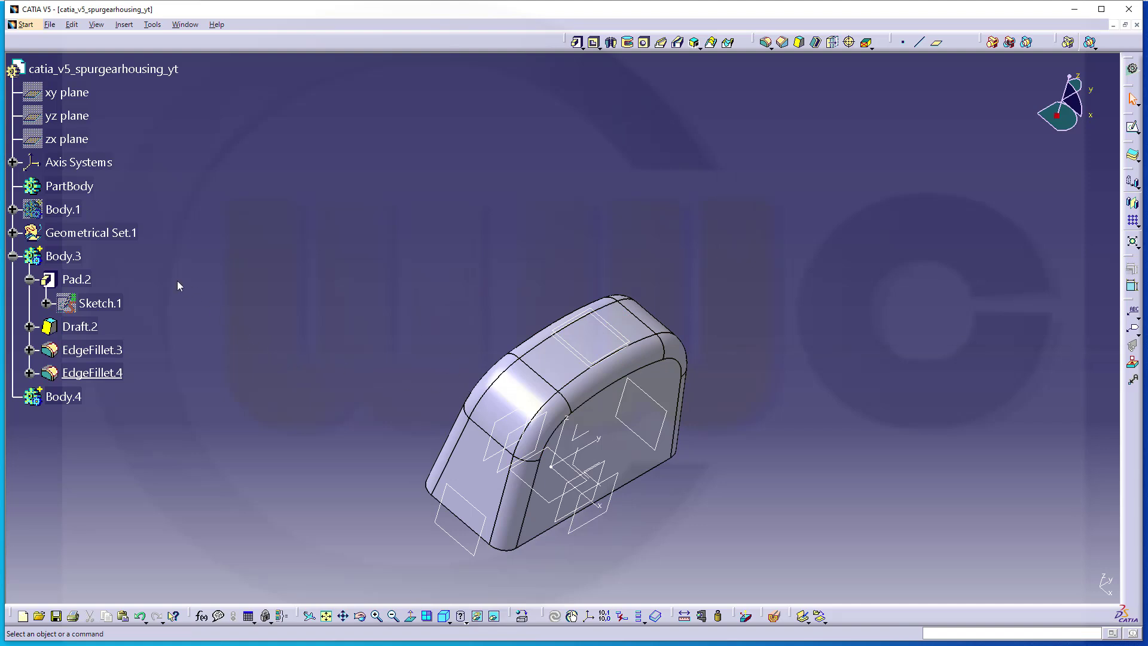
Define Body.1 as the in-work object and hide Body.3
click(54, 209)
right_click(51, 208)
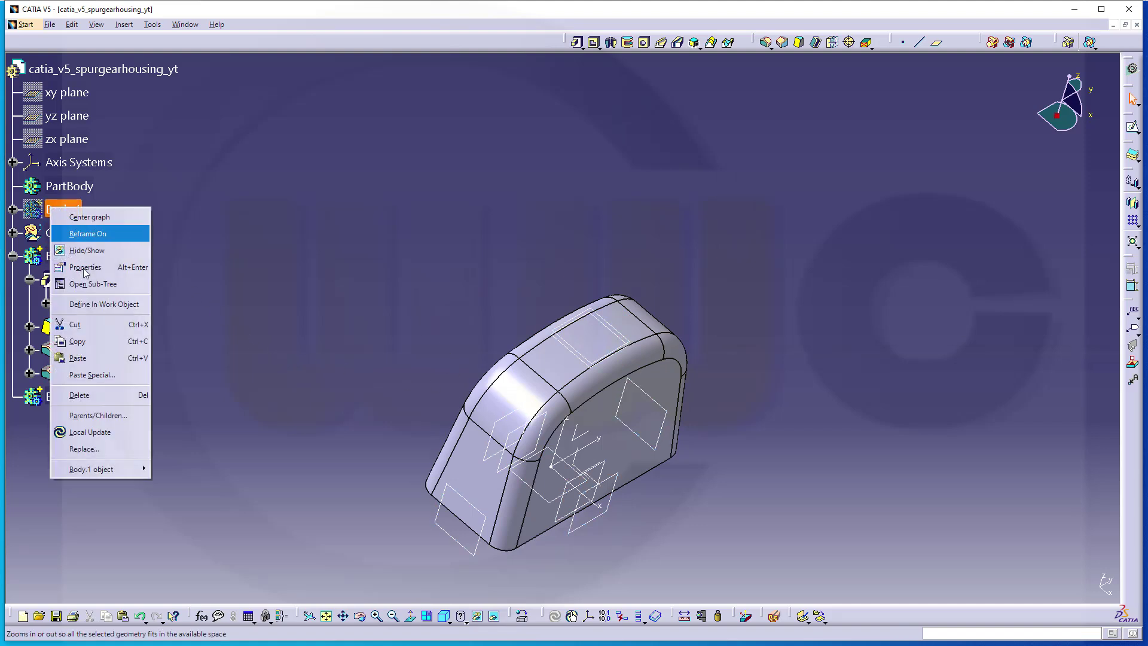
click(95, 304)
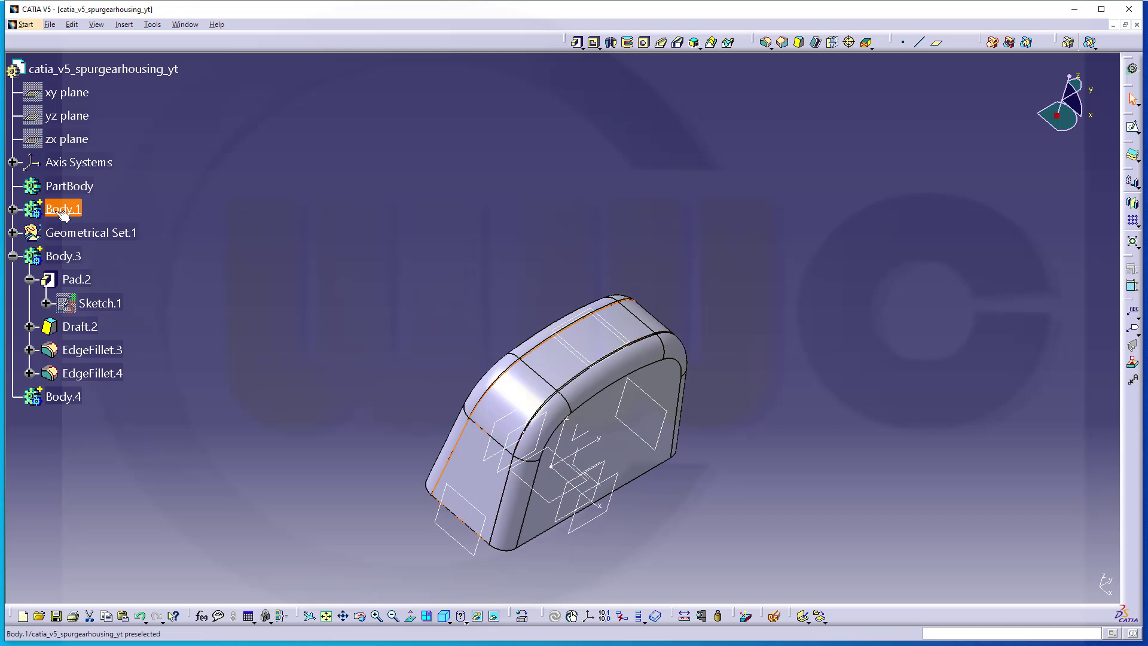
right_click(55, 257)
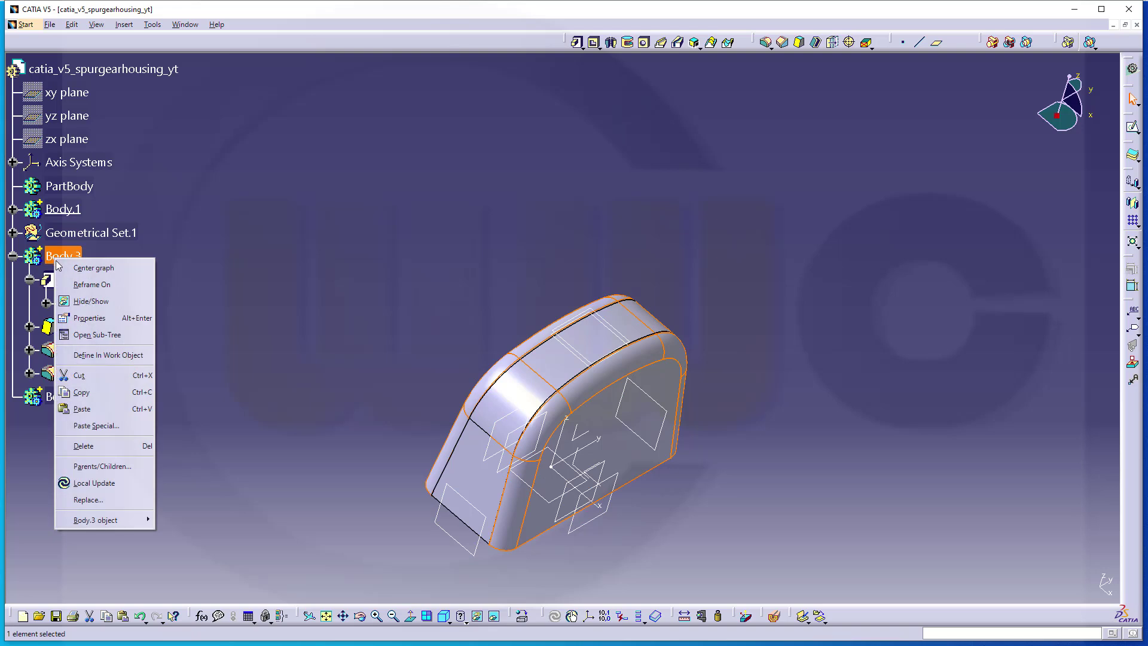
click(89, 300)
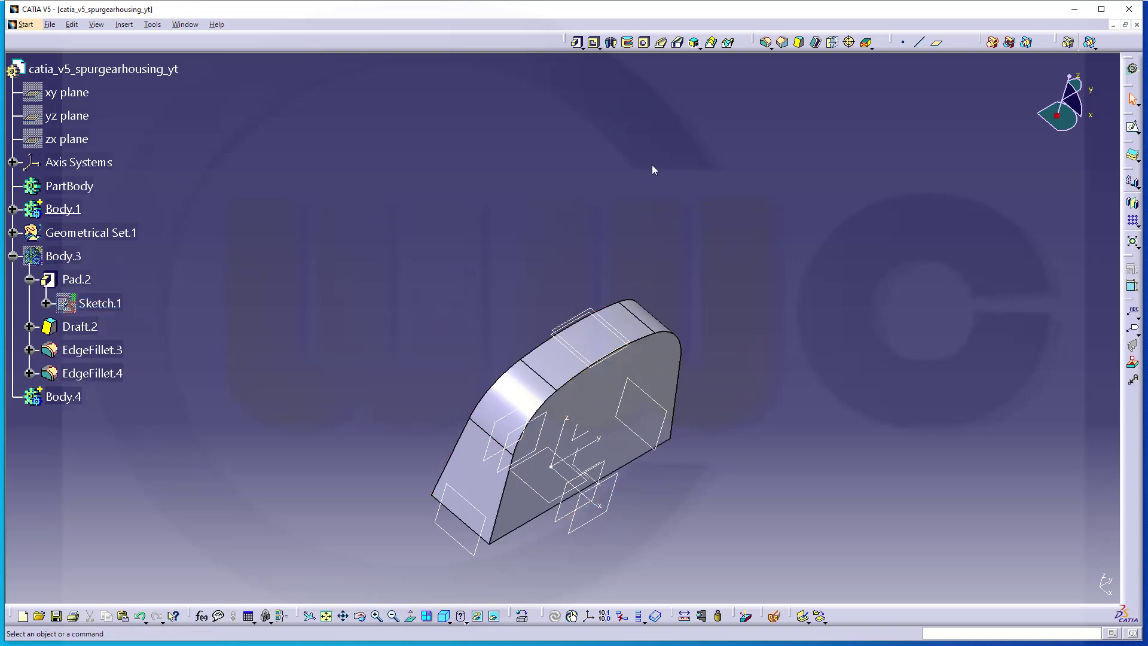
Round the front curved edge and upper edge with a 5mm fillet
click(765, 42)
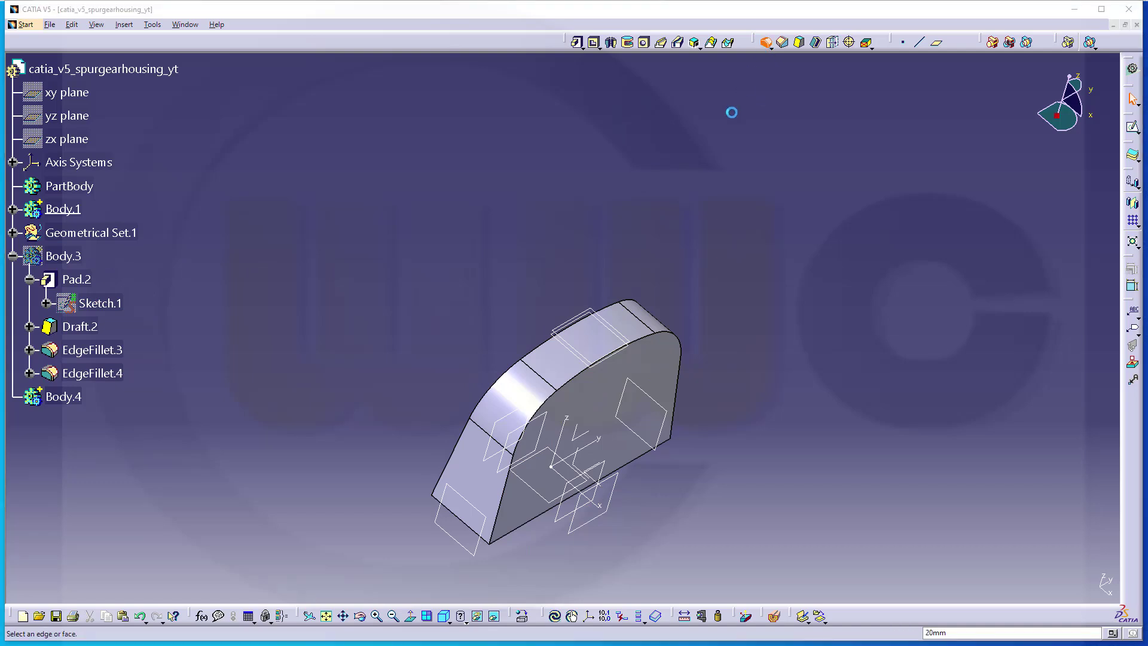
text(5mm)
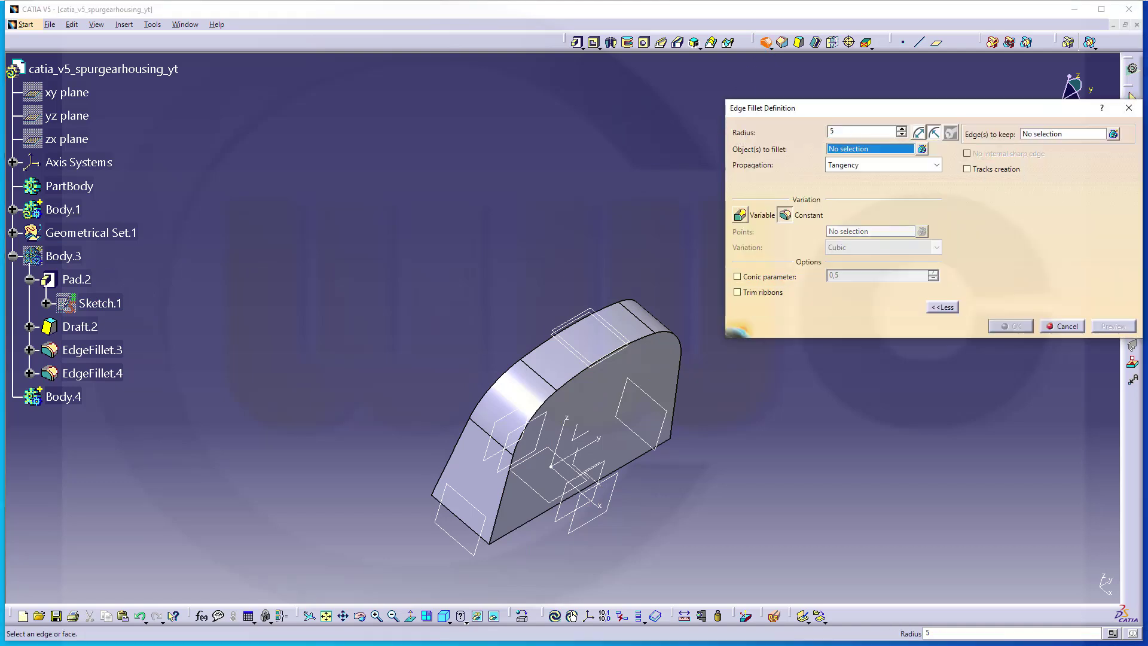
click(546, 406)
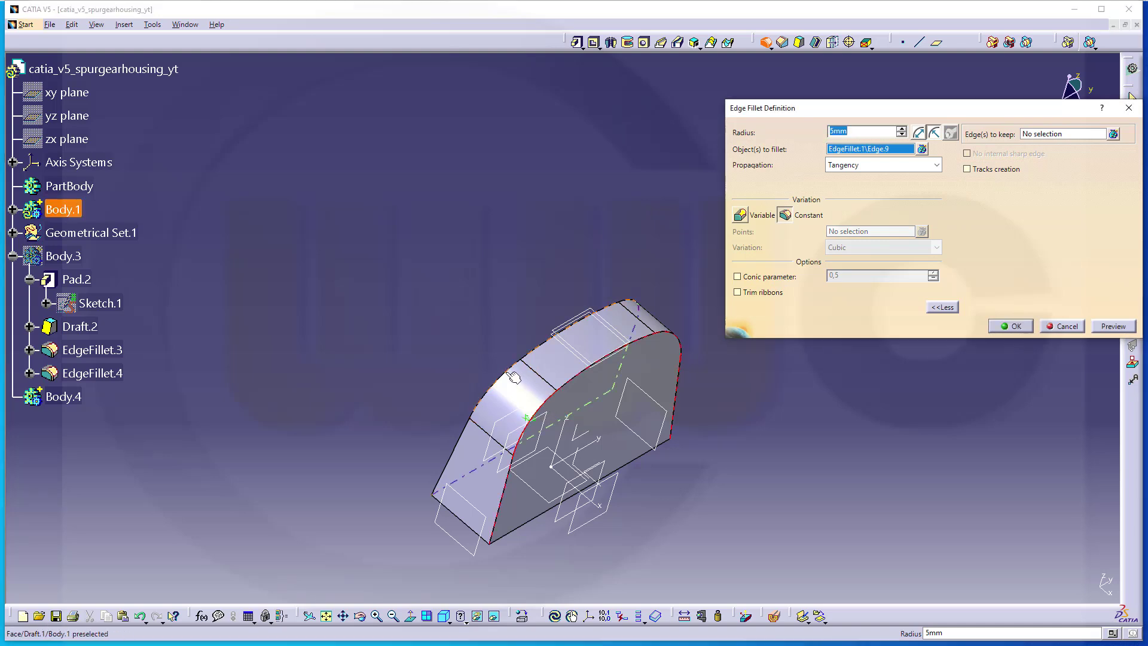
click(512, 378)
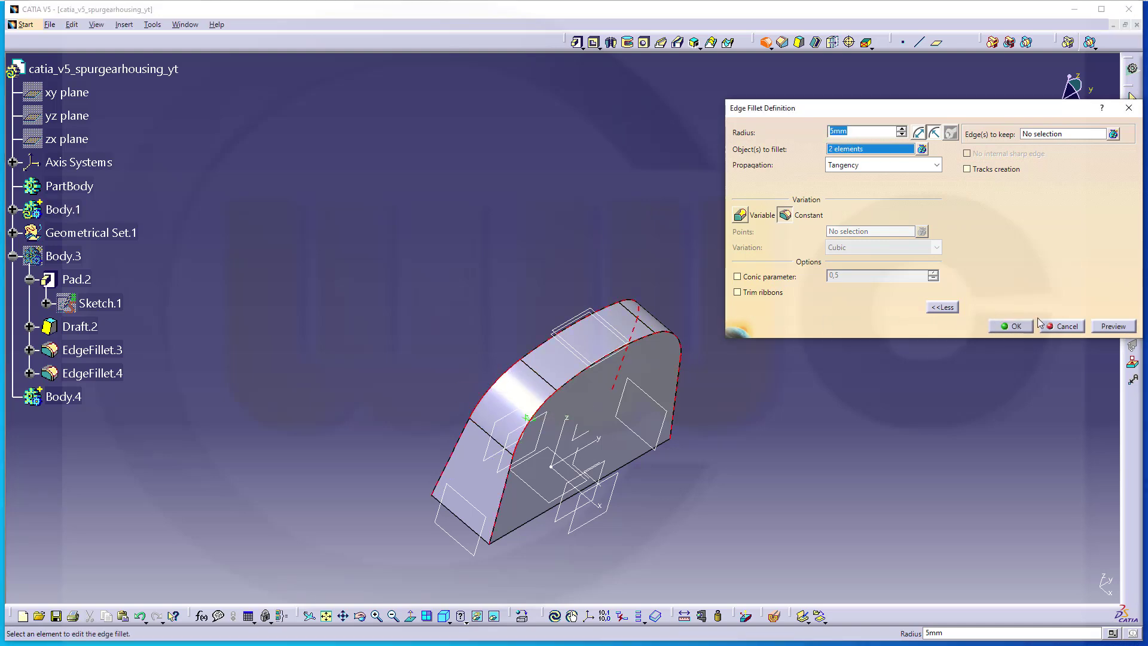
click(1013, 327)
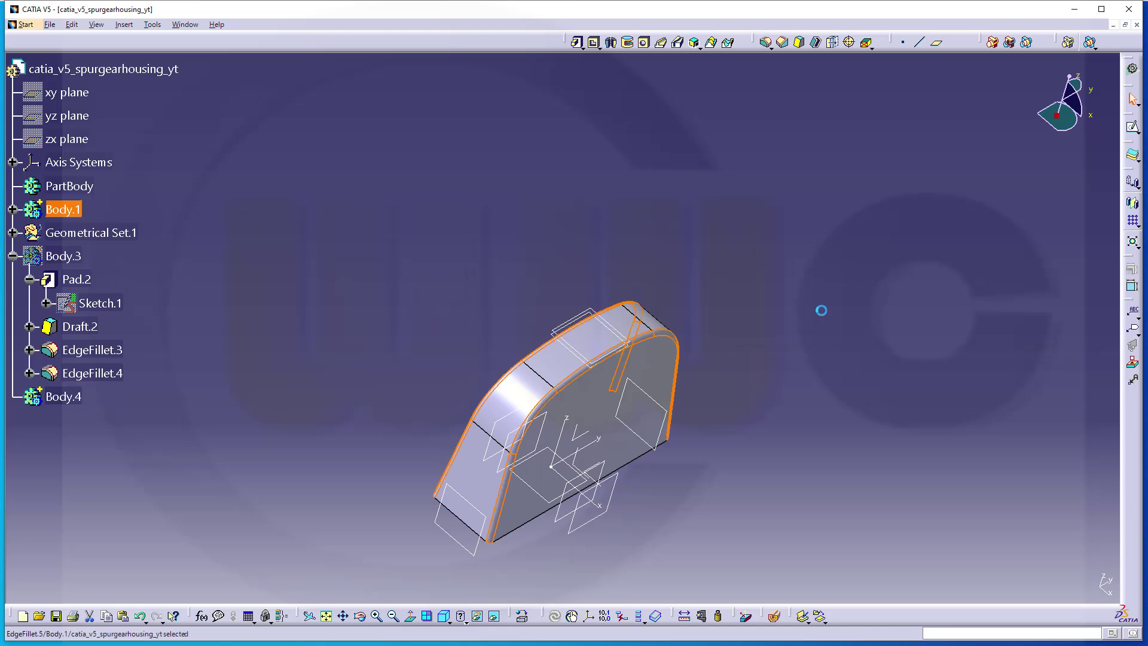
click(498, 233)
middle_drag(494, 259, 677, 428)
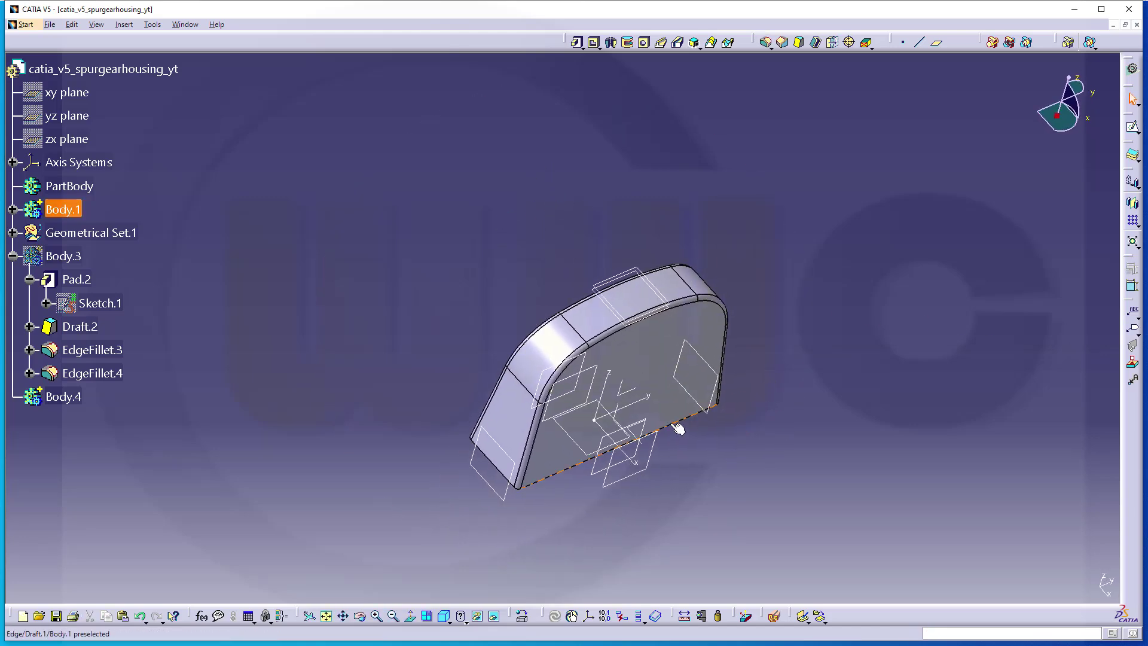
Hide Body.1 and define Body.4 as the in-work object
click(63, 209)
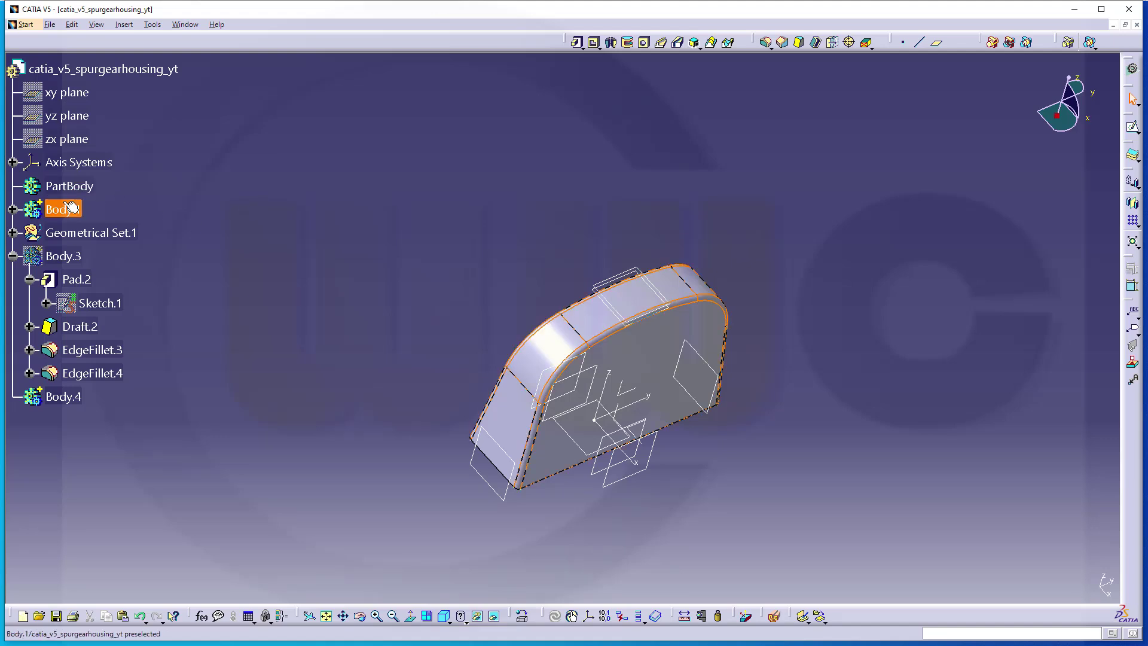
right_click(66, 207)
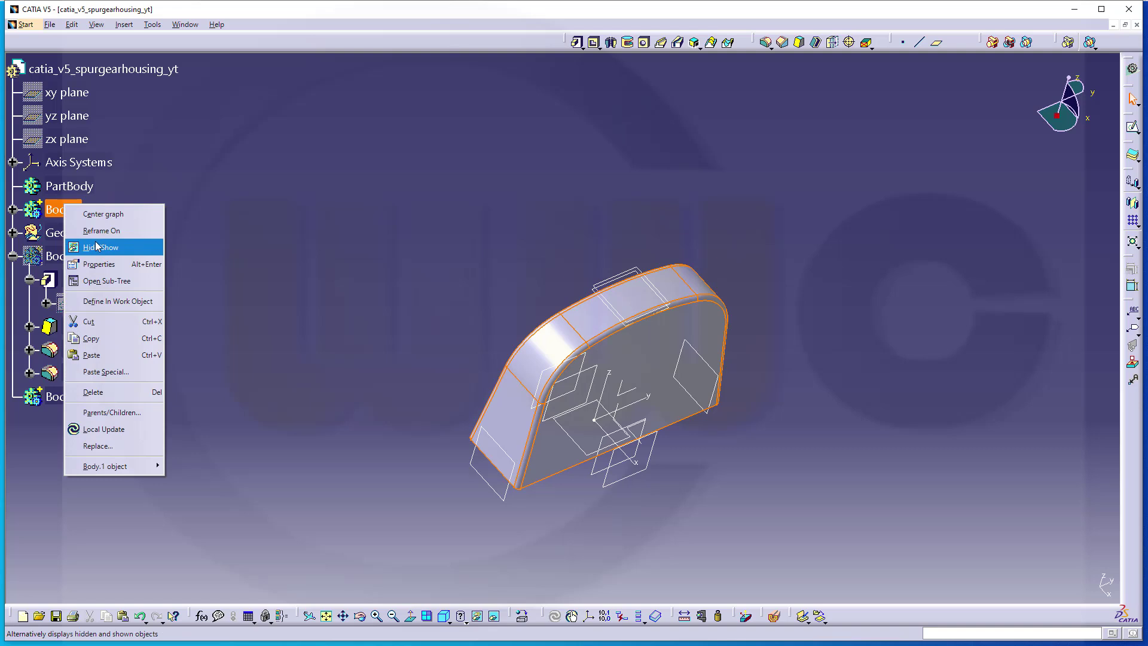
click(97, 246)
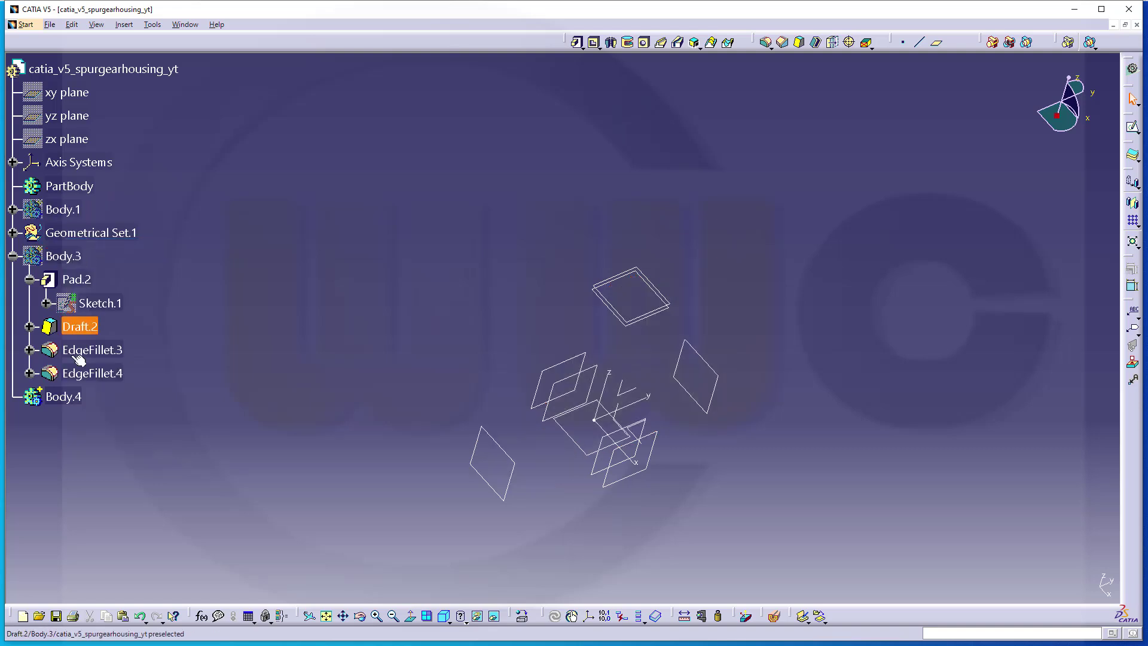
click(62, 396)
right_click(76, 397)
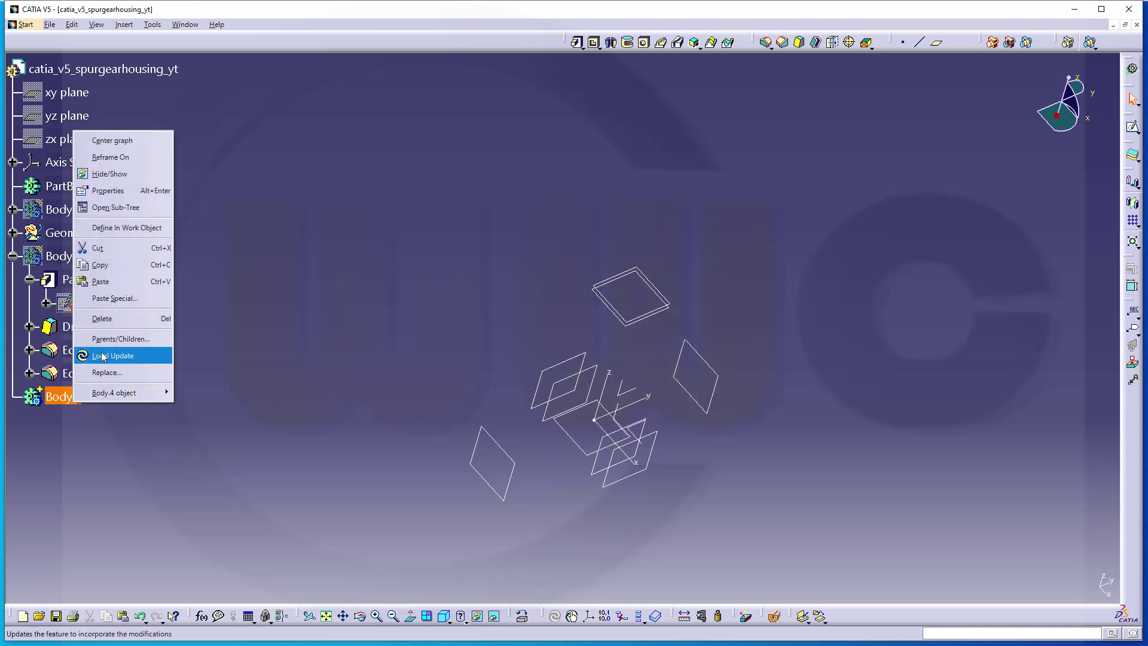
click(139, 227)
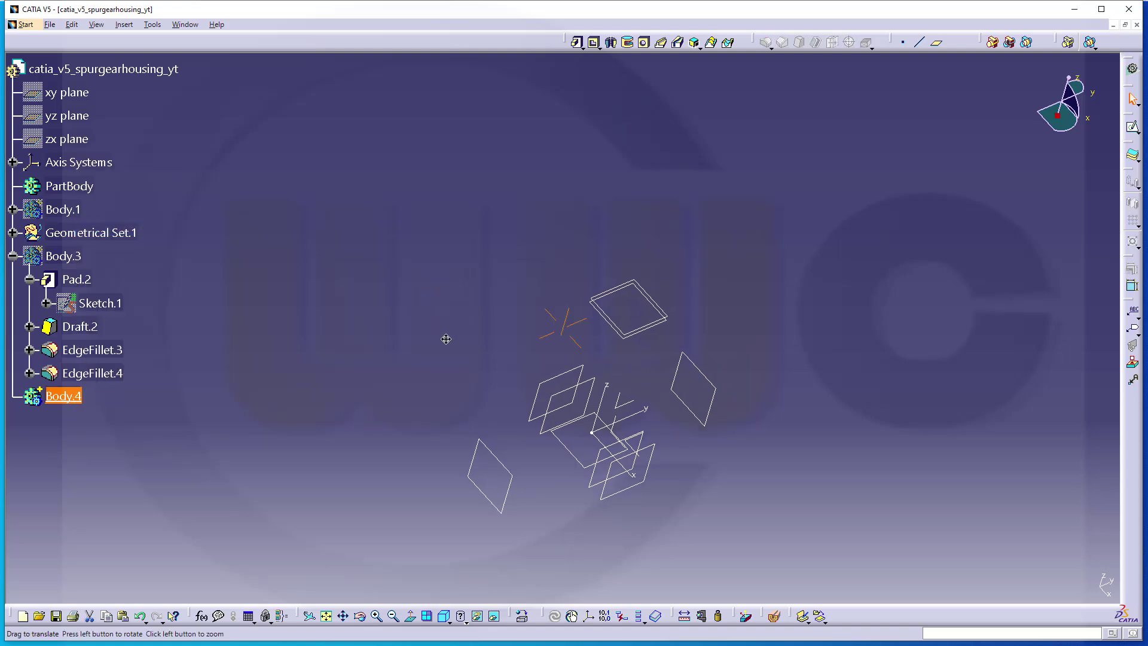
Create a plane offset 62,5 mm from the YZ plane
middle_drag(446, 339, 391, 293)
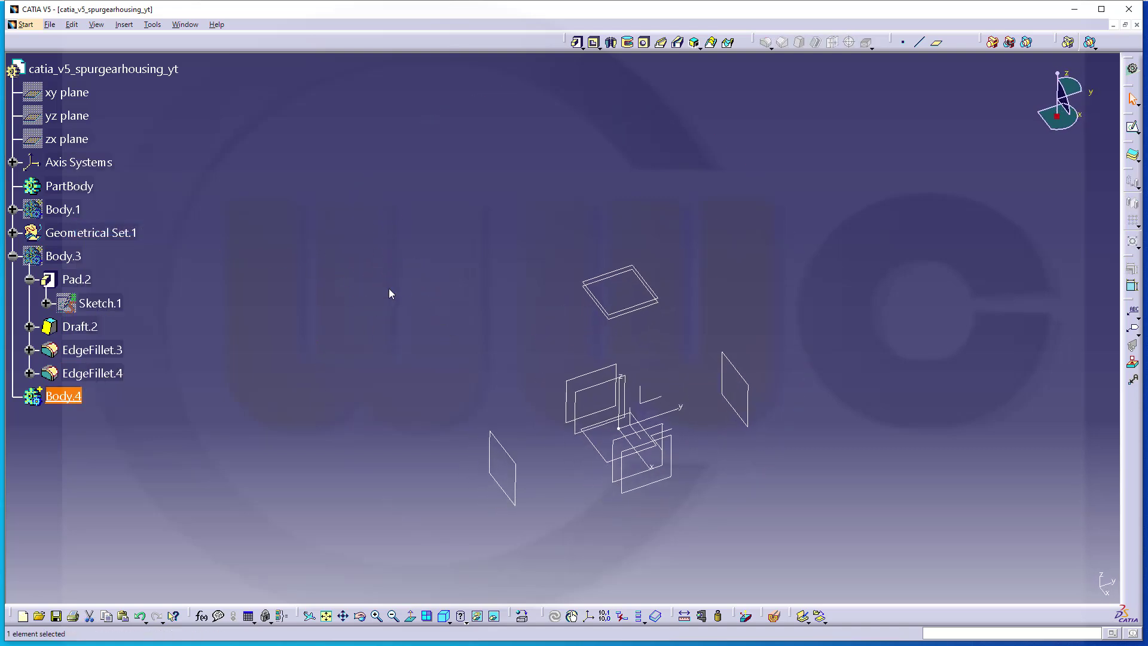
click(936, 43)
click(662, 402)
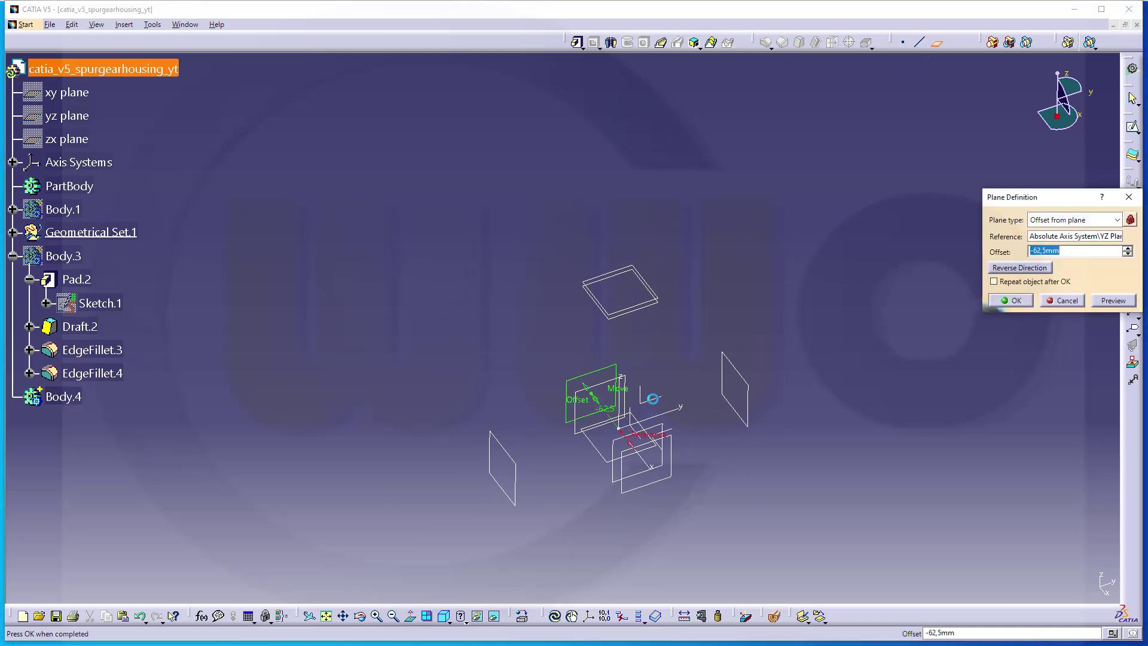
click(1094, 251)
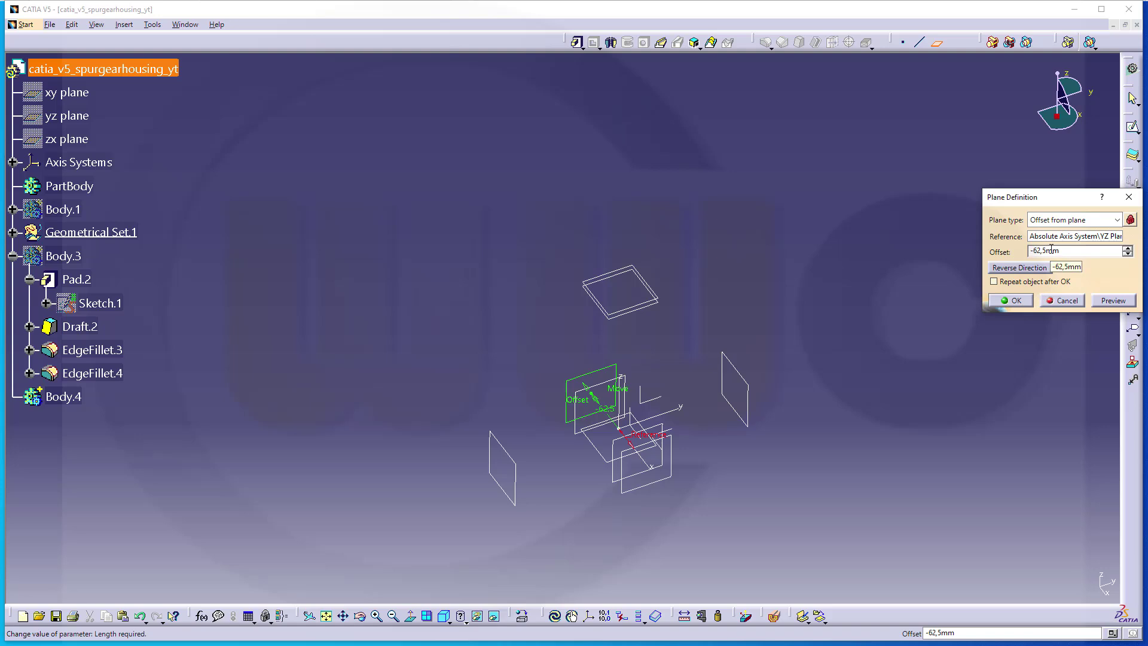
key(Delete)
key(Return)
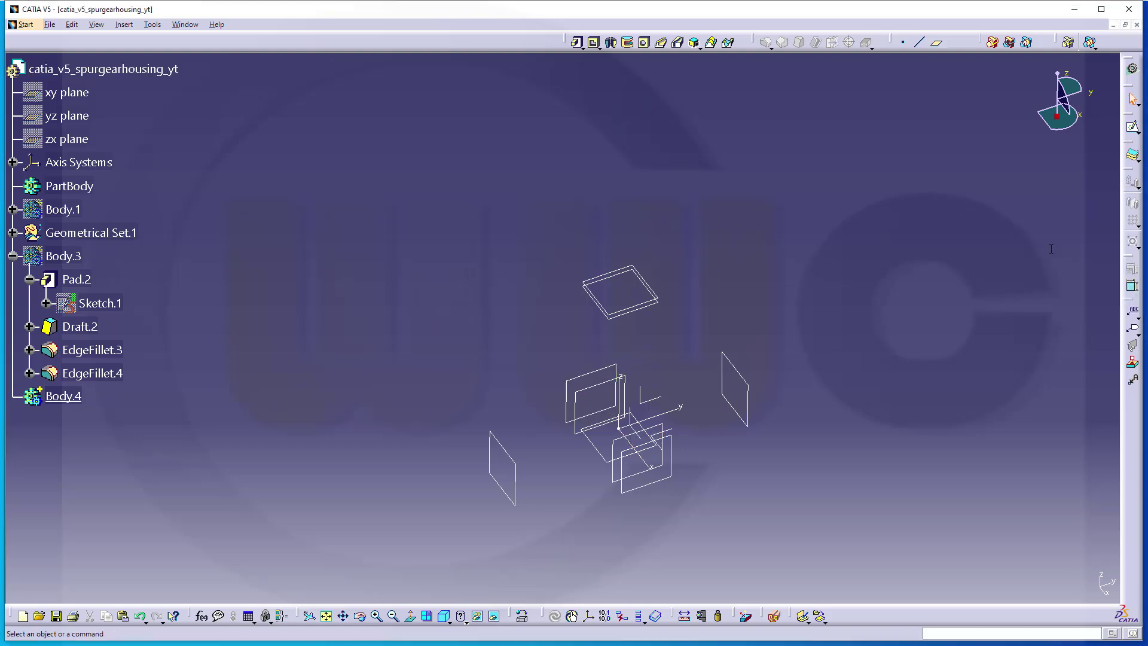
Begin a second YZ offset plane, negating the offset to -62,5 mm
click(936, 43)
click(660, 393)
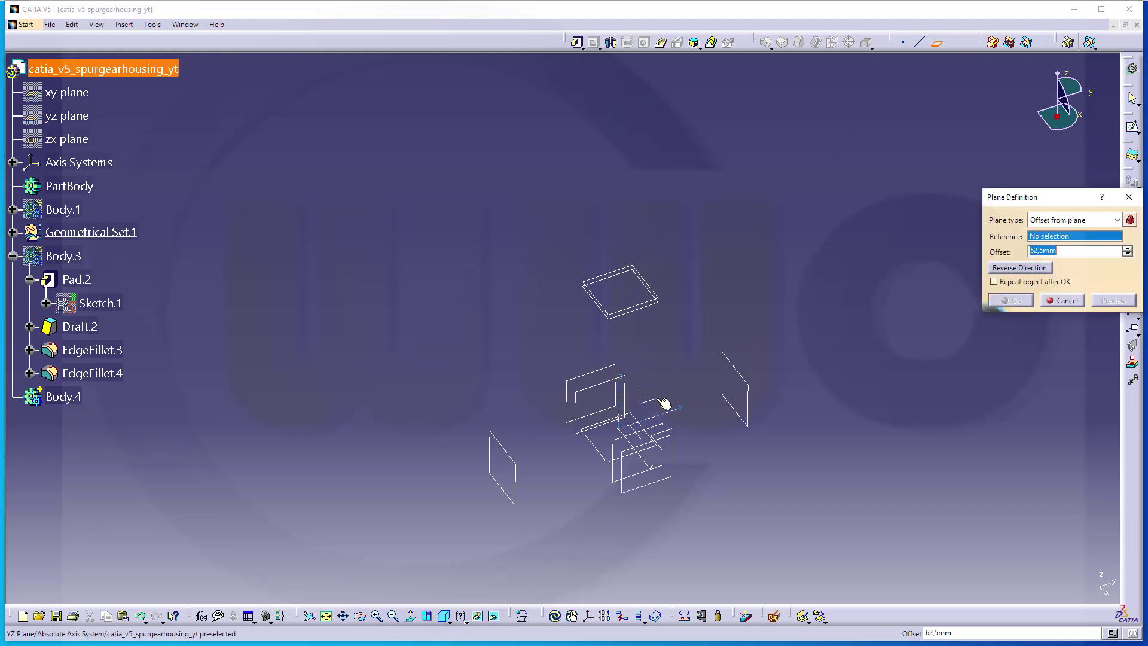
click(1071, 248)
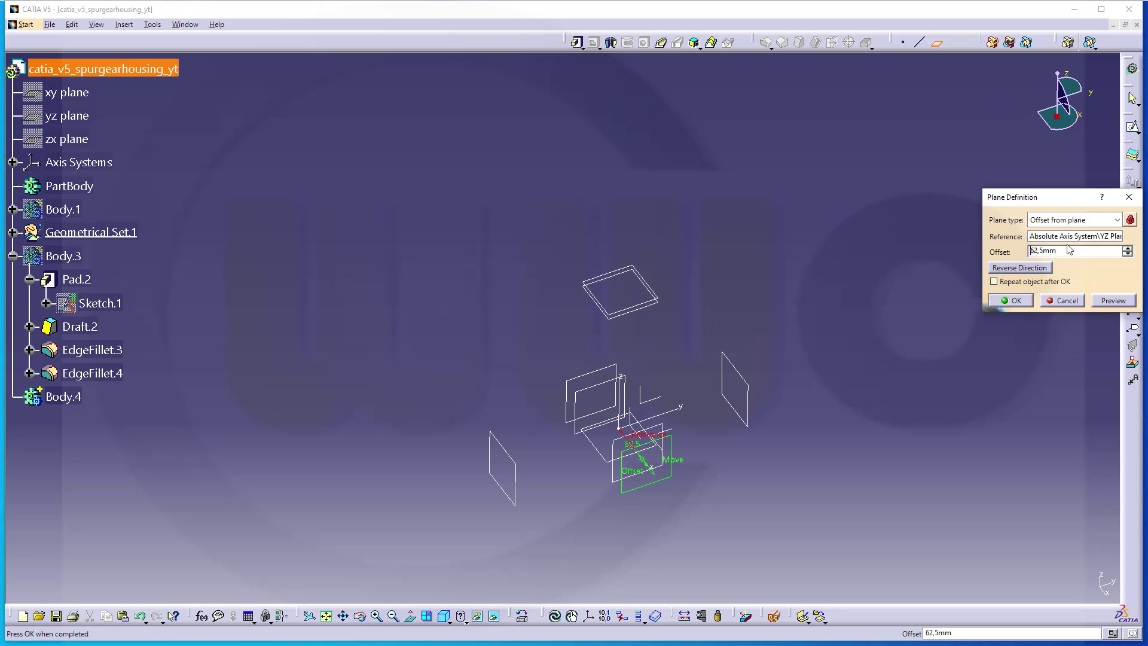
text(-)
Finish the -62,5 mm plane, then draw a rectangle in a new sketch on the yz plane
click(1010, 302)
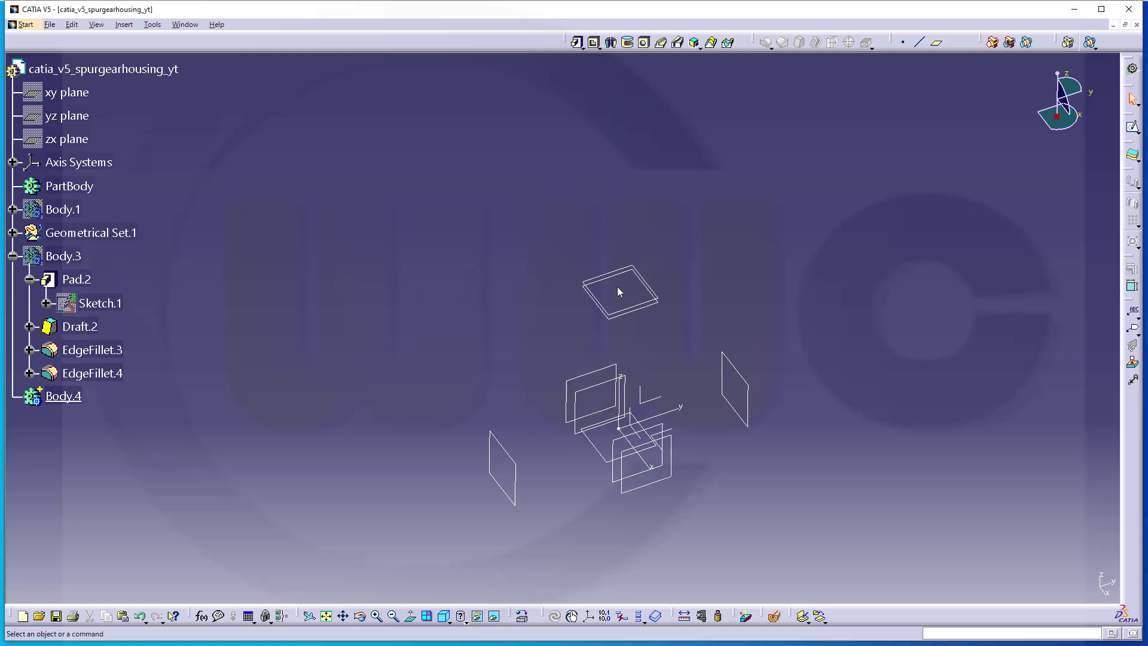
click(1133, 127)
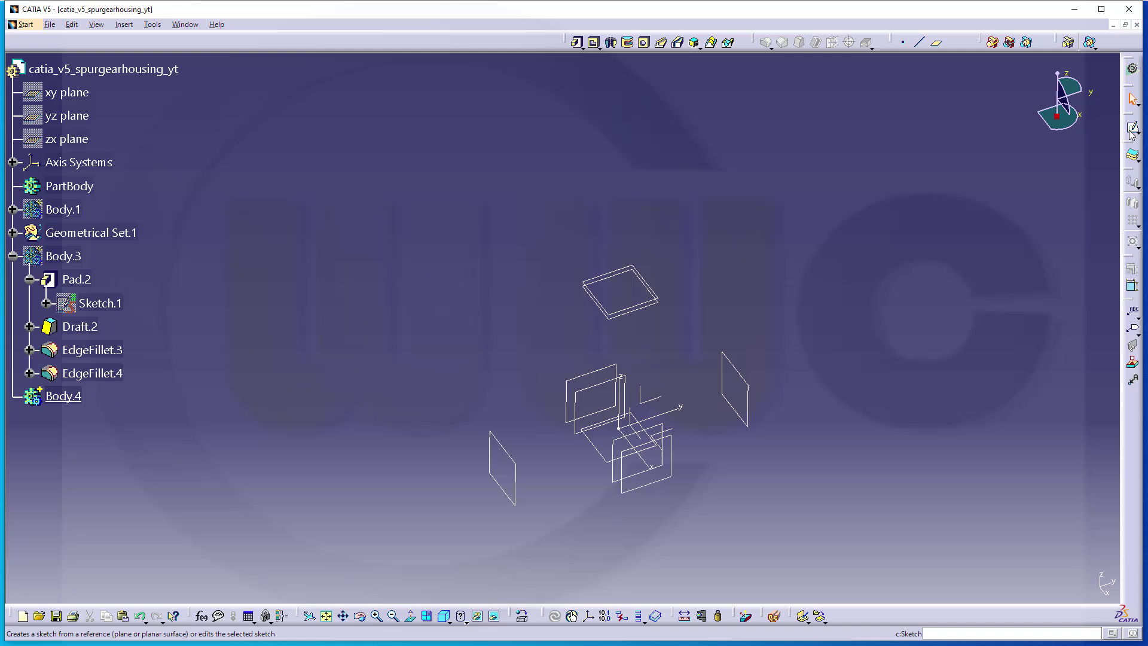
click(669, 403)
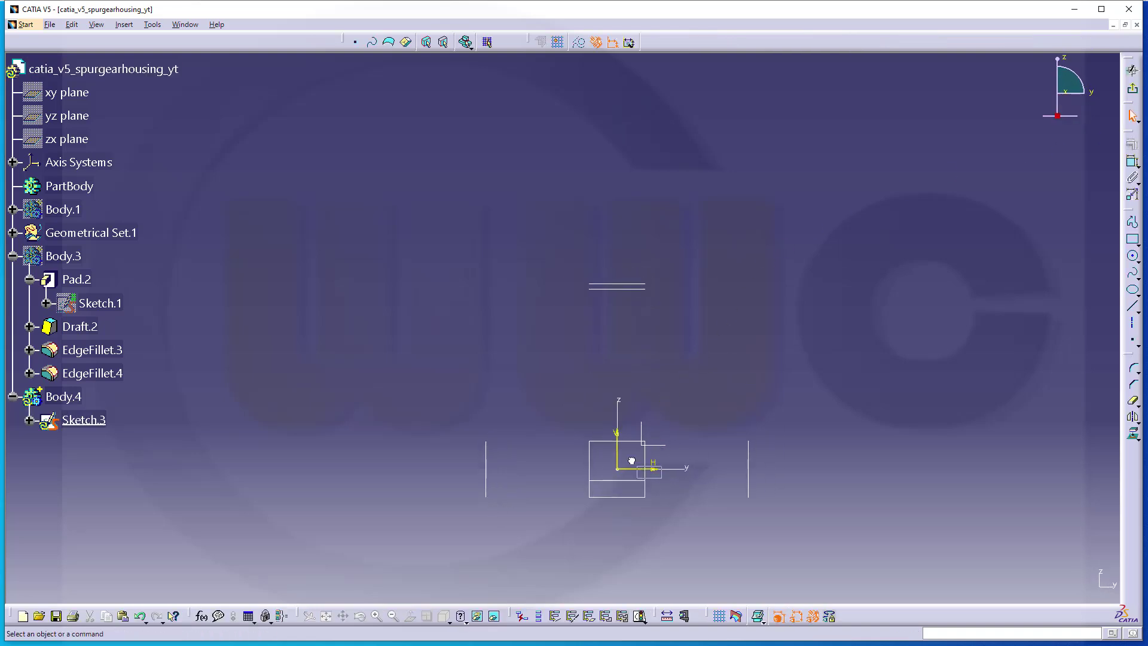
click(617, 460)
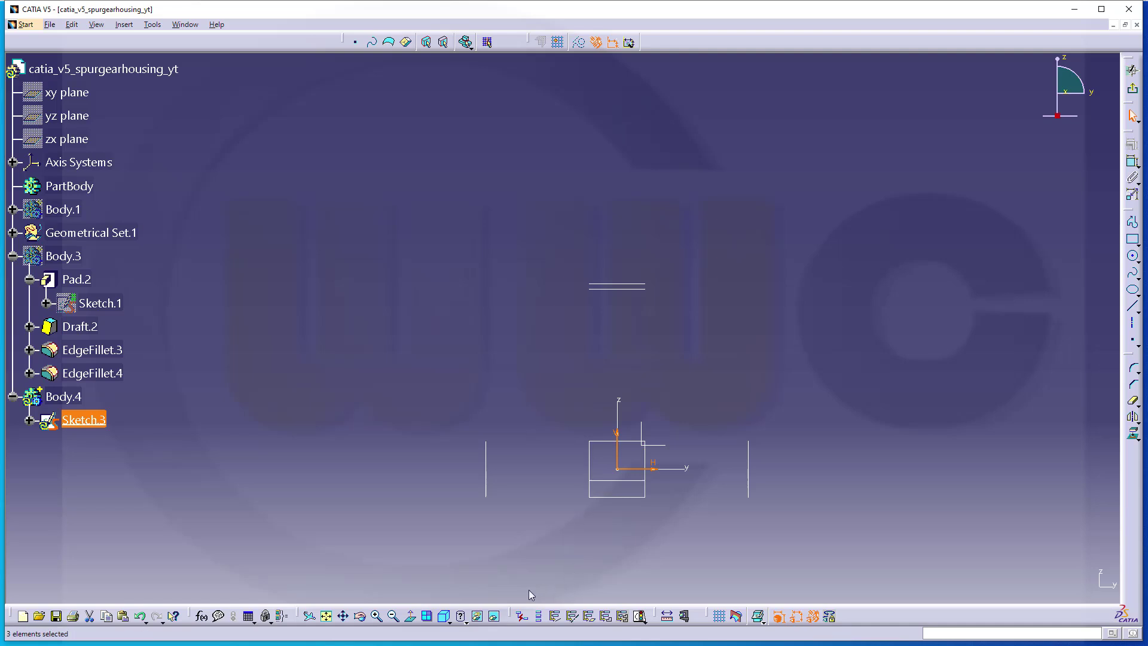
click(583, 446)
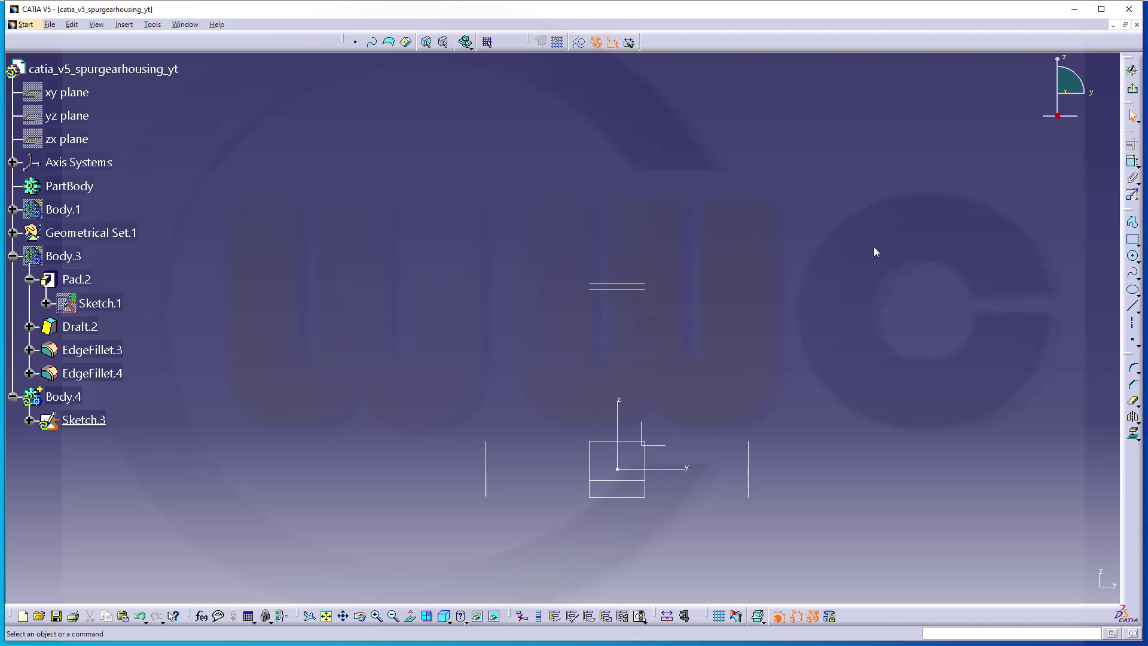
click(1132, 238)
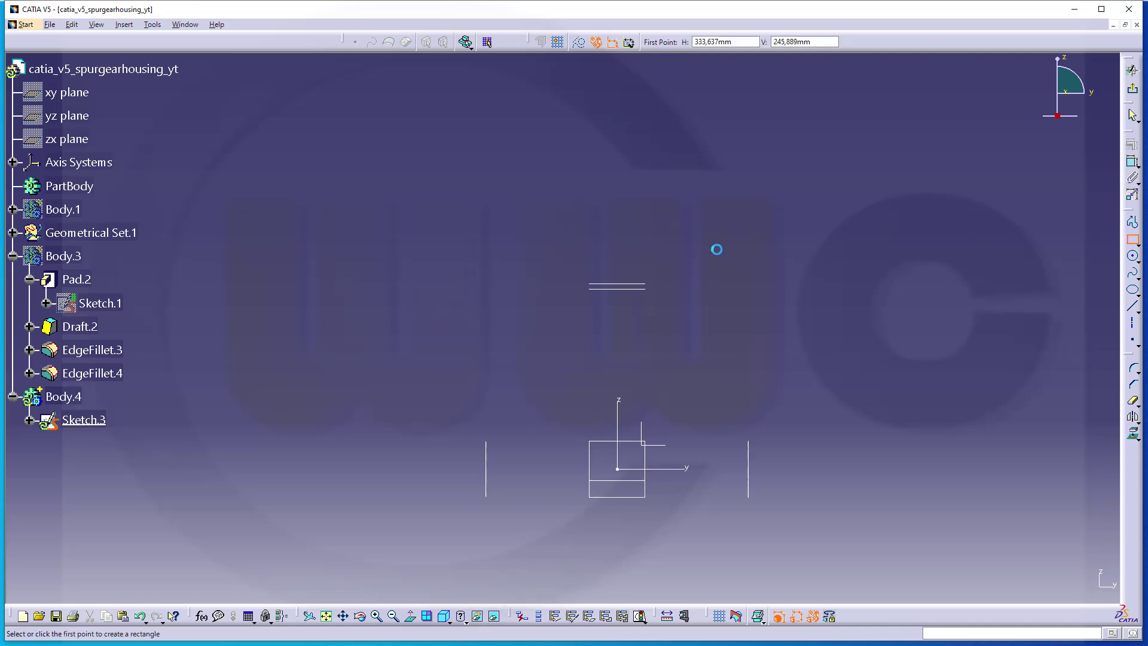
click(519, 261)
click(555, 548)
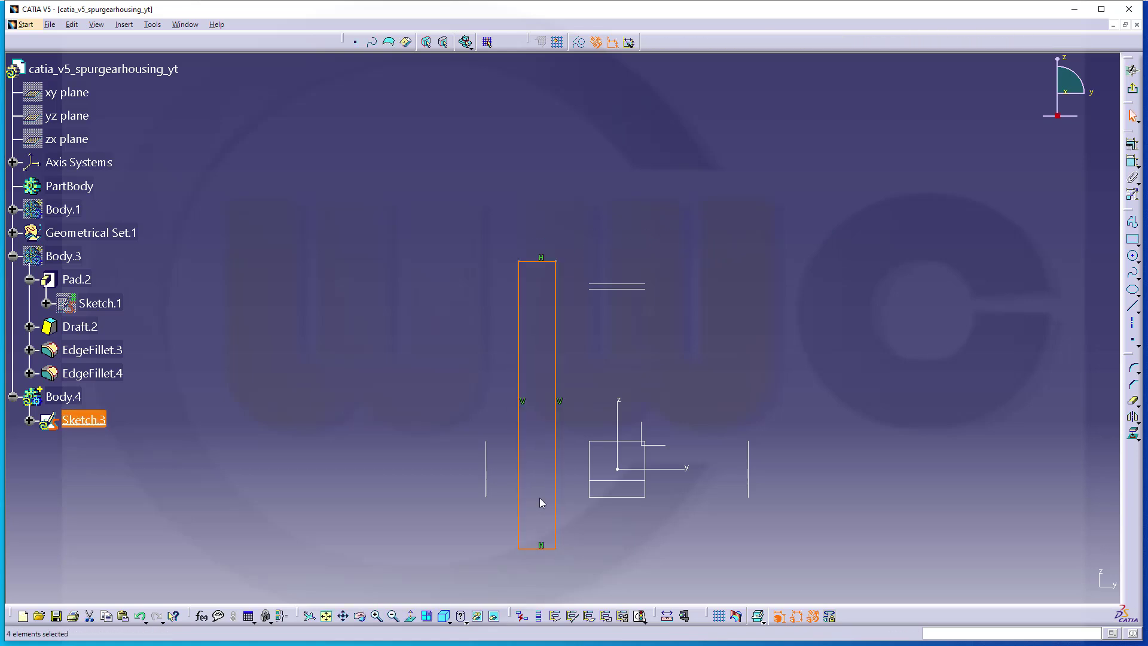
click(417, 348)
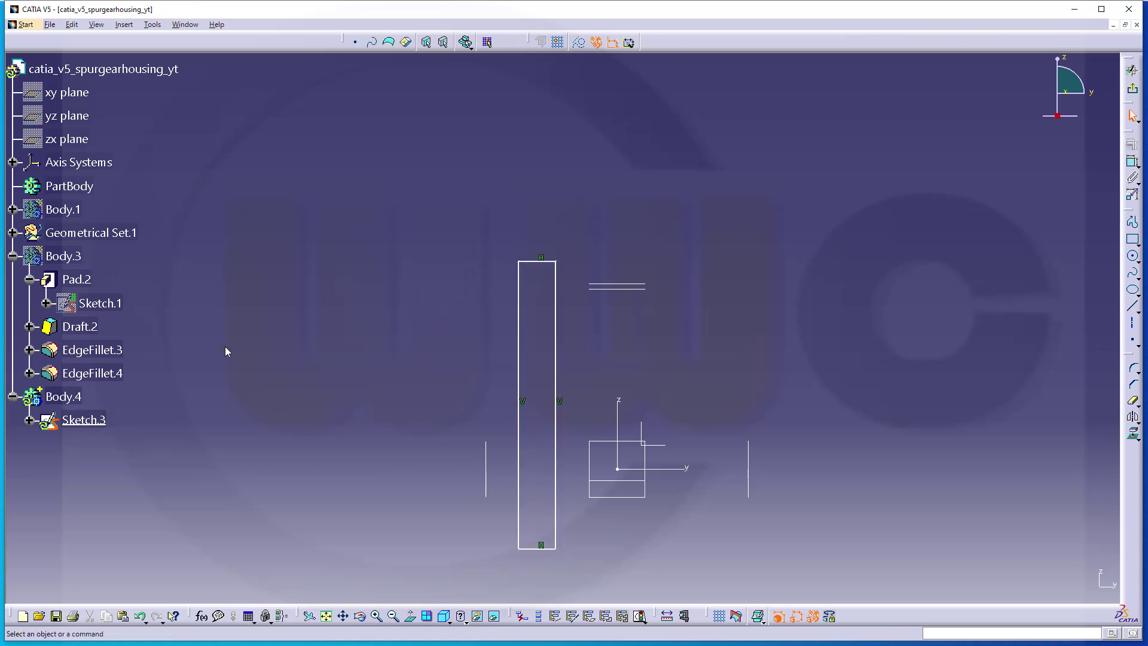
Delete the rectangle's four parallelism constraints from Sketch.3
click(29, 421)
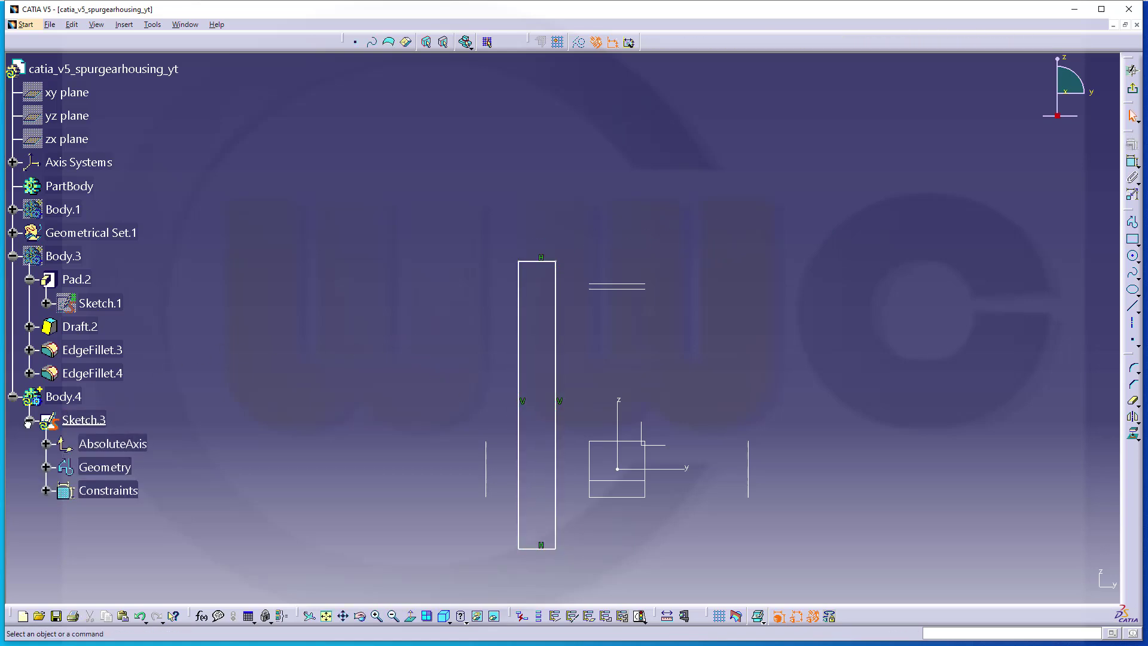
click(46, 490)
click(127, 514)
shift+click(144, 581)
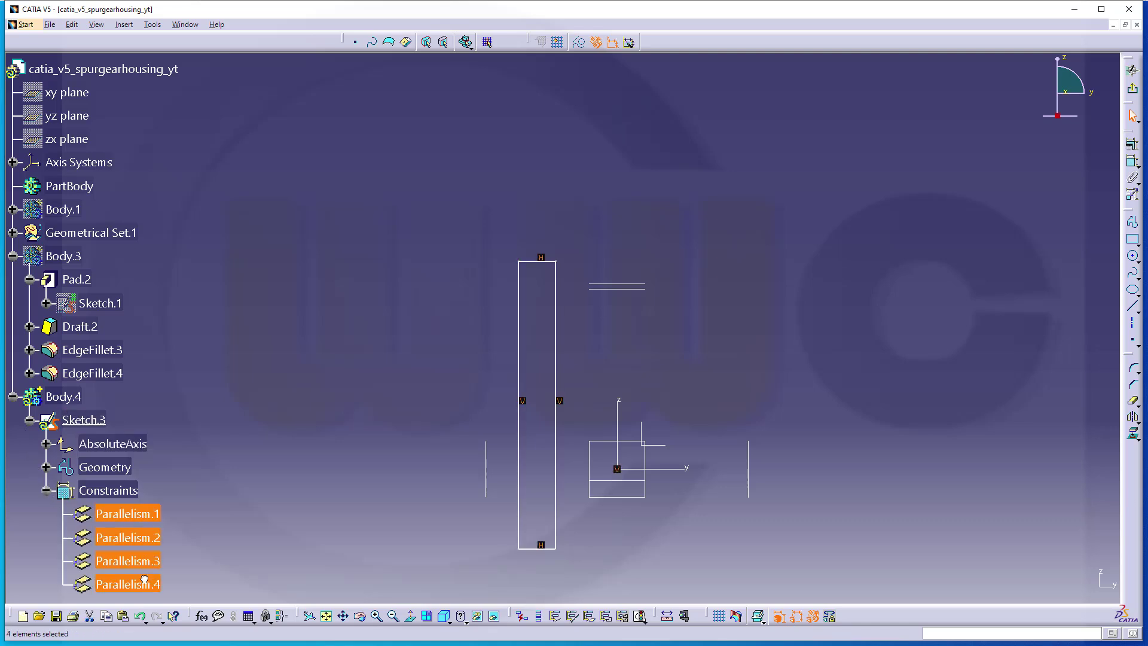
key(Delete)
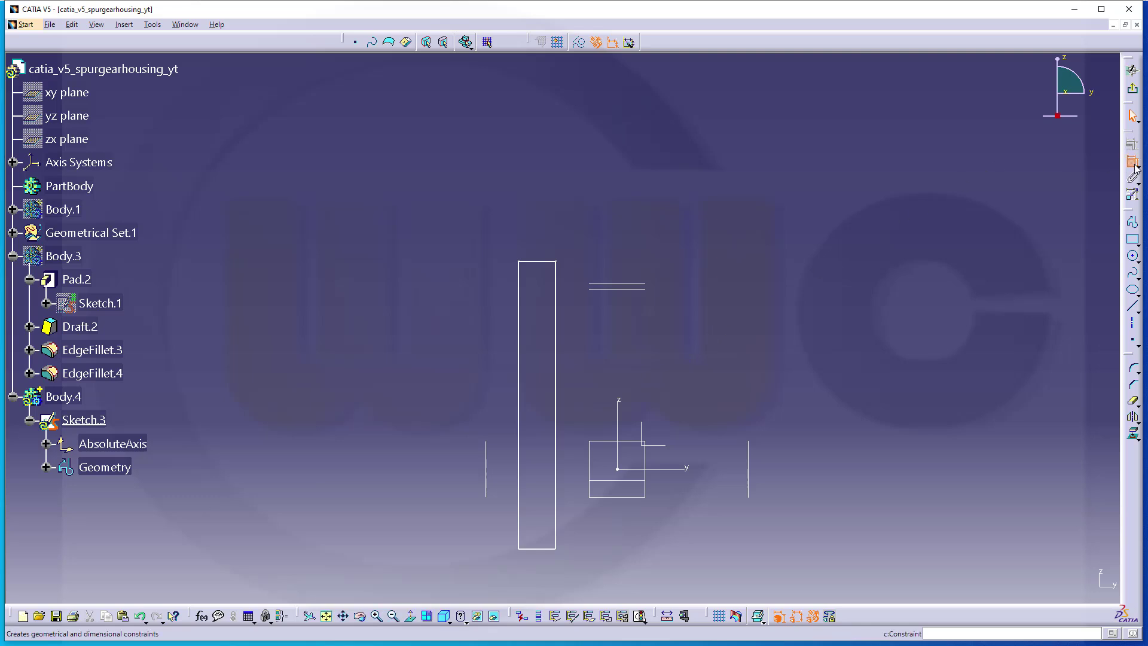
Make the rectangle's top edge coincide with the housing top and its bottom edge with the axis
click(530, 266)
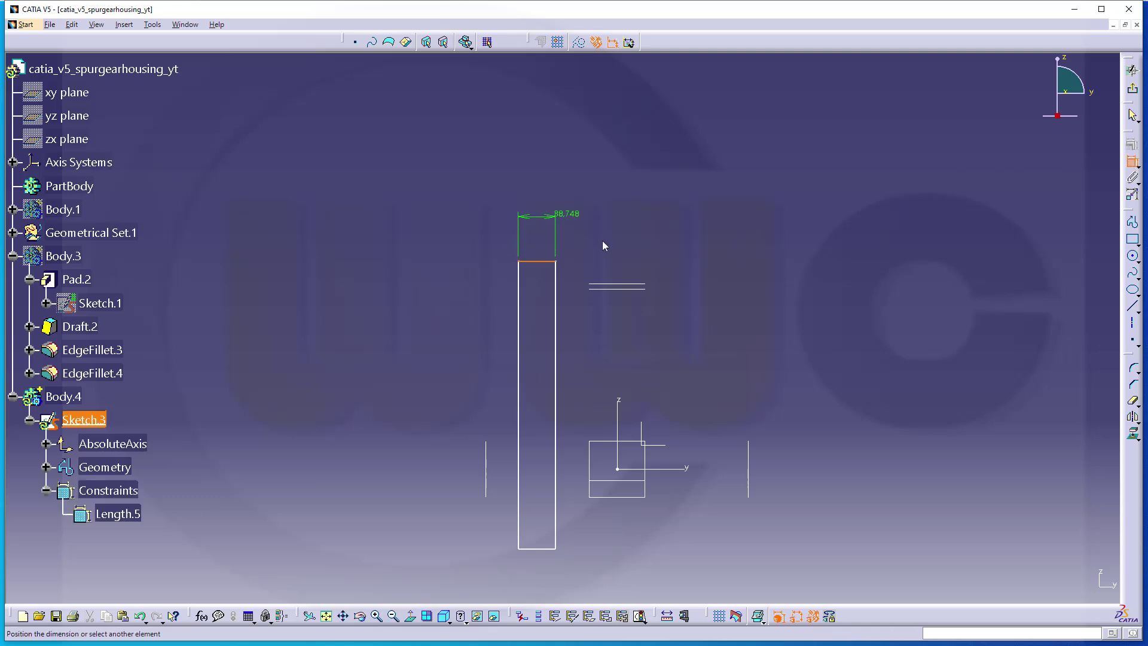
click(625, 290)
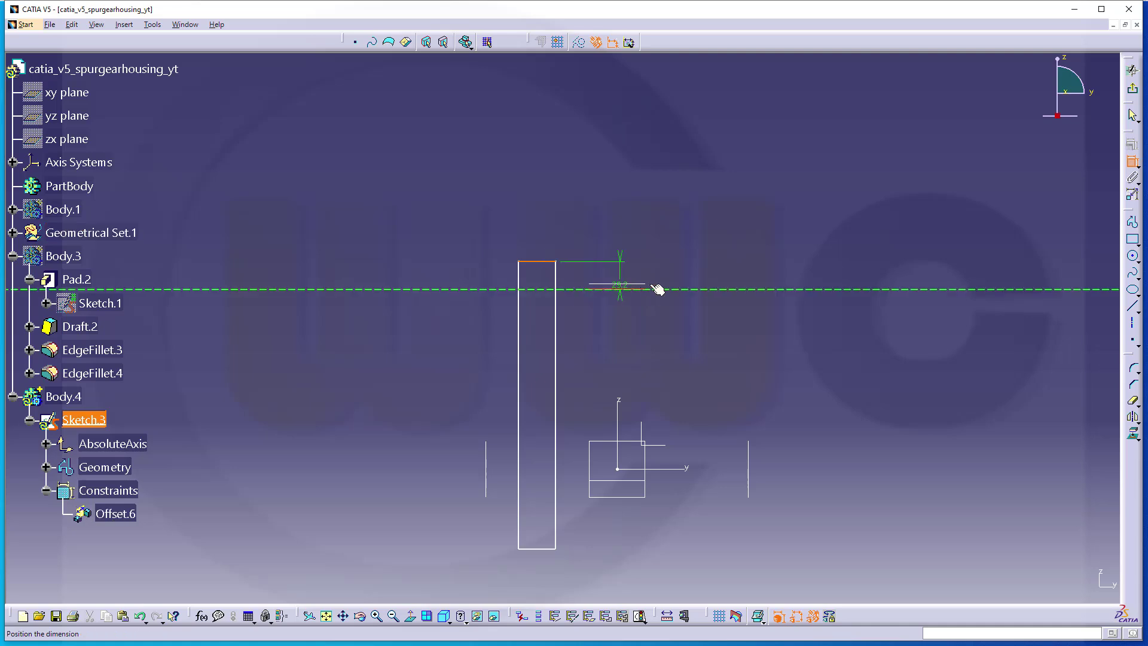
right_click(674, 285)
click(709, 389)
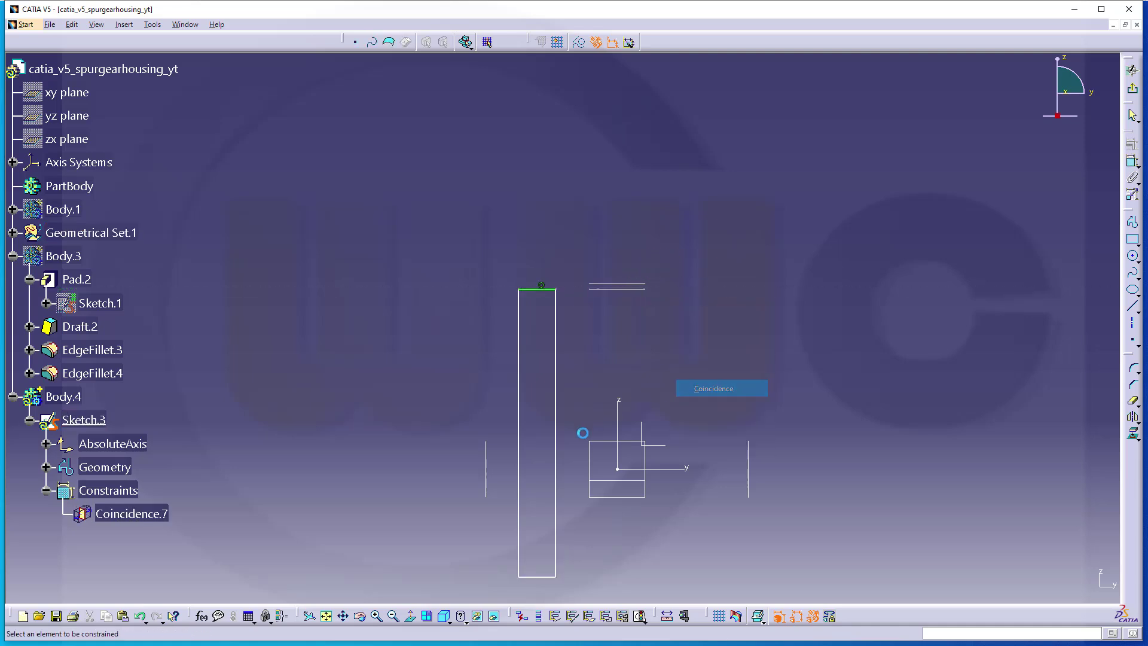
click(546, 577)
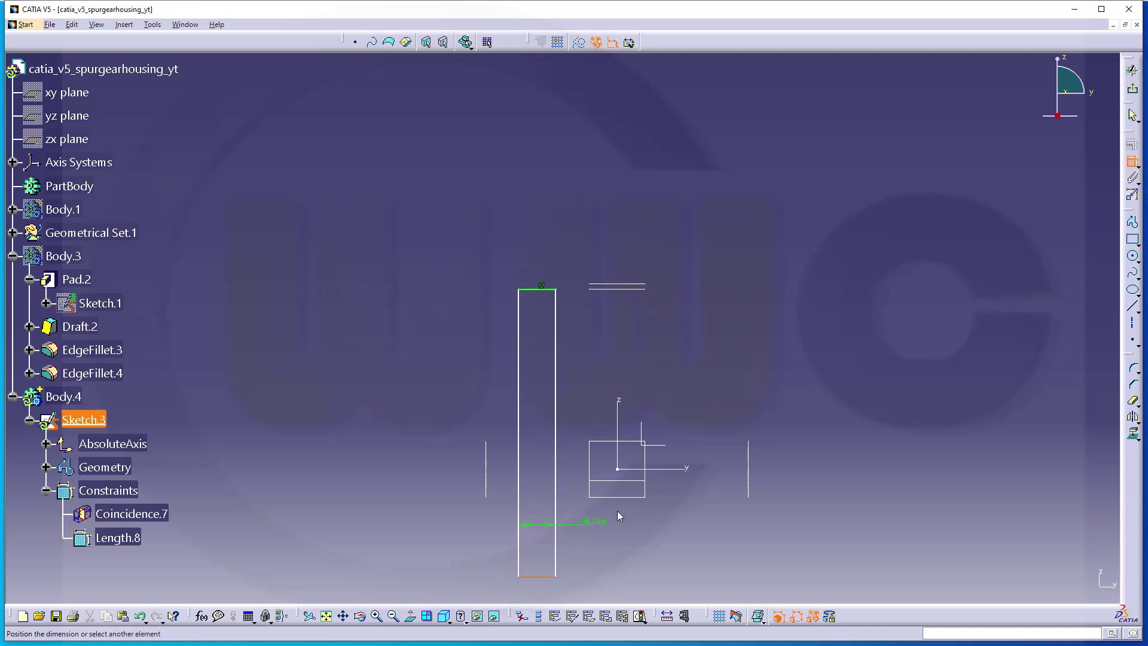
click(657, 469)
right_click(698, 375)
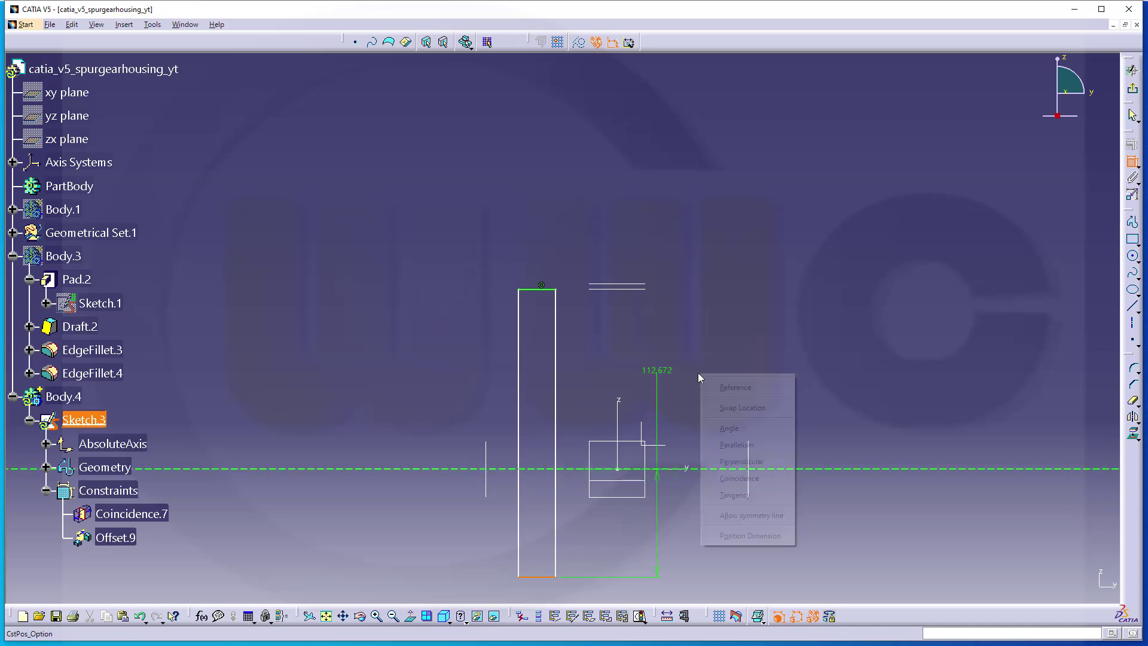
click(739, 478)
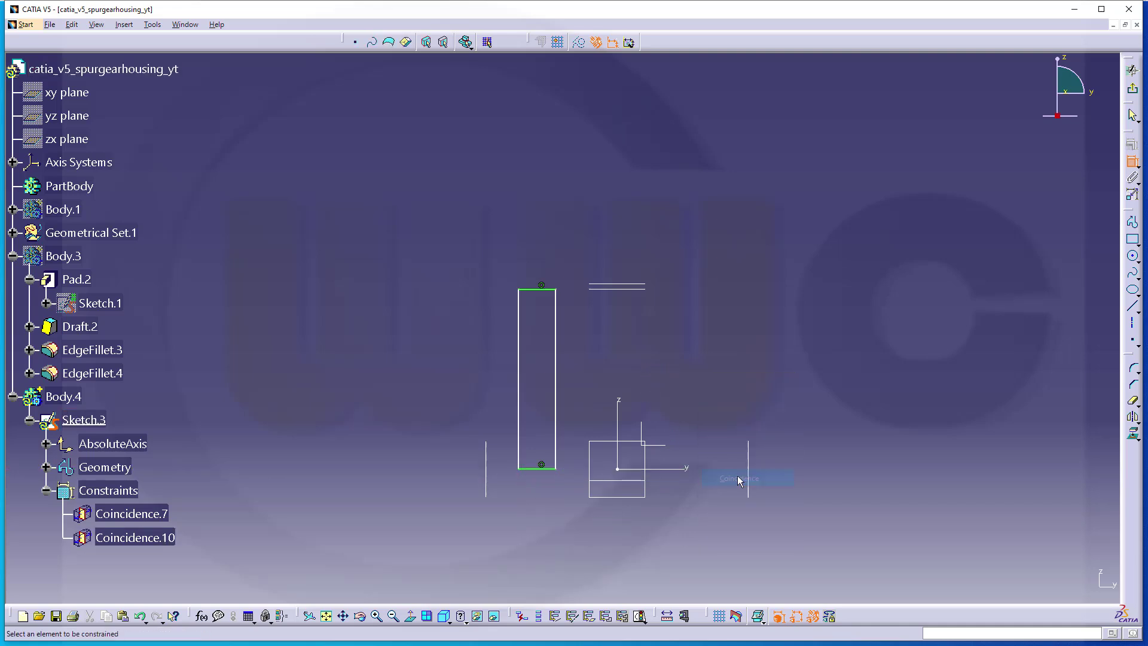
Dimension the rib width to 2 mm
click(520, 348)
click(555, 350)
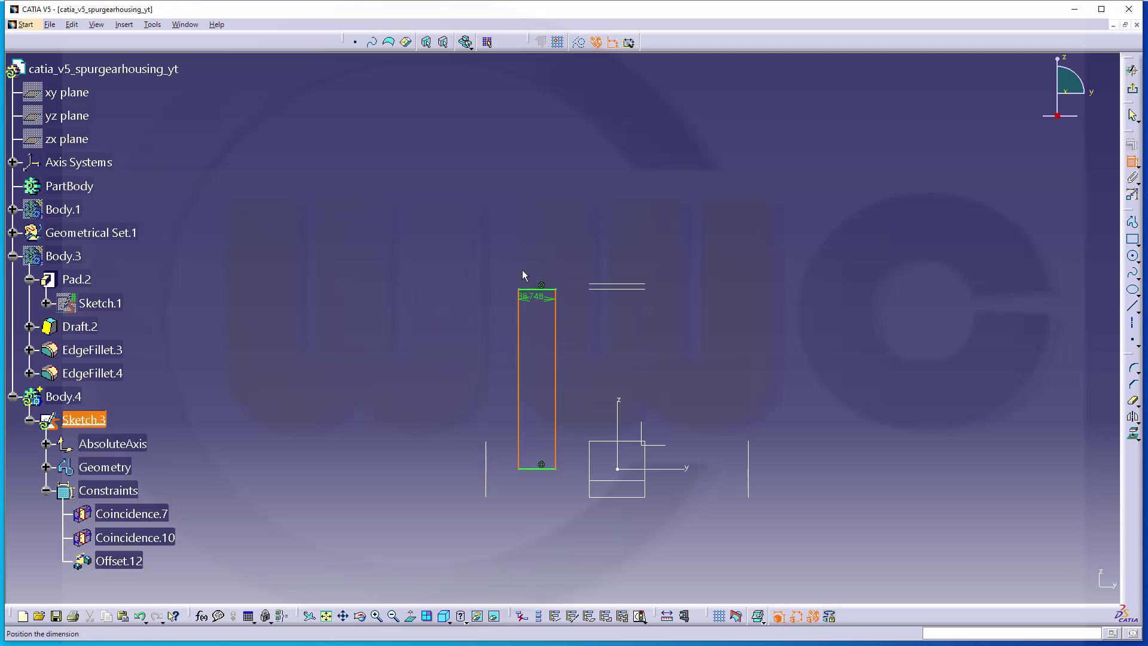
click(538, 255)
double_click(538, 255)
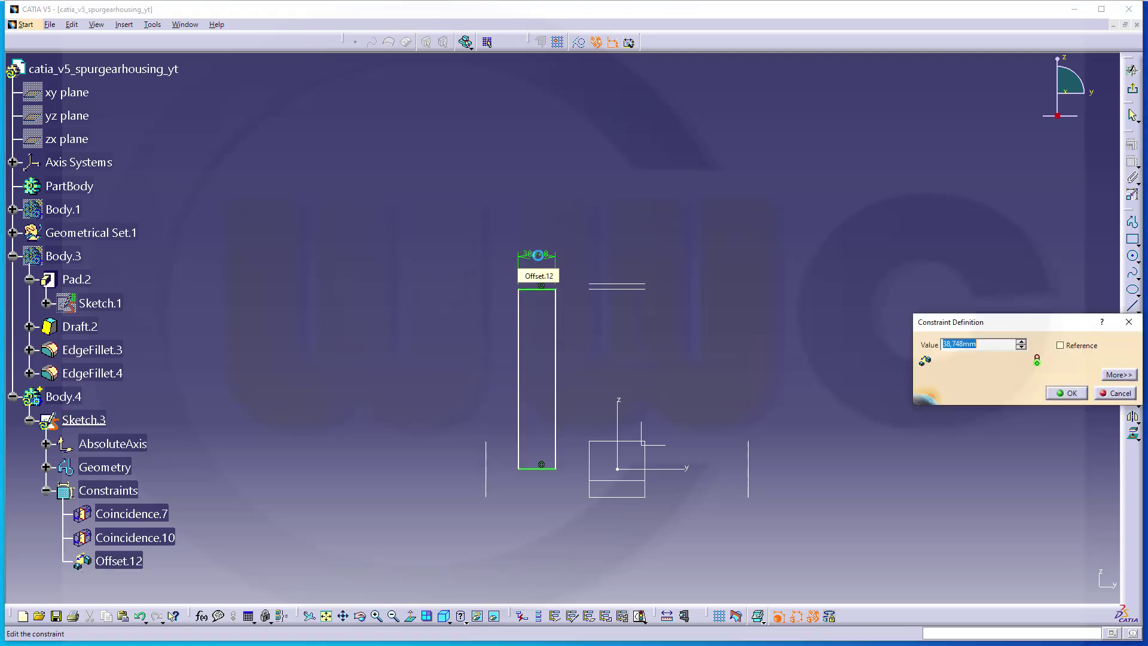
text(2)
key(Return)
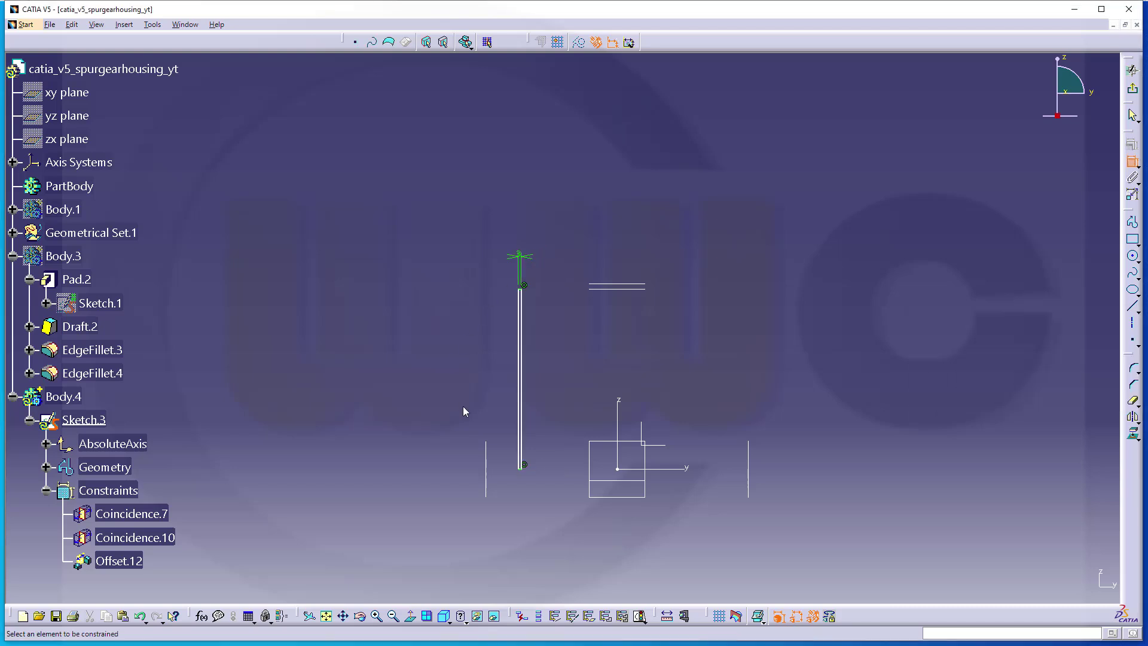
Set the rib's distance from the housing's left wall to 43,5 mm
click(489, 463)
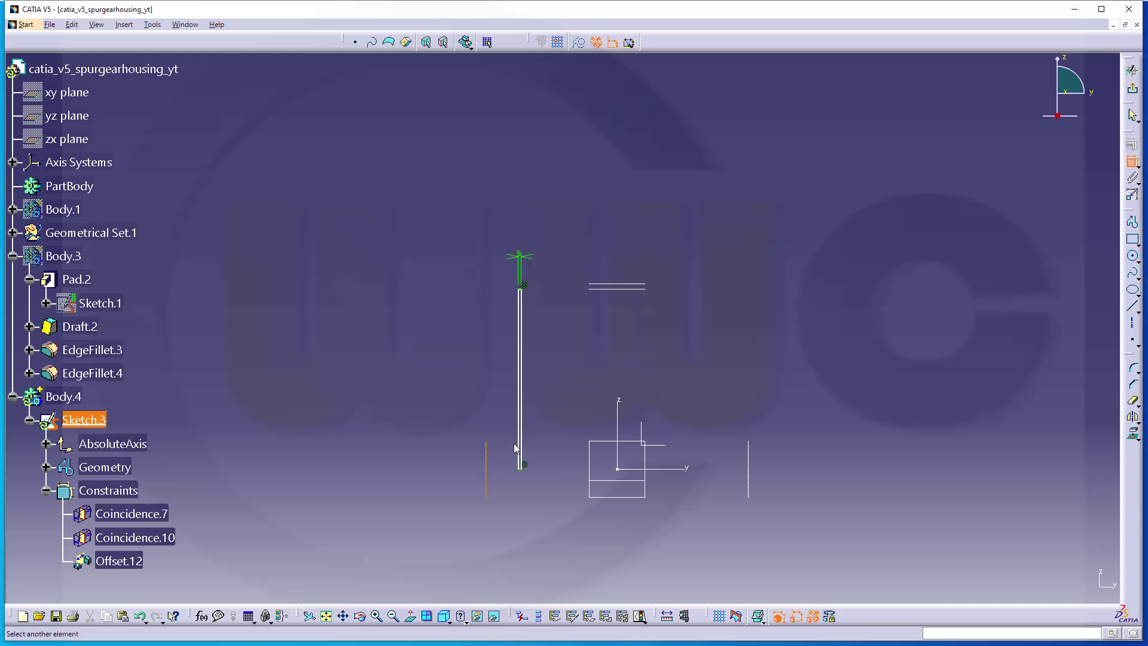
click(520, 450)
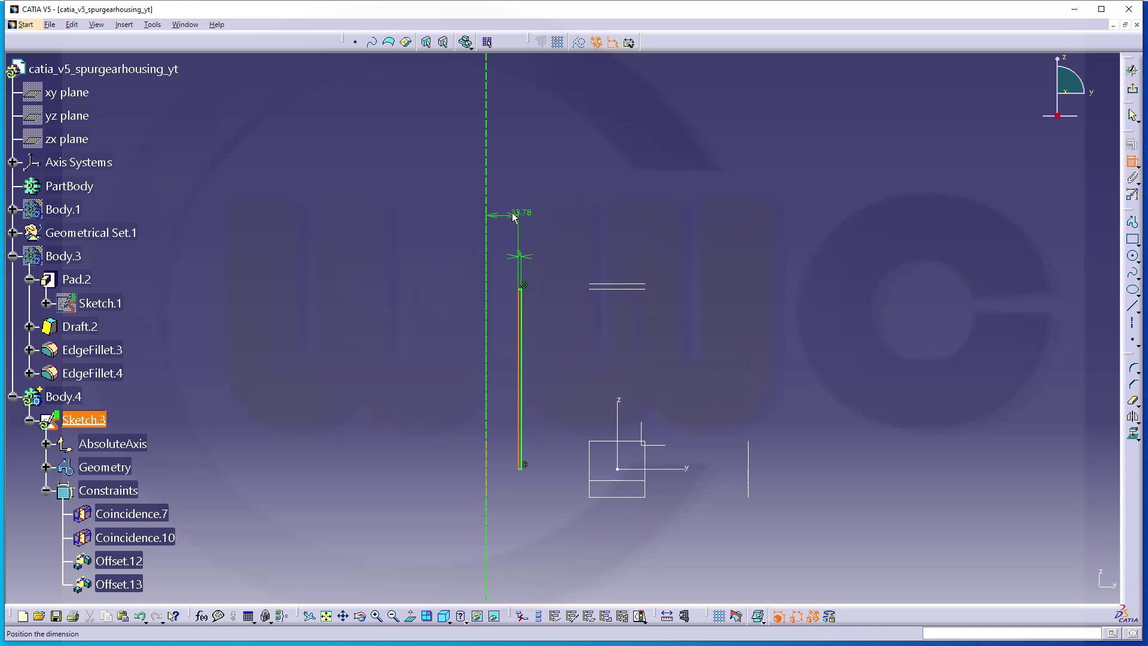
click(512, 214)
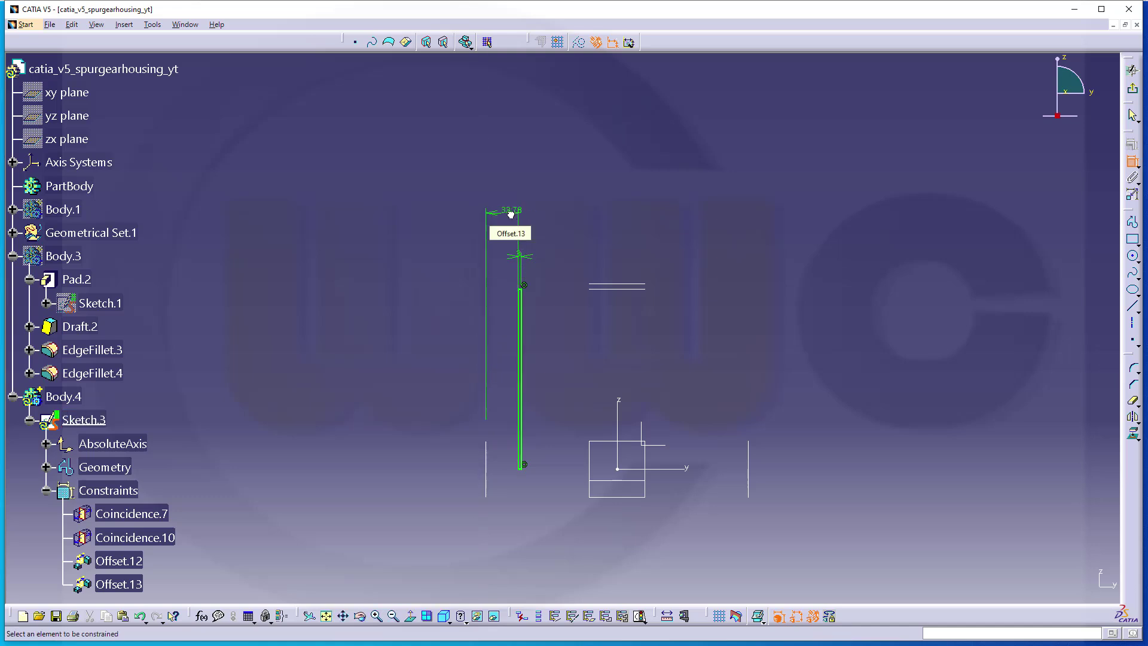
text(43)
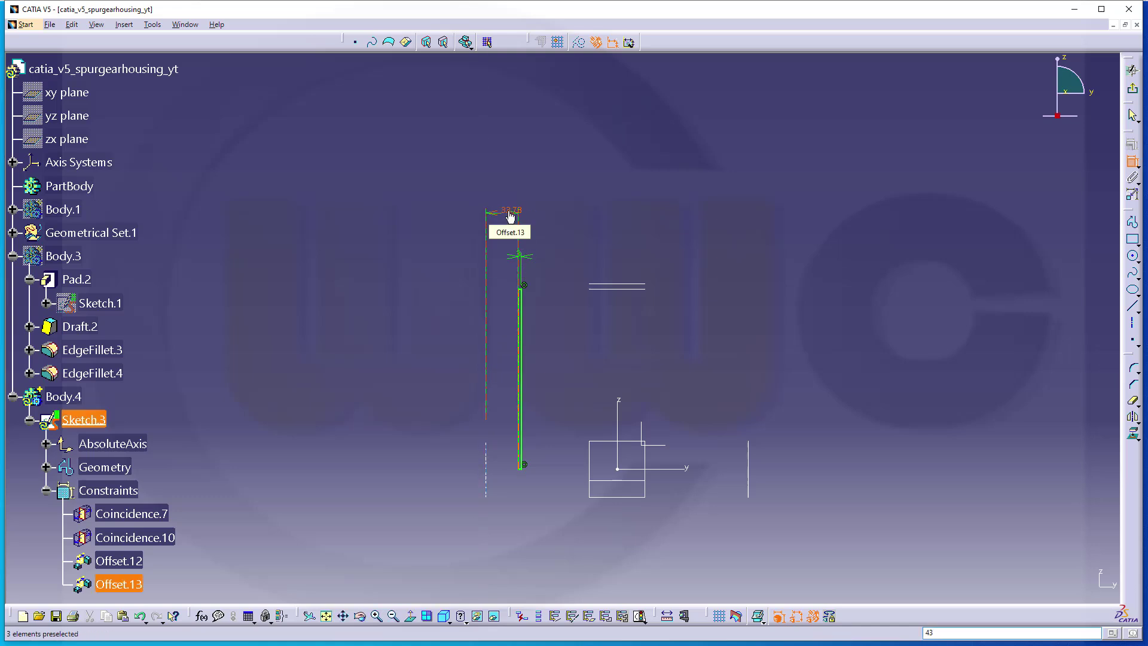
text(,5)
key(Return)
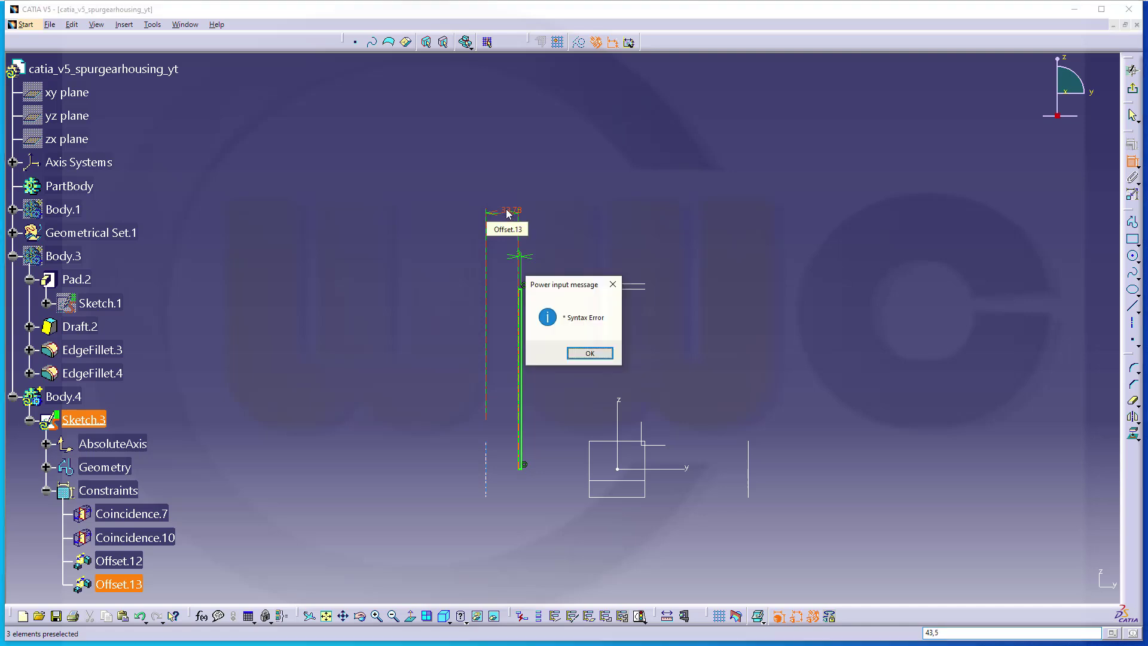
click(590, 353)
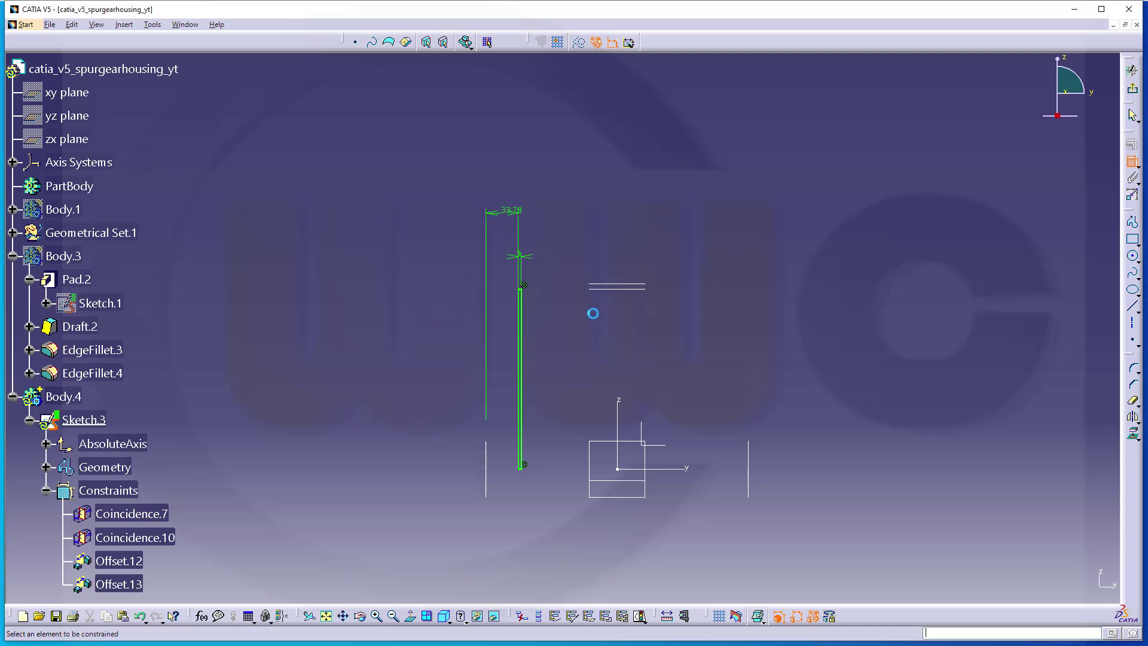
double_click(517, 212)
text(43)
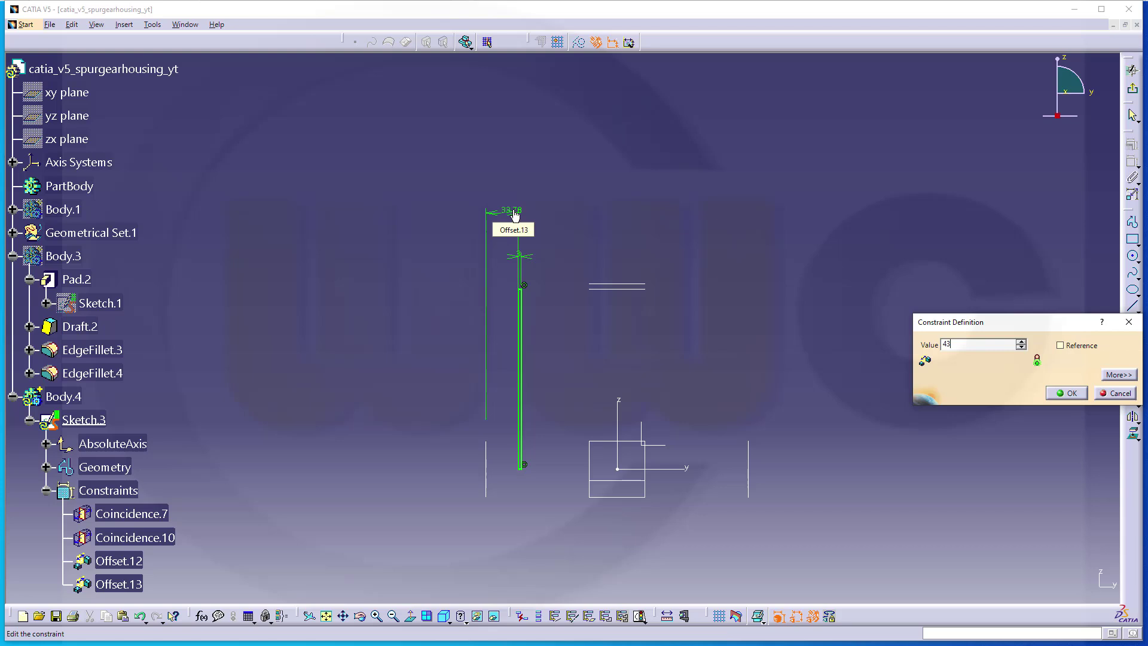
text(,5)
key(Return)
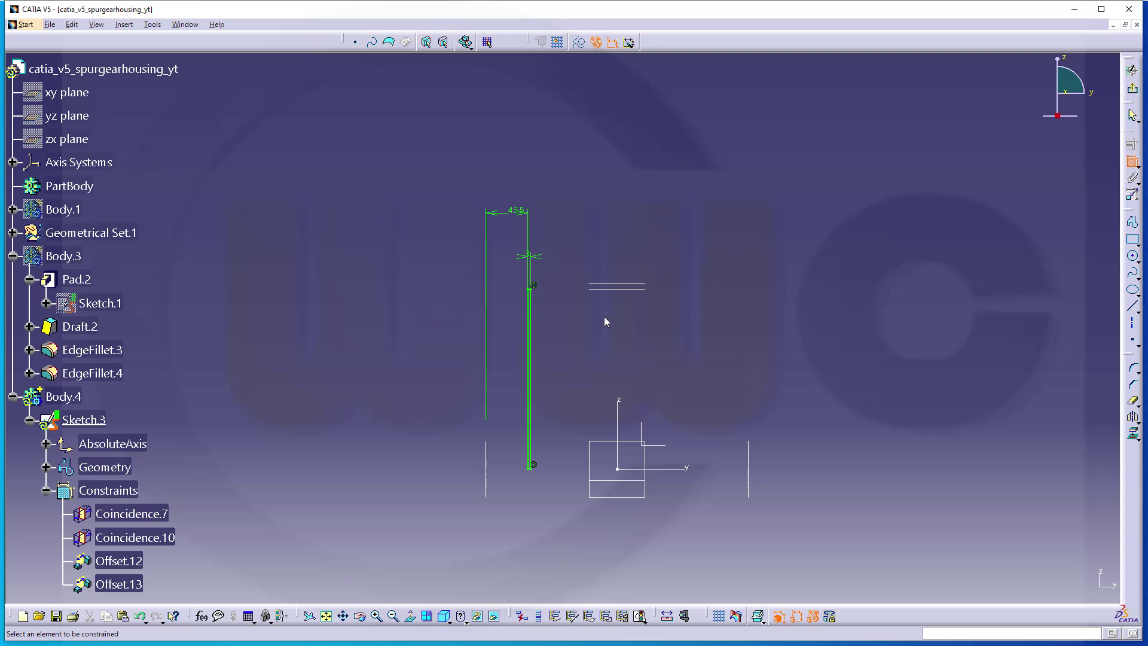
middle_drag(574, 489, 573, 479)
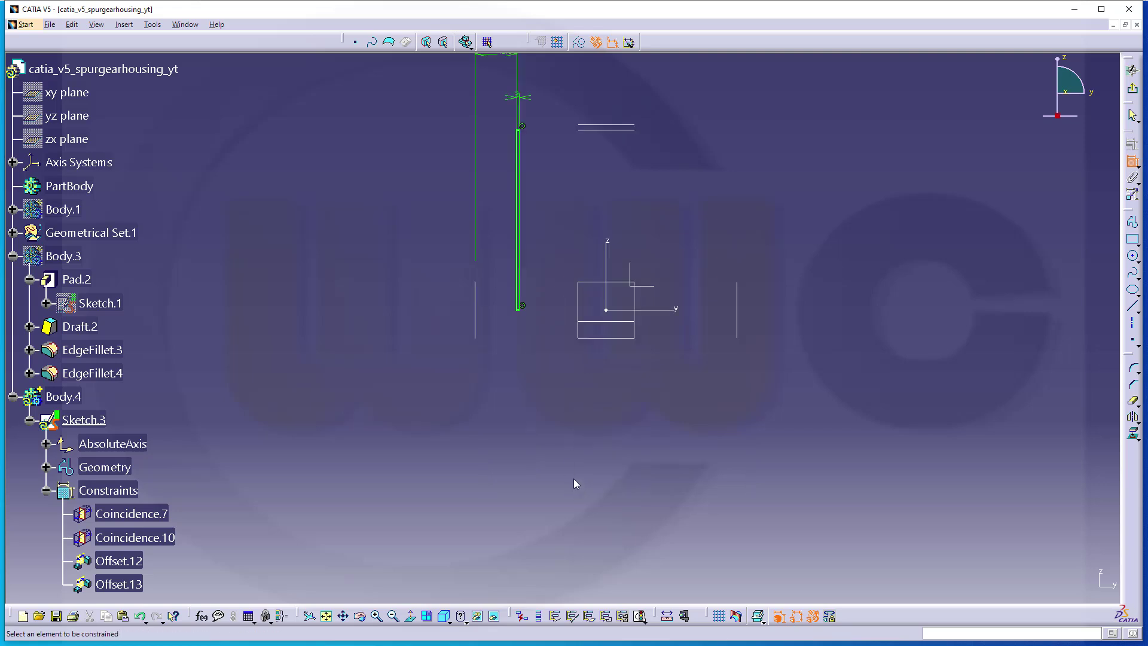
Pad Sketch.3 with Up to plane limits Plane.10 and Plane.11 to form the thin rib
click(1133, 91)
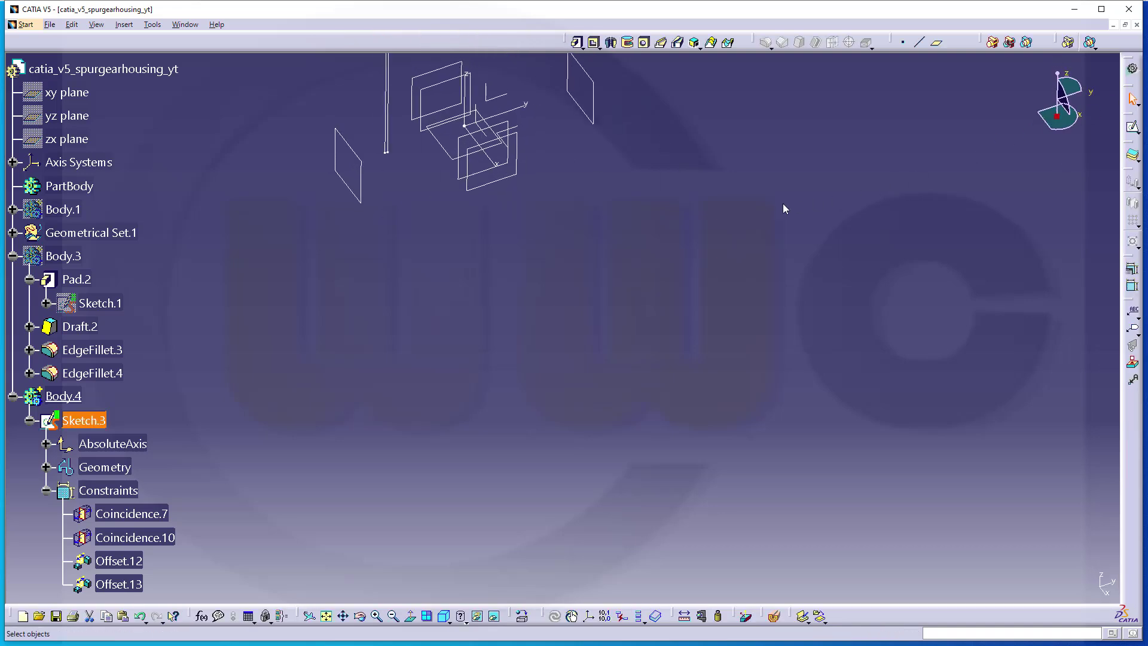
mouse_move(782, 210)
middle_down()
mouse_move(702, 374)
mouse_move(886, 542)
middle_up()
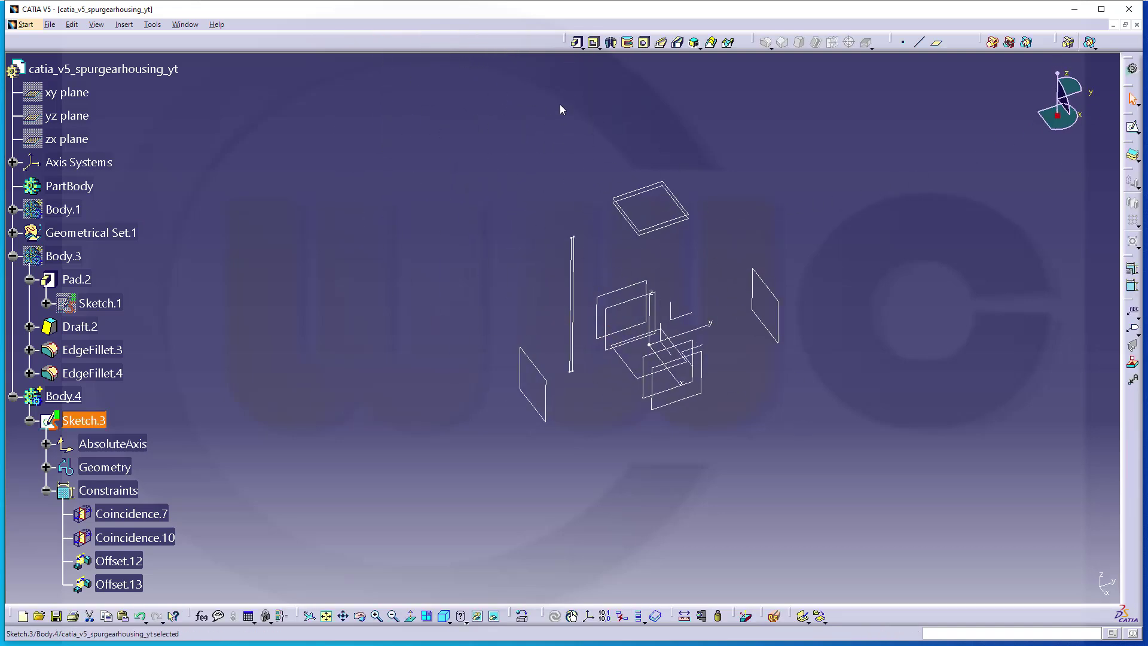
click(576, 43)
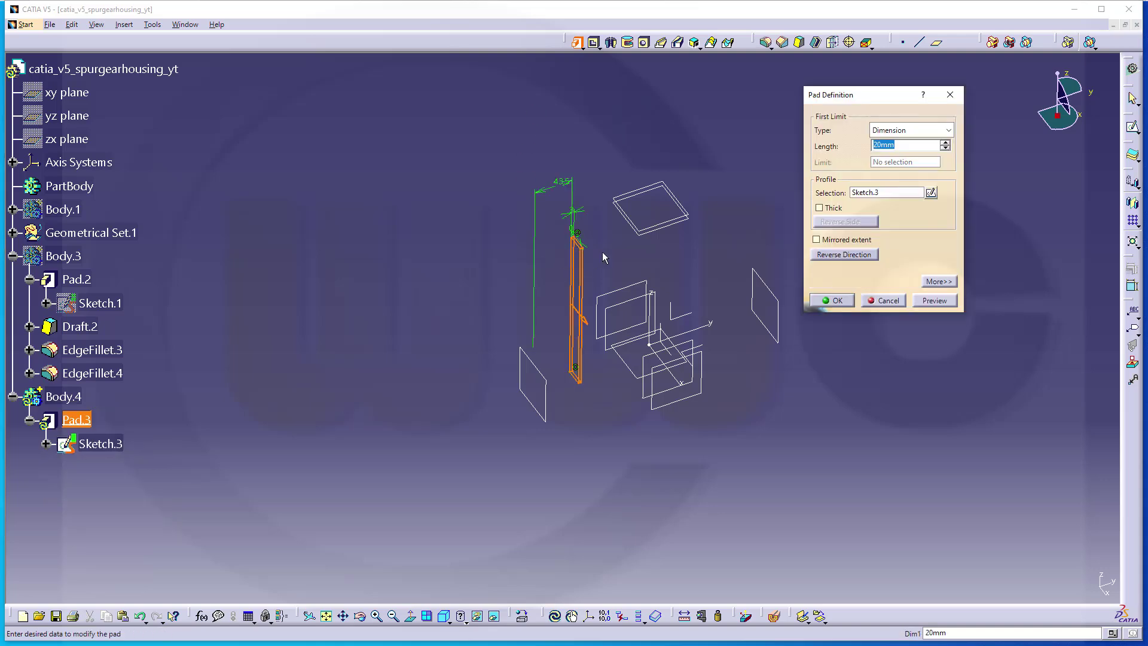
click(949, 130)
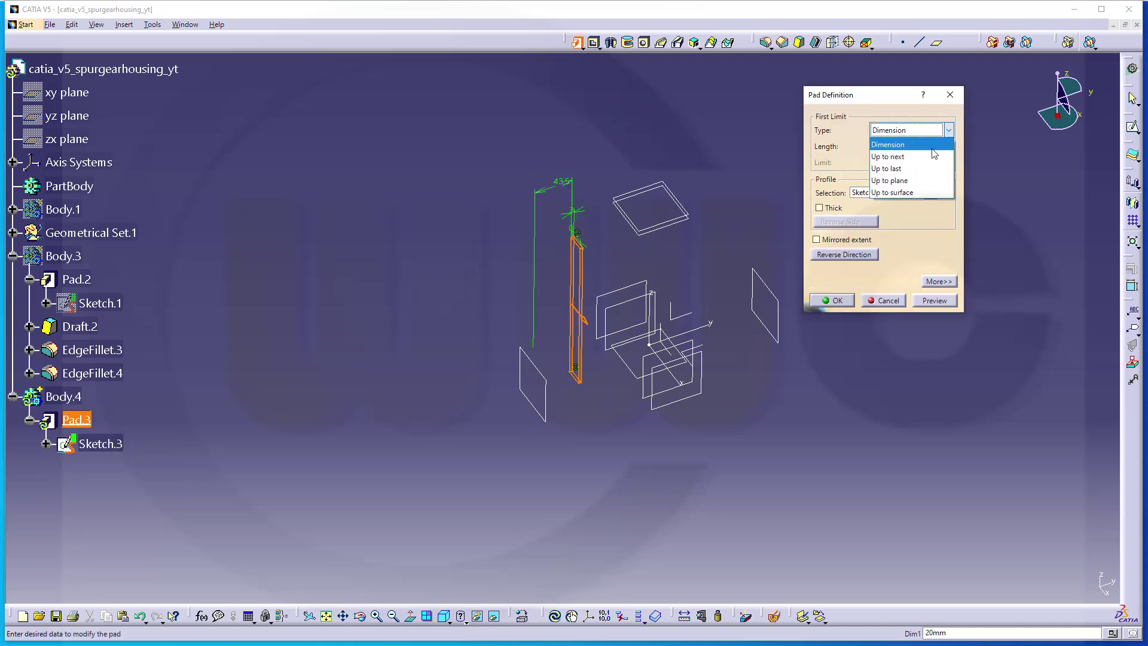
click(903, 182)
click(700, 395)
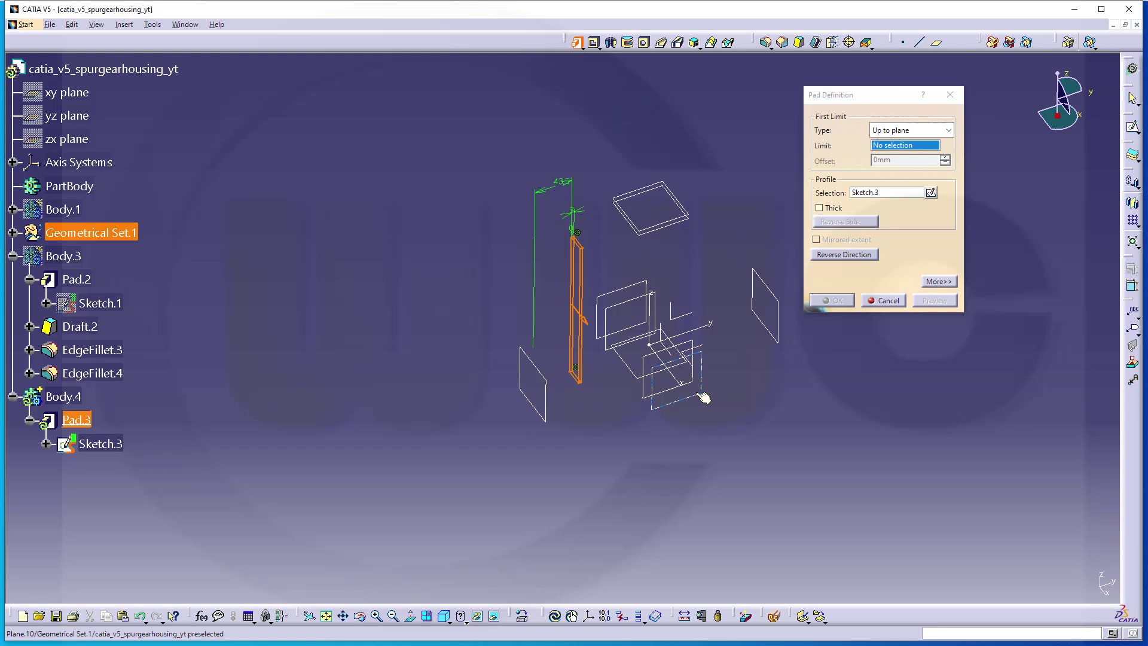
click(939, 281)
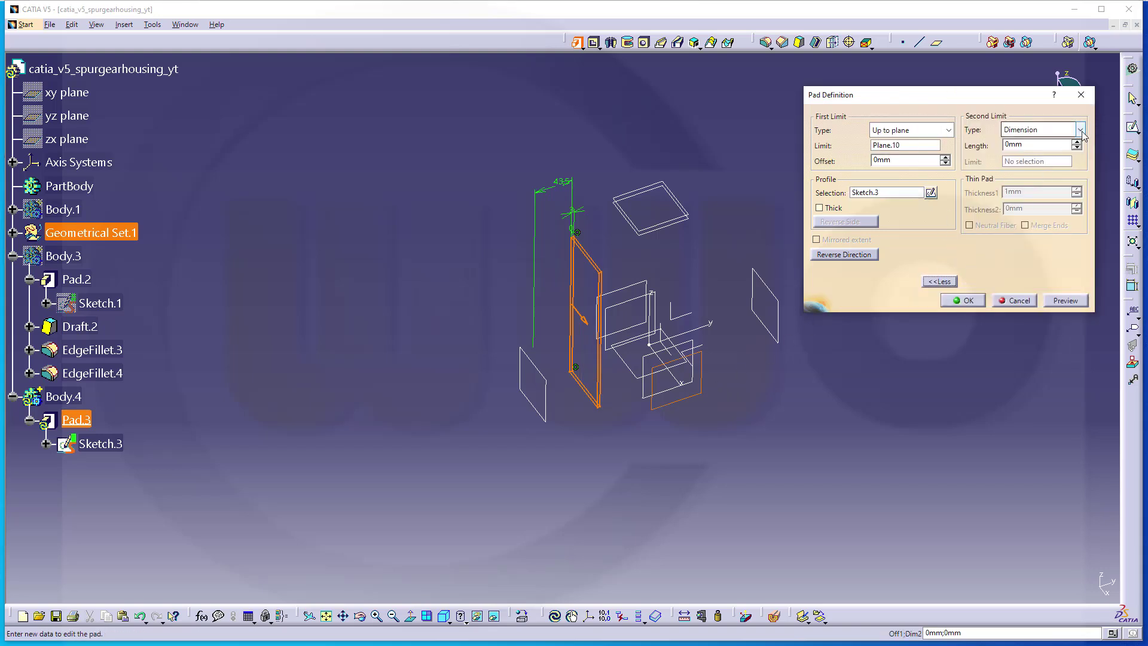
click(1080, 130)
click(1023, 179)
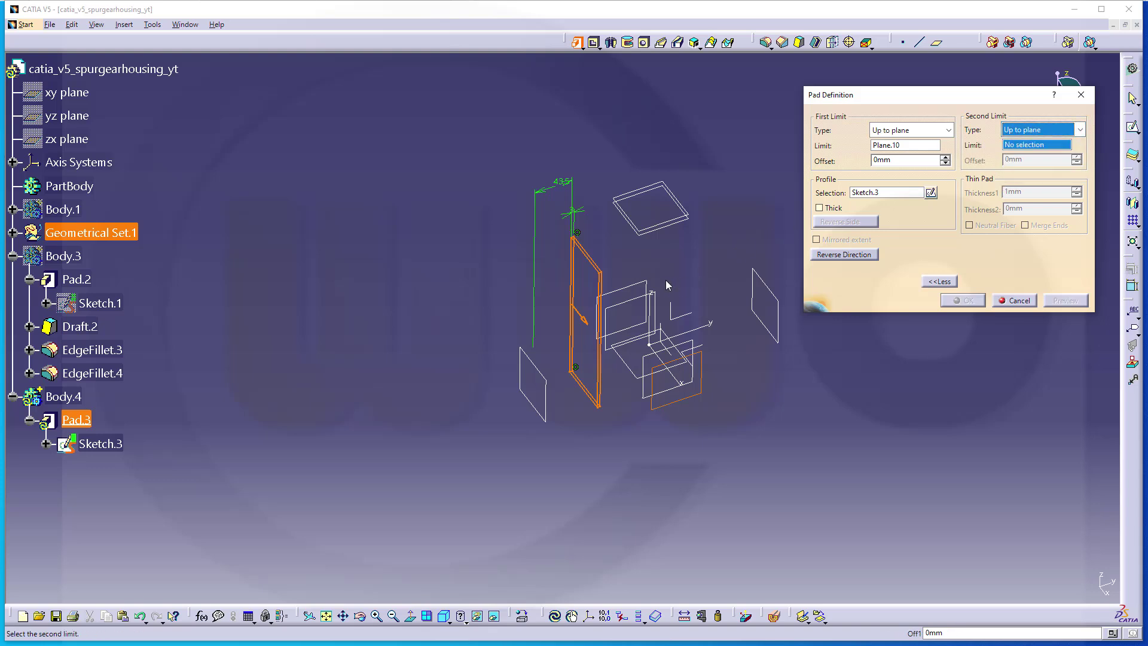
click(646, 290)
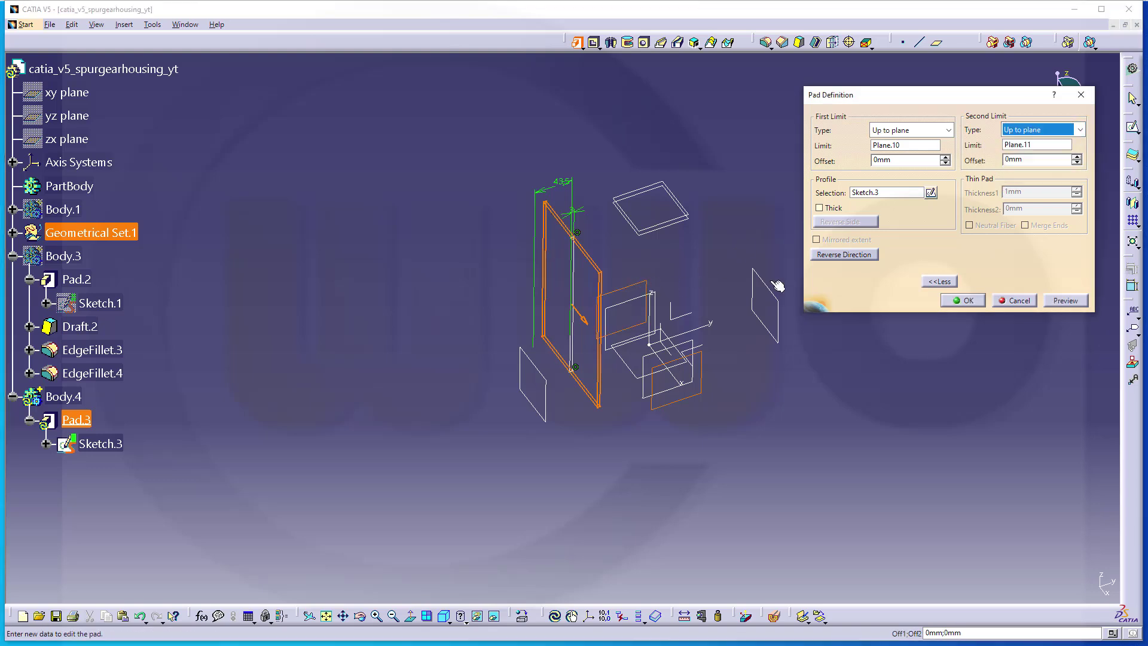
click(965, 301)
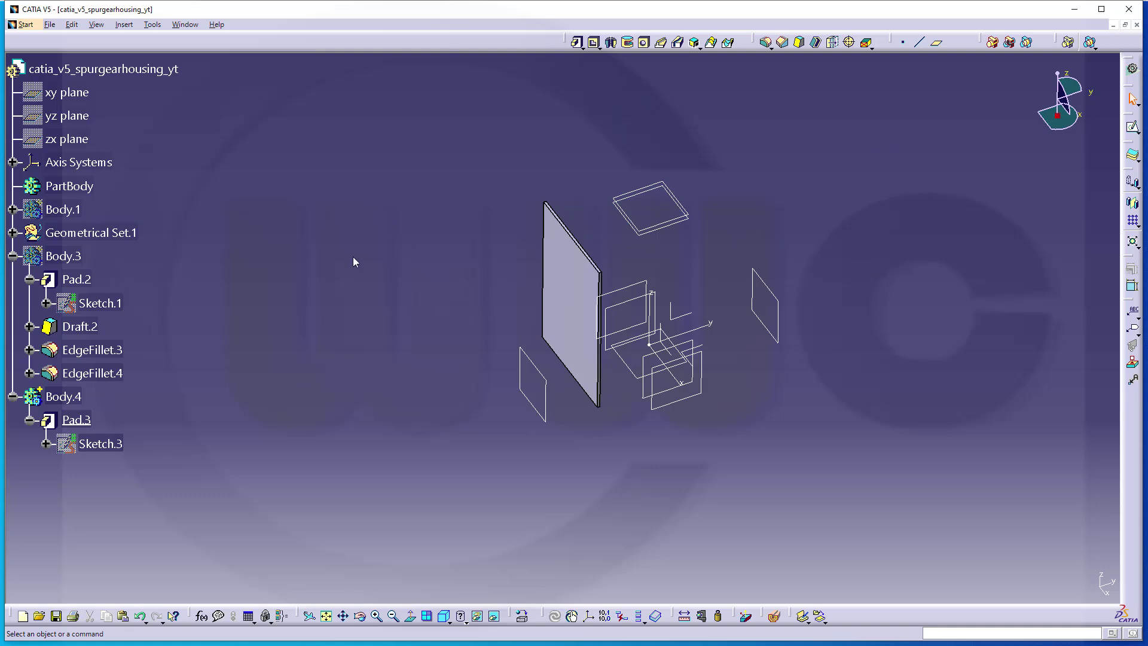
Select Body.4 and attempt a boolean operation, dismissing the body association error
click(66, 397)
right_click(67, 400)
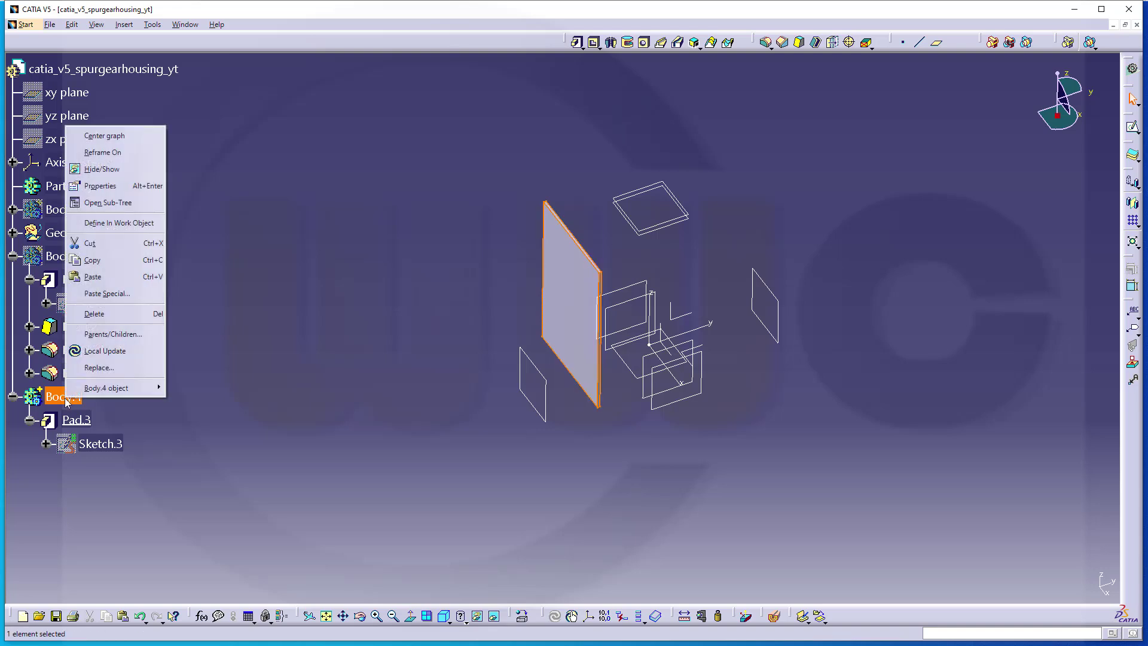
click(472, 274)
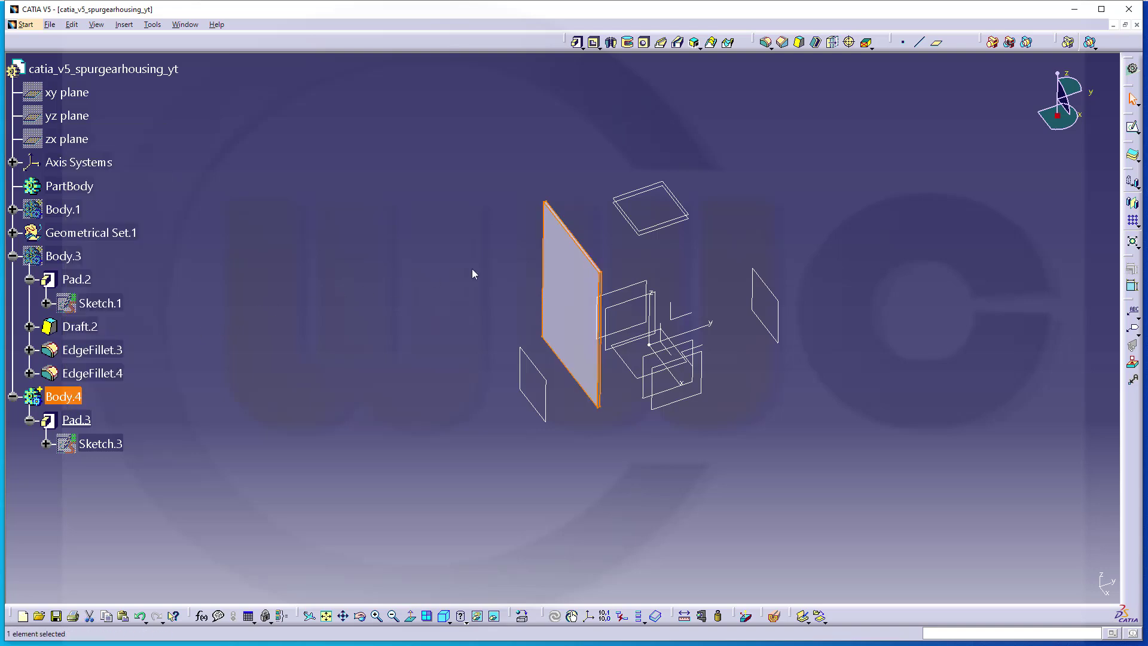
click(1132, 220)
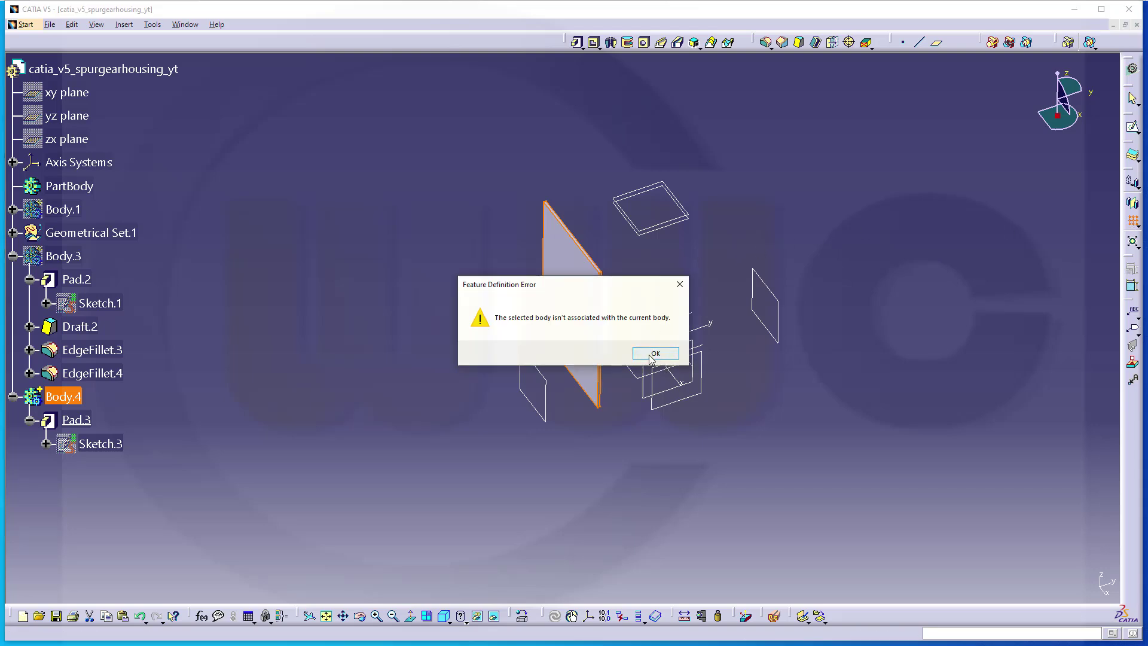
click(656, 354)
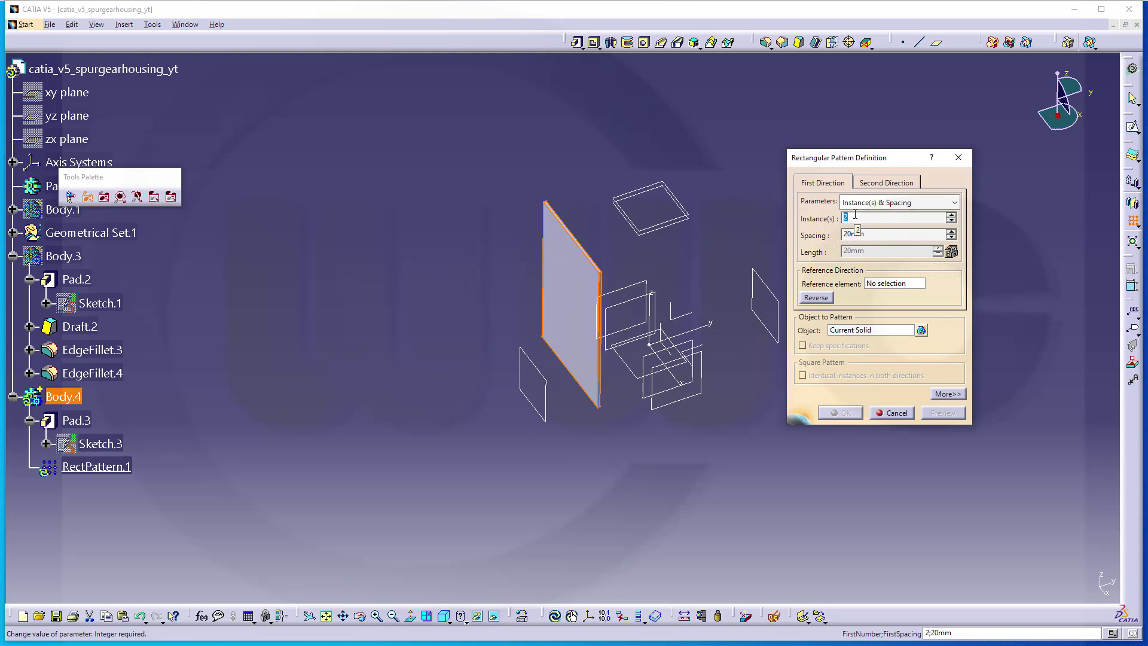
Pattern the rib as 6 instances spaced 33 mm along the Y axis
text(6)
key(Tab)
text(33)
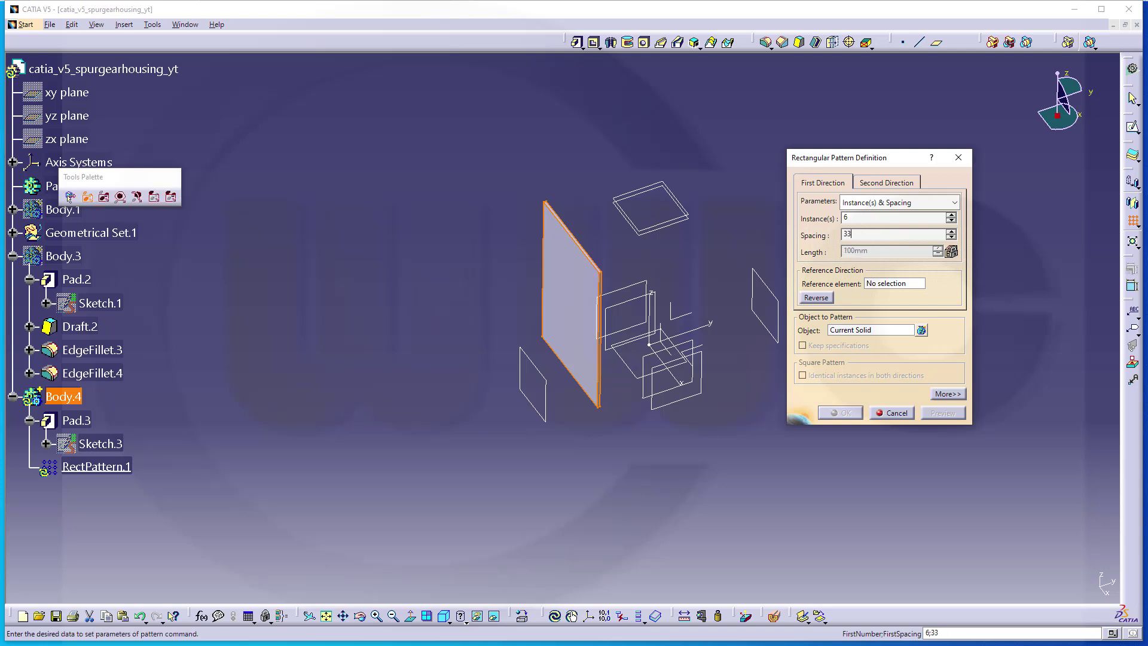
click(889, 284)
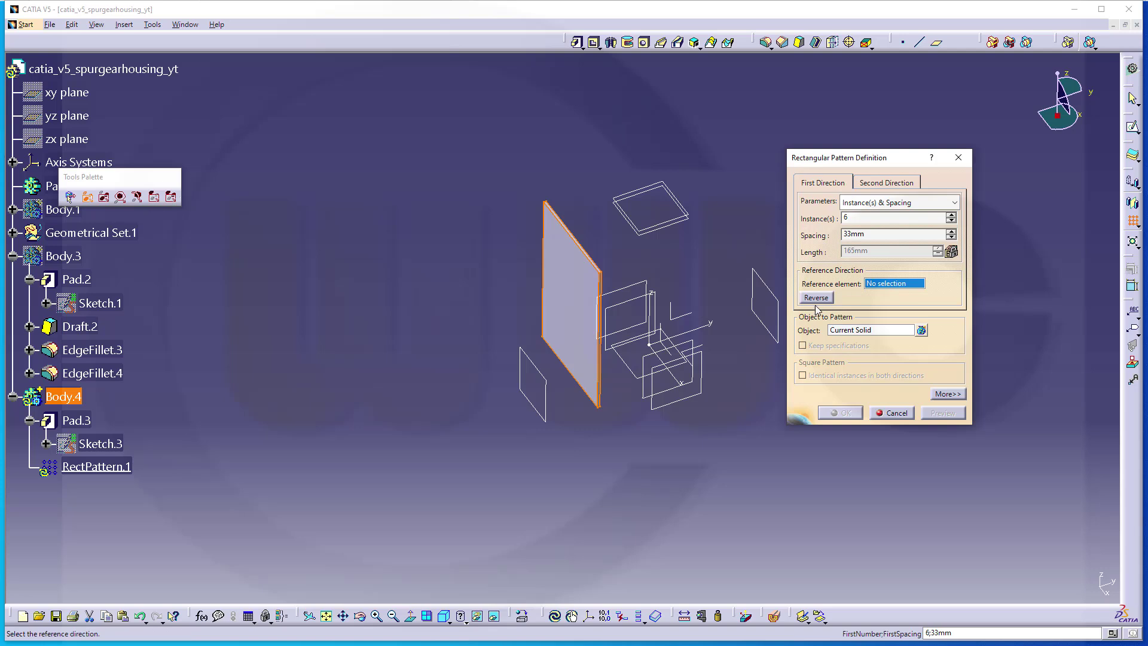
click(713, 325)
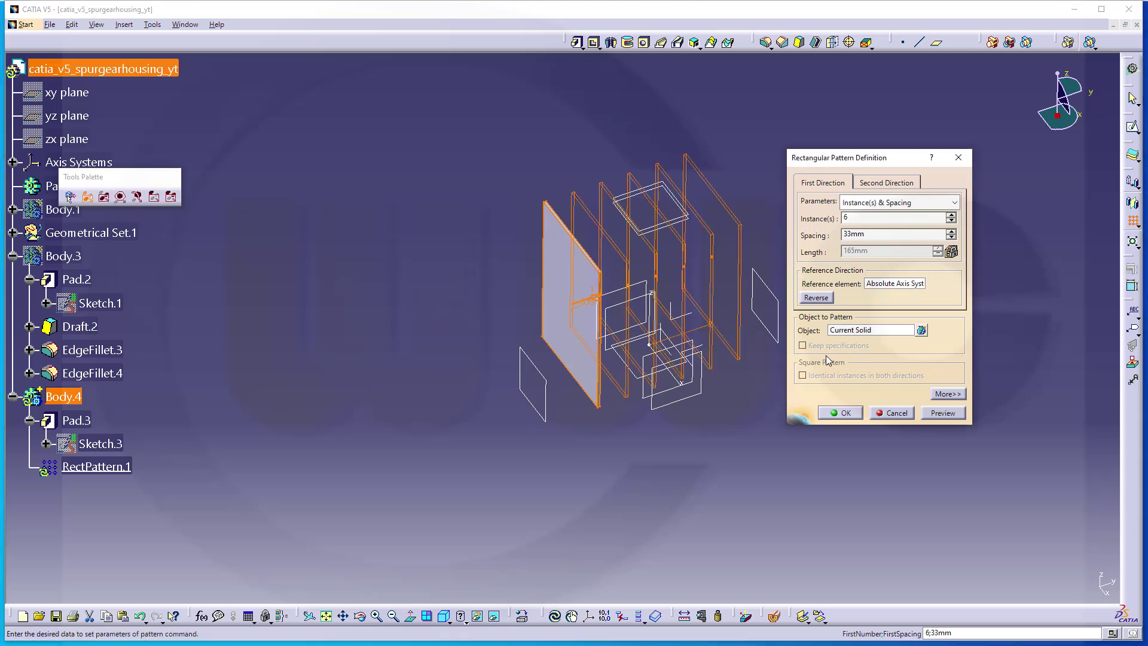
click(839, 413)
click(416, 210)
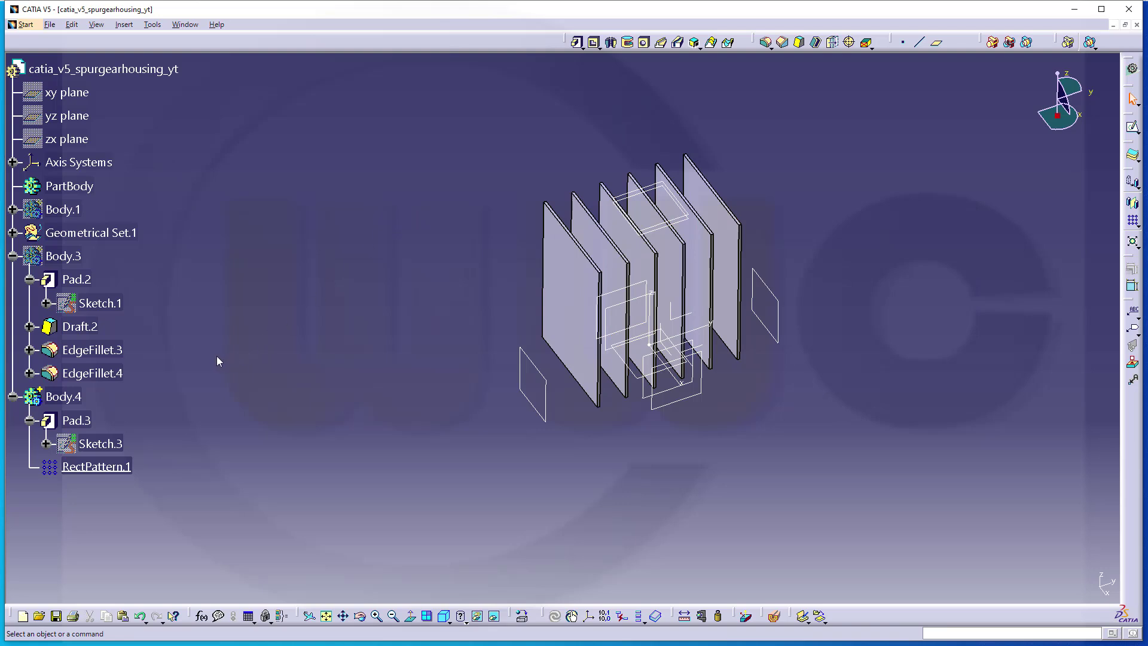
Show Body.3 again and define Body.1 as the in-work object
right_click(41, 256)
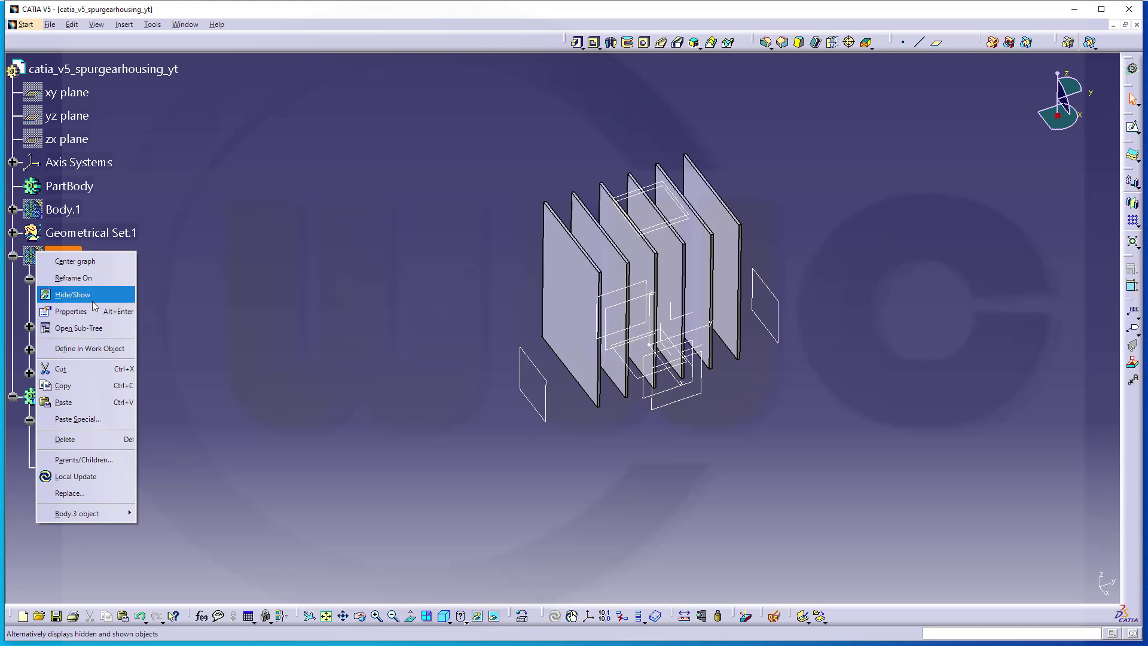
click(83, 295)
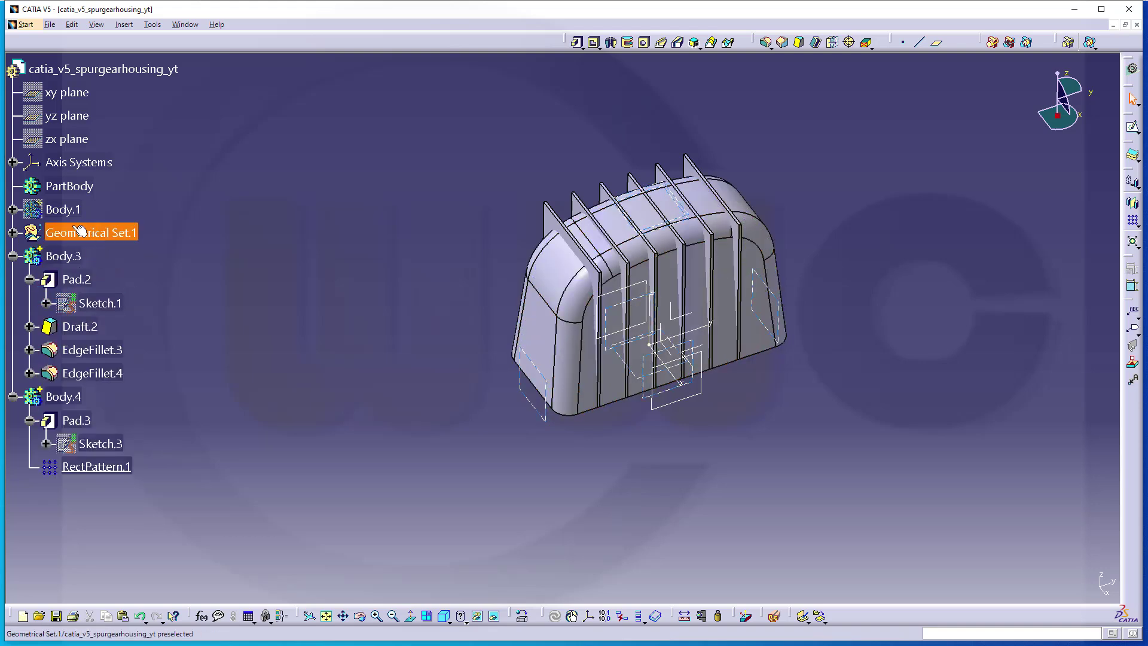
right_click(57, 213)
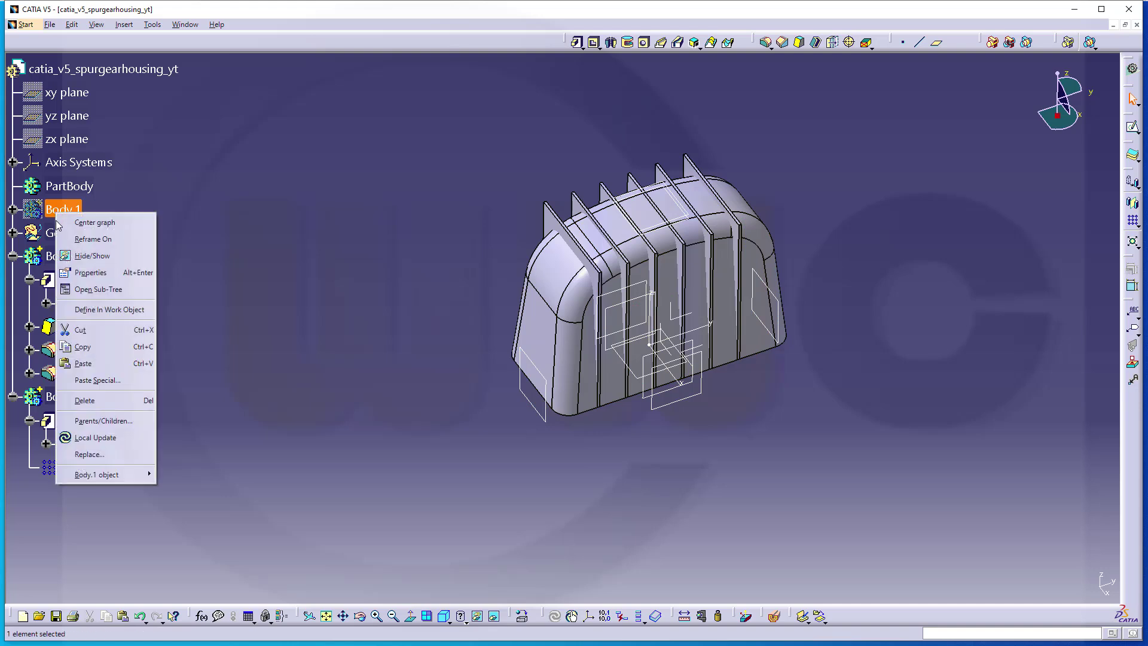
click(94, 310)
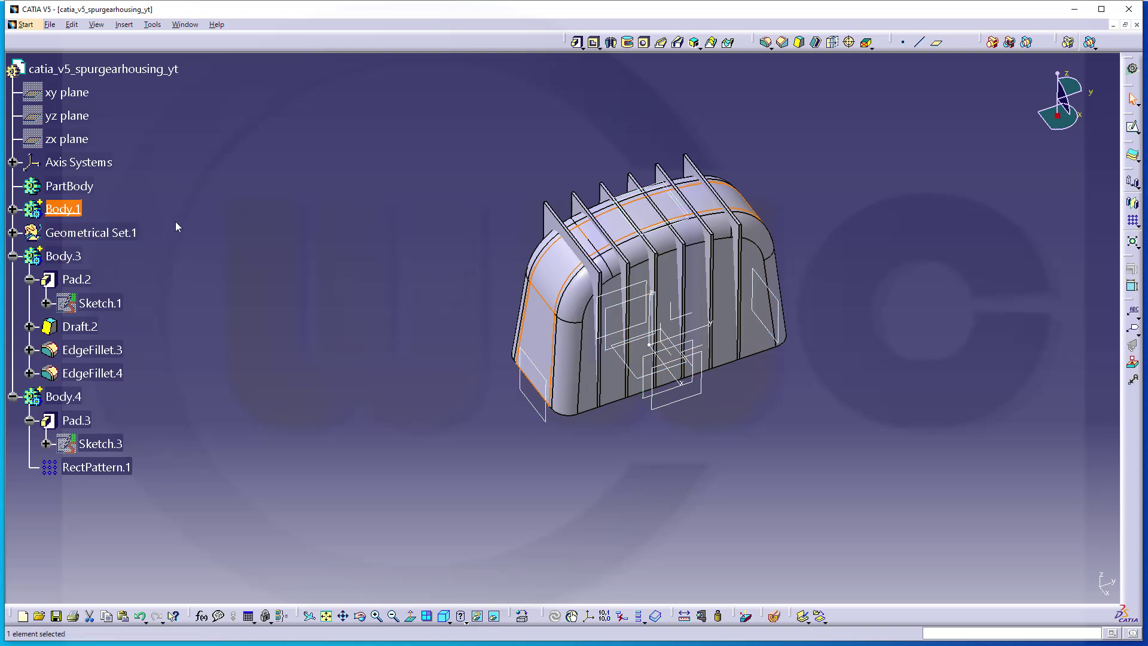
click(392, 179)
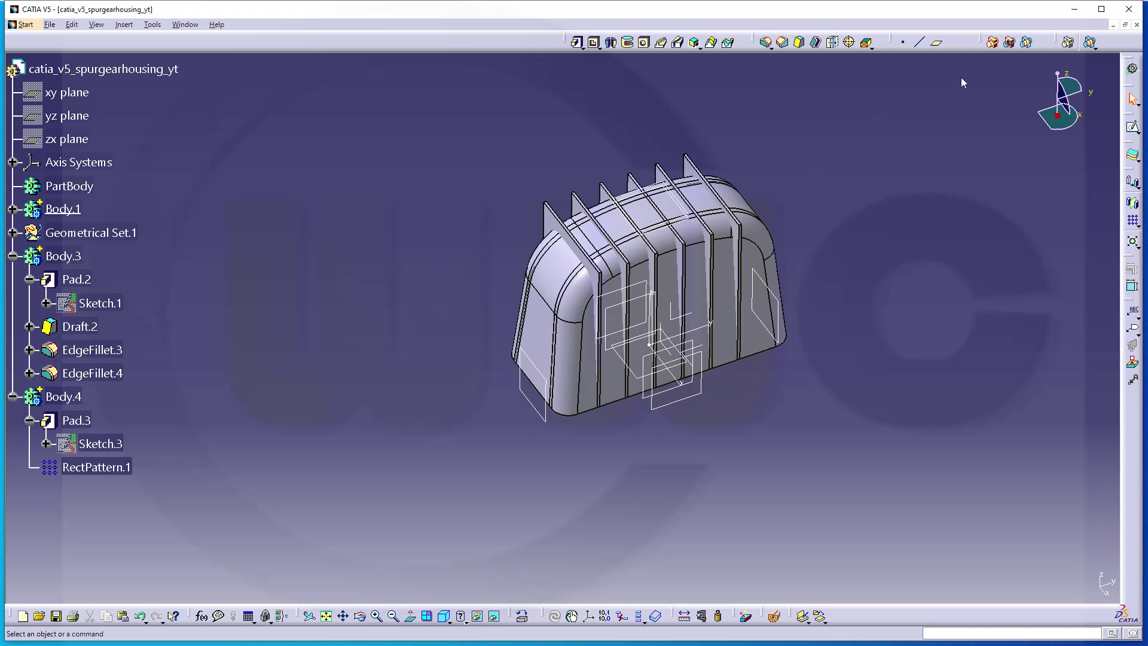
Intersect the rib Body.4 into housing Body.3, producing Intersect.1
click(1027, 42)
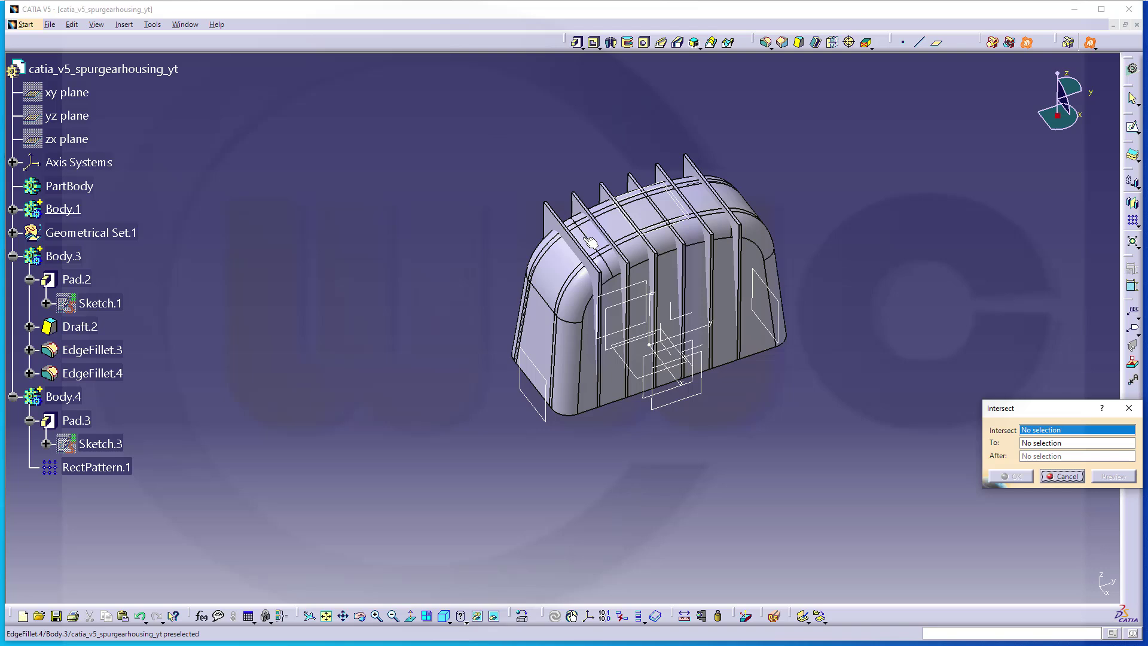
click(66, 397)
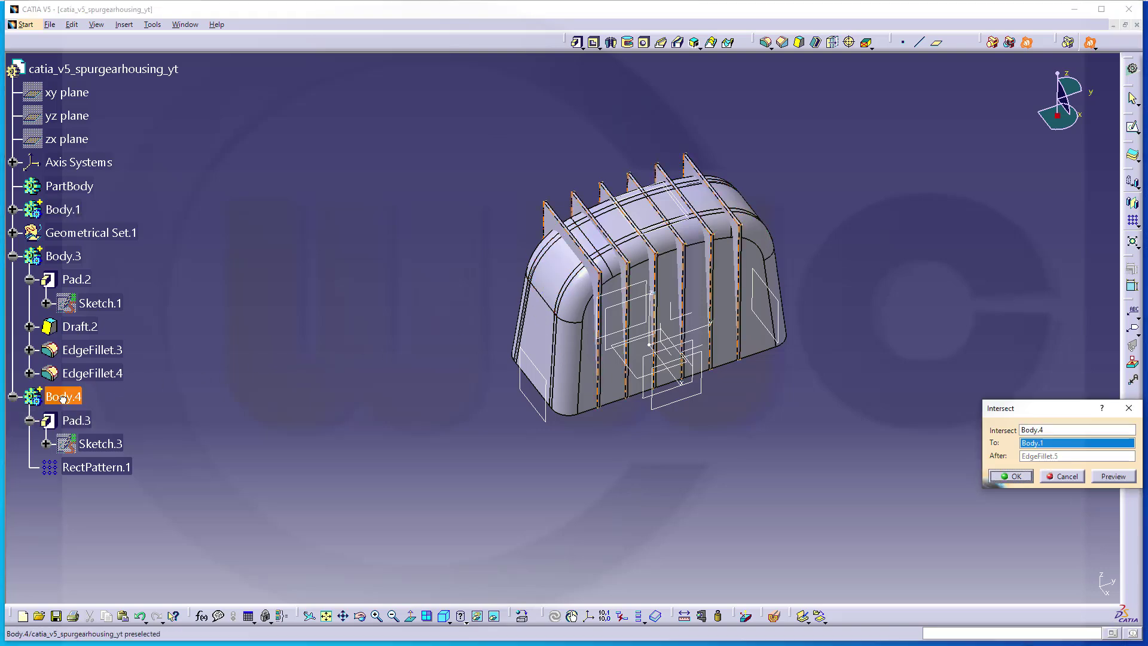
click(63, 256)
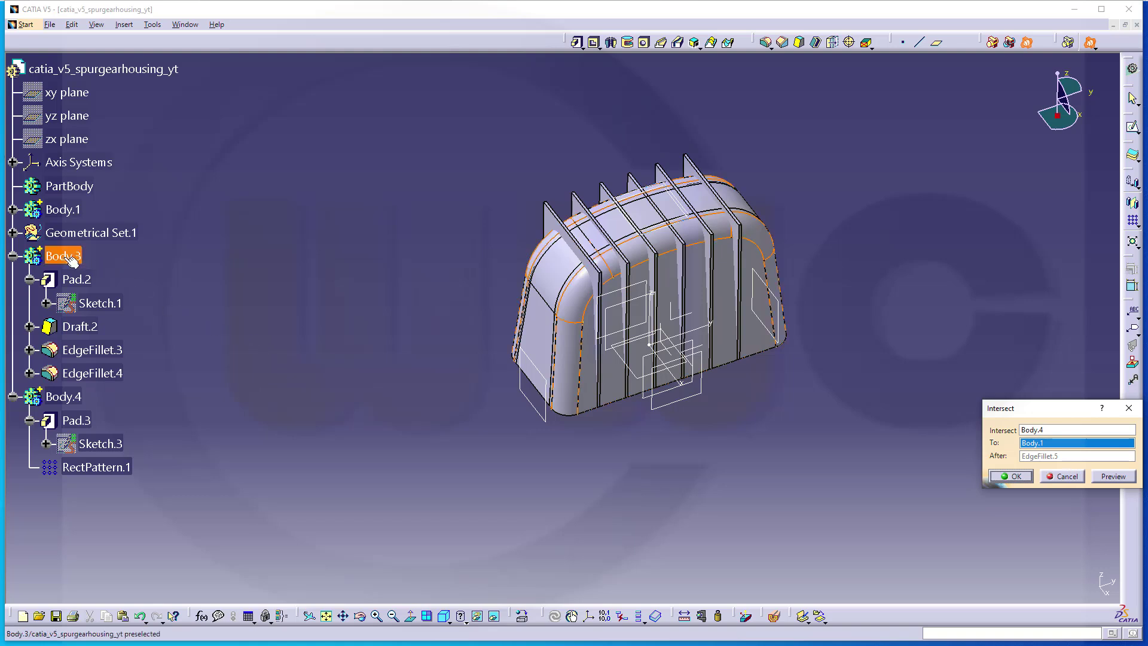
click(1016, 478)
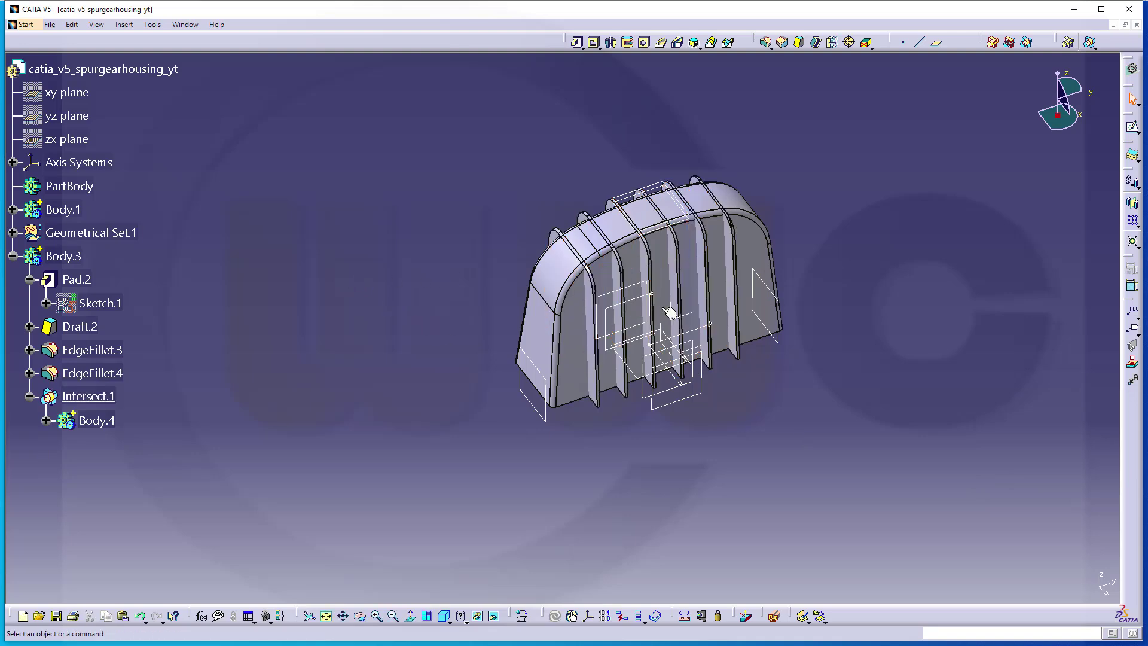
middle_drag(661, 315, 465, 168)
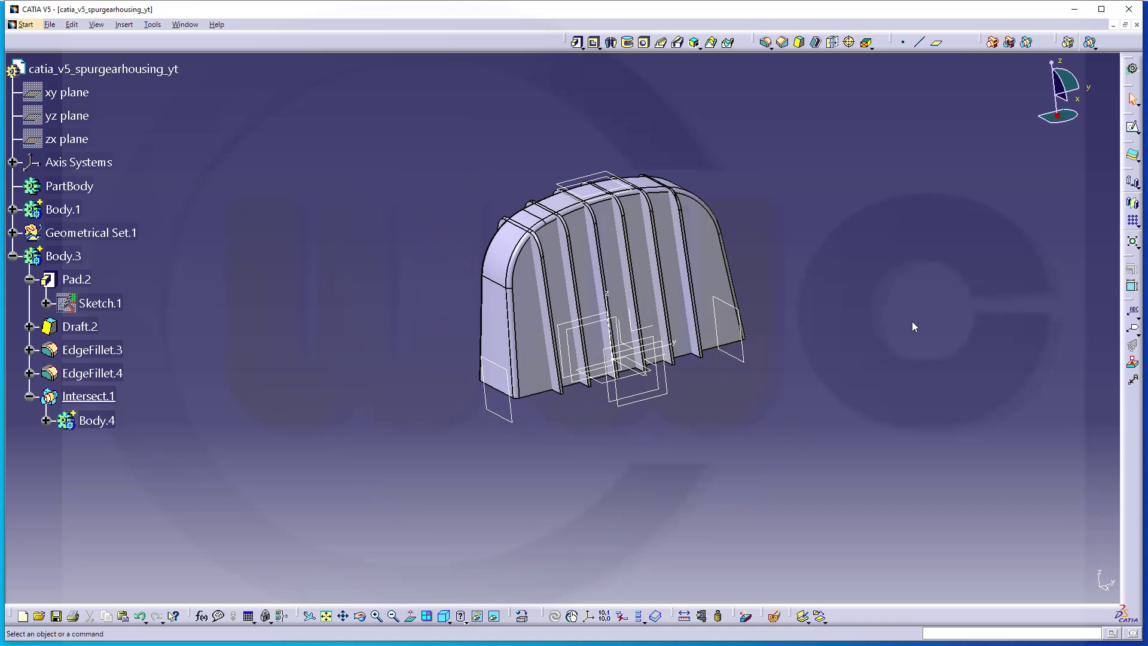